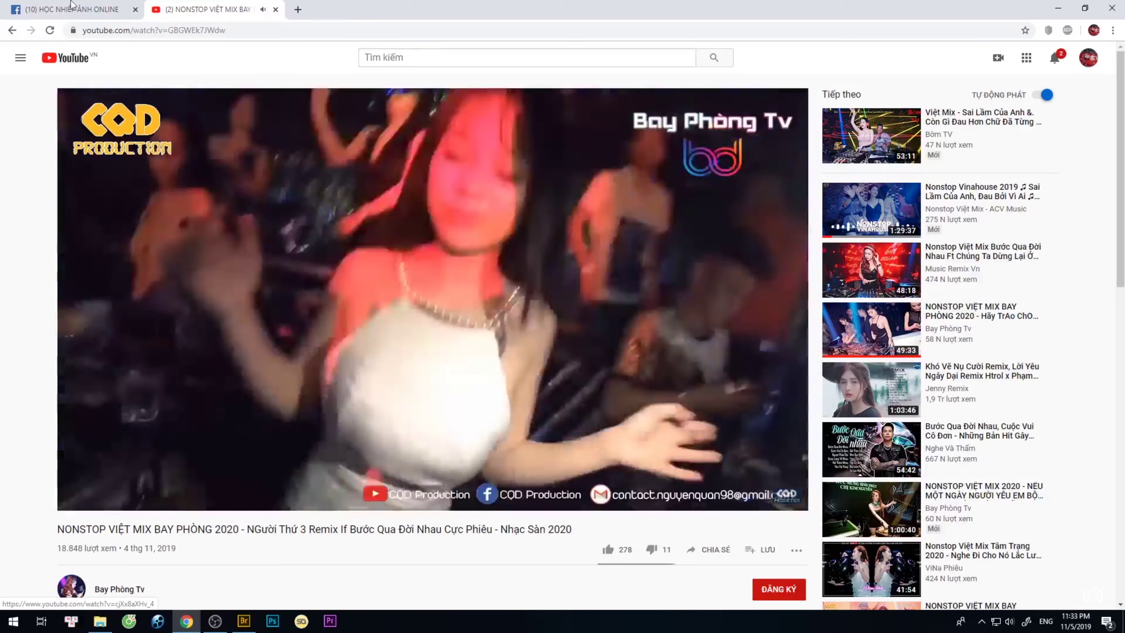
Switch Chrome to the Facebook live-stream broadcast page
click(70, 5)
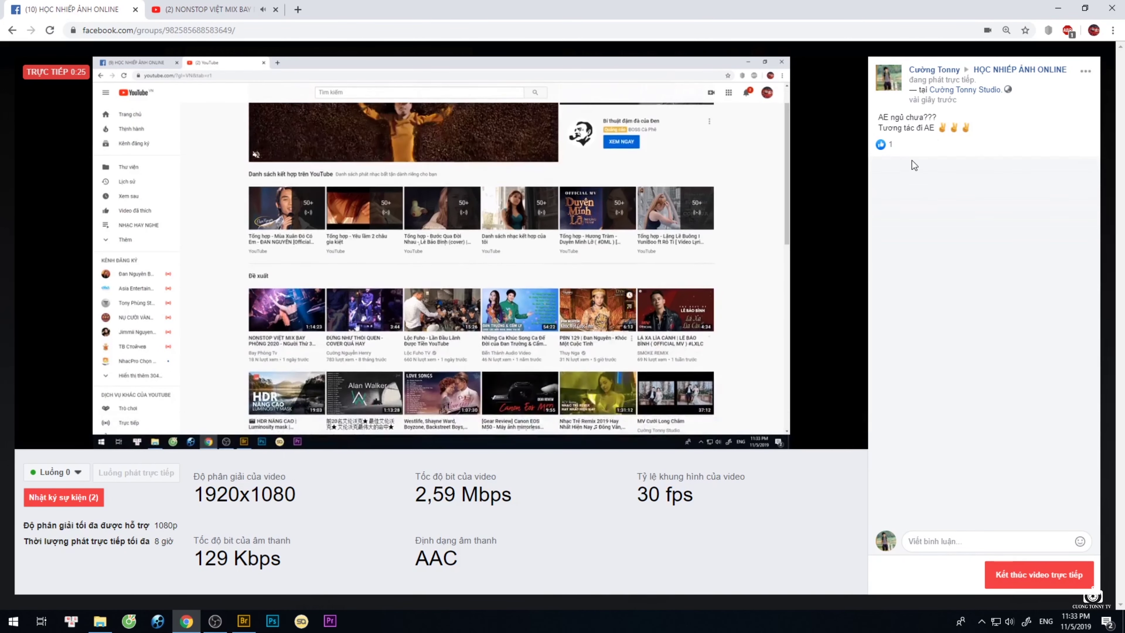
Switch from the Facebook live stream to the YouTube page
click(199, 10)
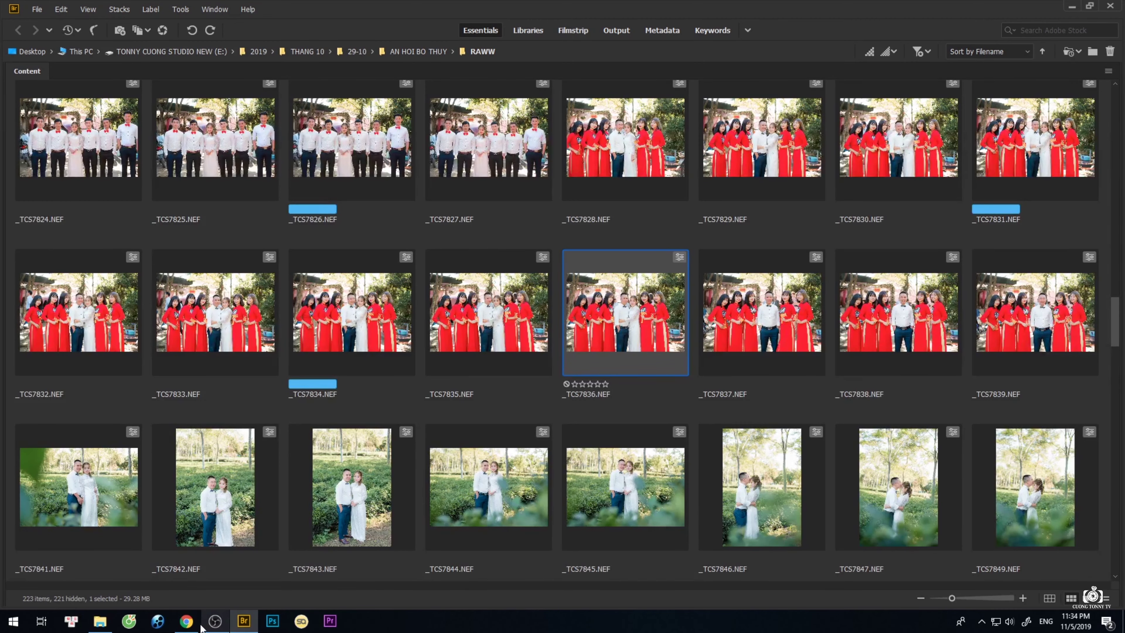
Minimize Chrome to return to Bridge with the NEF files in Camera Raw
click(191, 621)
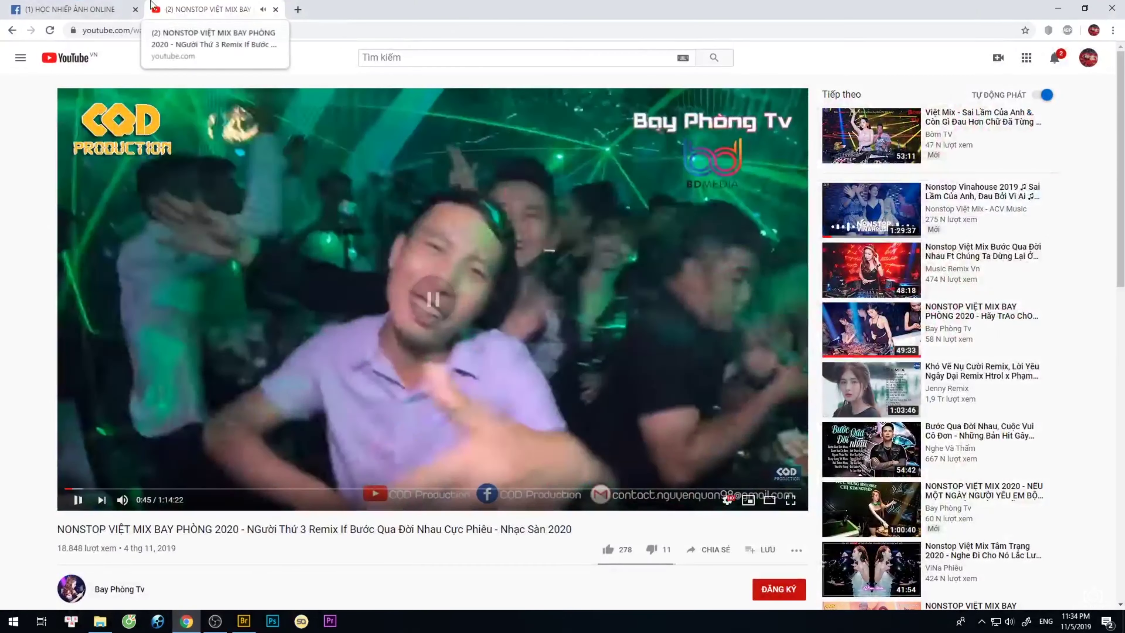
click(1058, 8)
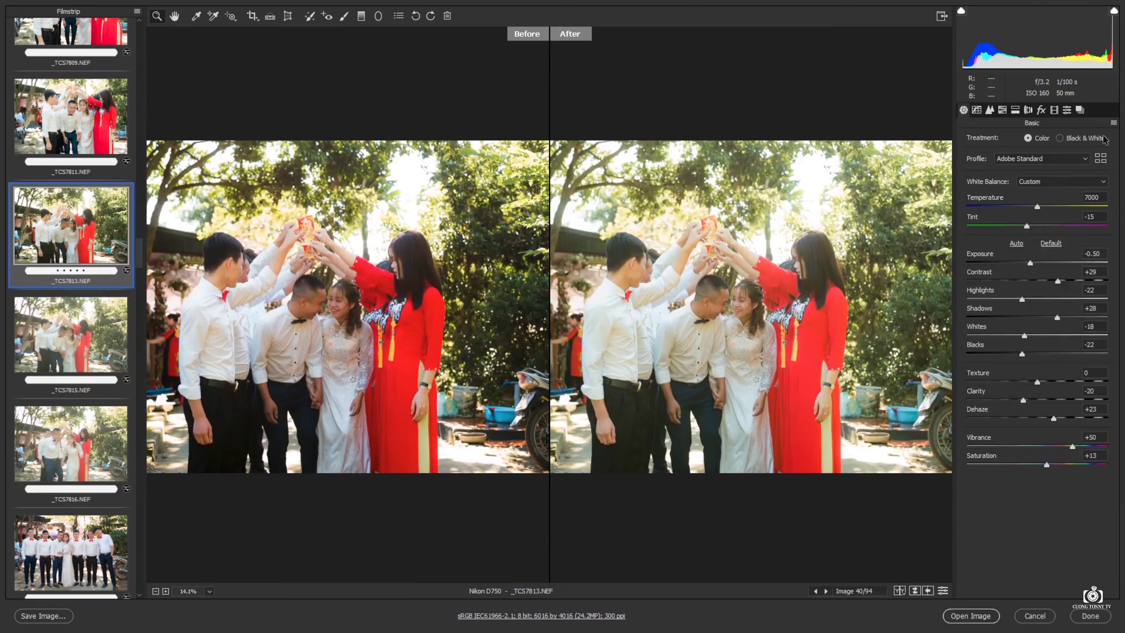
Restore _TCS7813's saved Image Settings and show it fitted in single After view
click(1114, 123)
click(1033, 137)
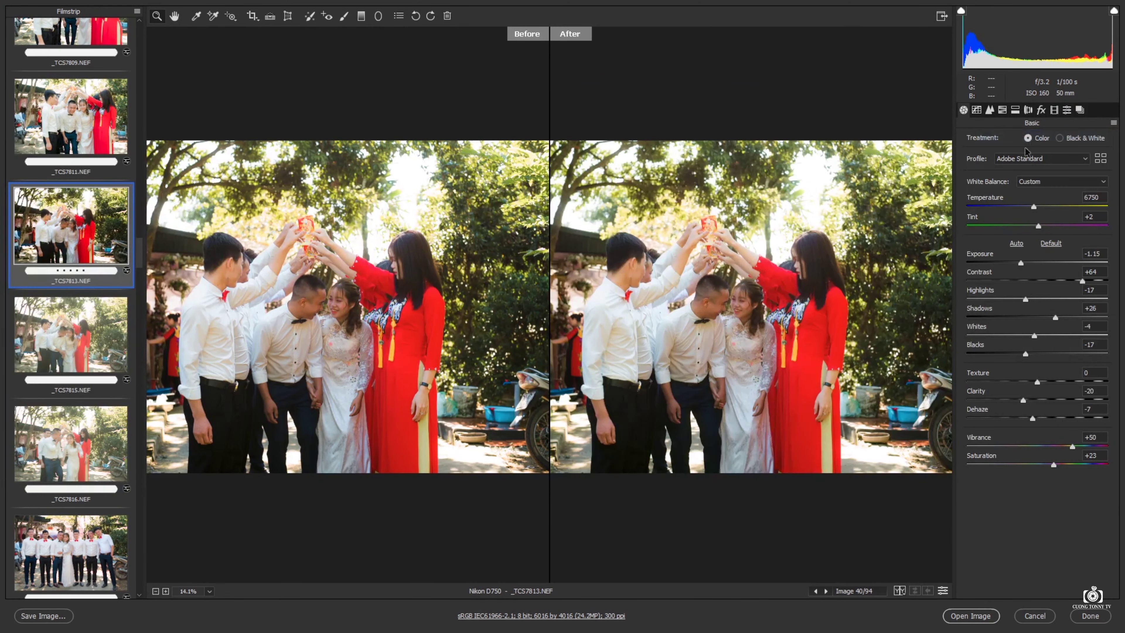
click(719, 309)
key(ctrl+0)
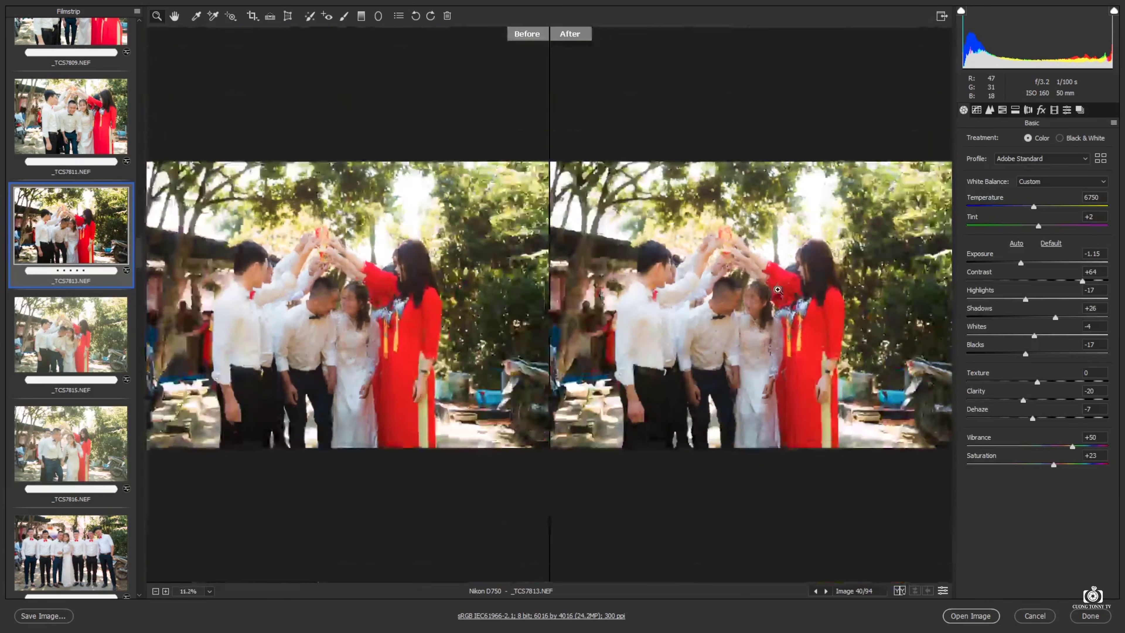
key(q)
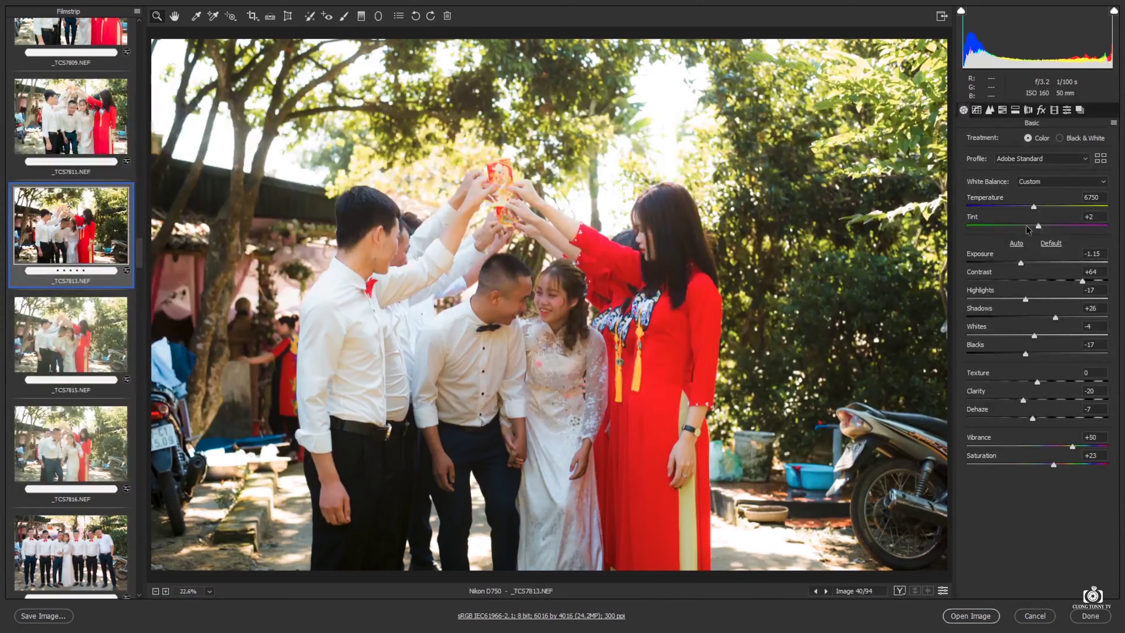
Lower _TCS7813's Tint to -7 and raise Exposure to -0.75
drag(1038, 225, 1033, 225)
drag(1021, 261, 1026, 261)
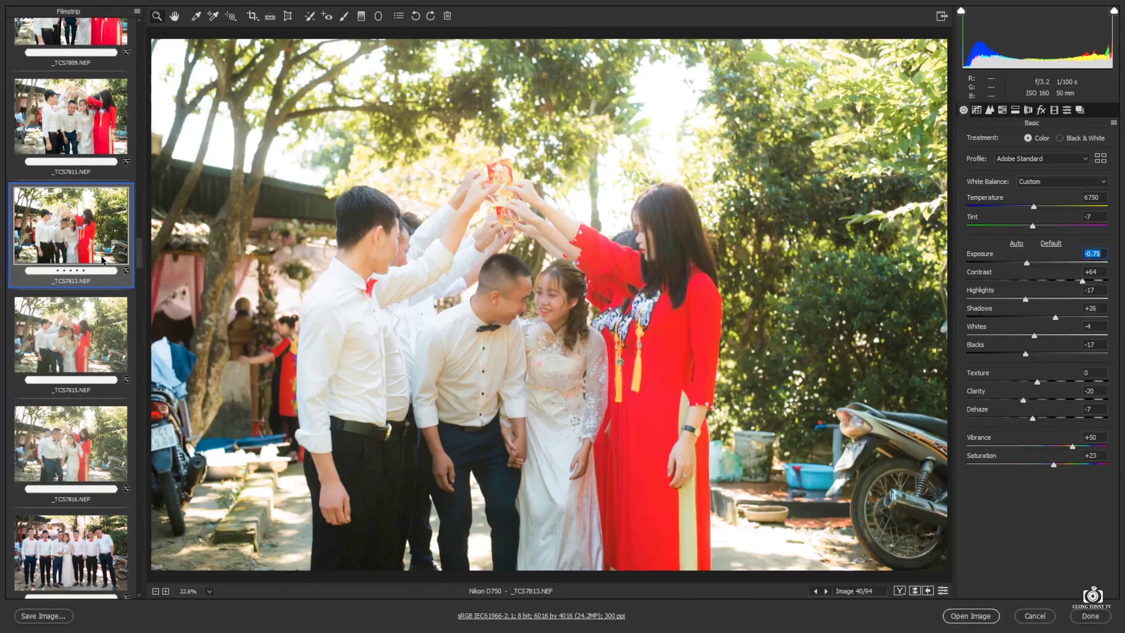
scroll(67, 399, down, 3)
Sync _TCS7813's settings to _TCS7815 and _TCS7816, then review both images
shift+click(76, 342)
key(alt+s)
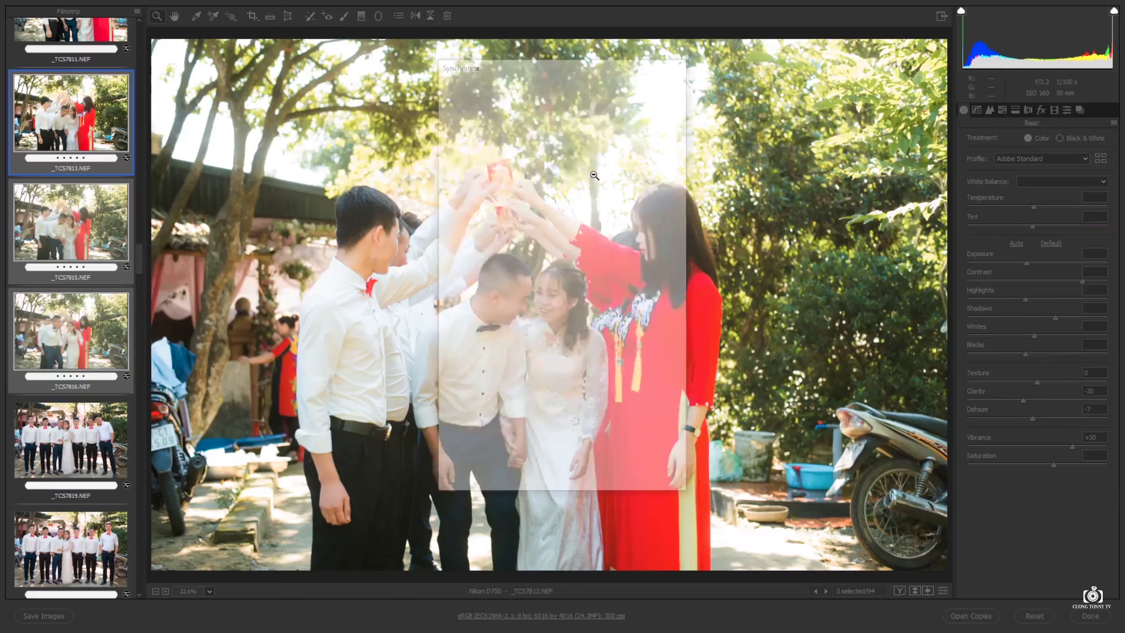
click(651, 89)
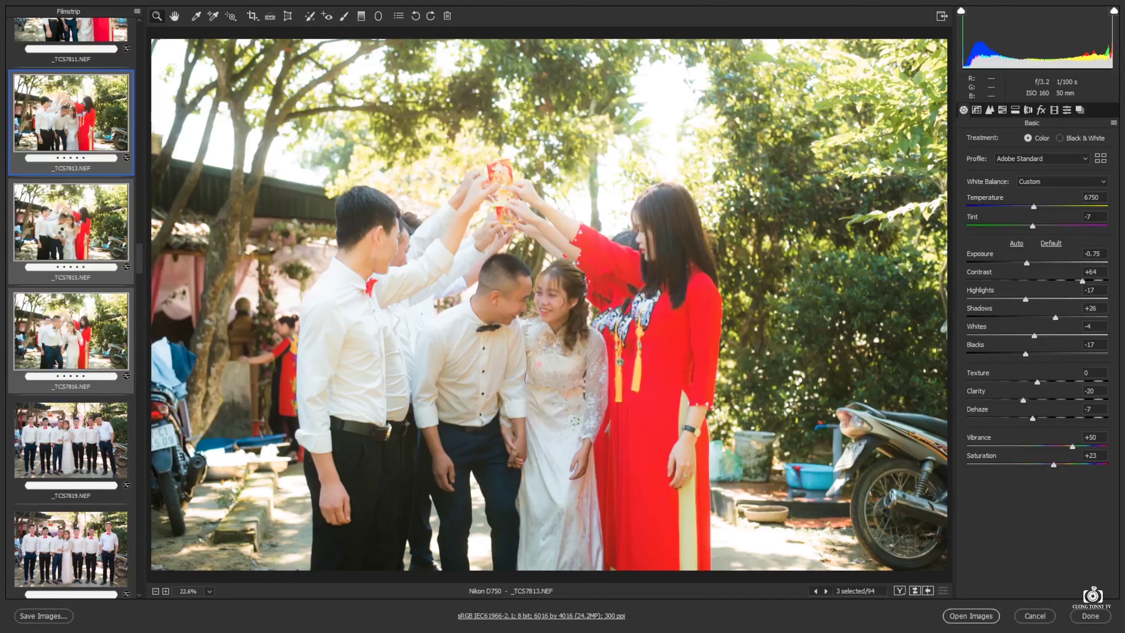
click(67, 235)
click(57, 338)
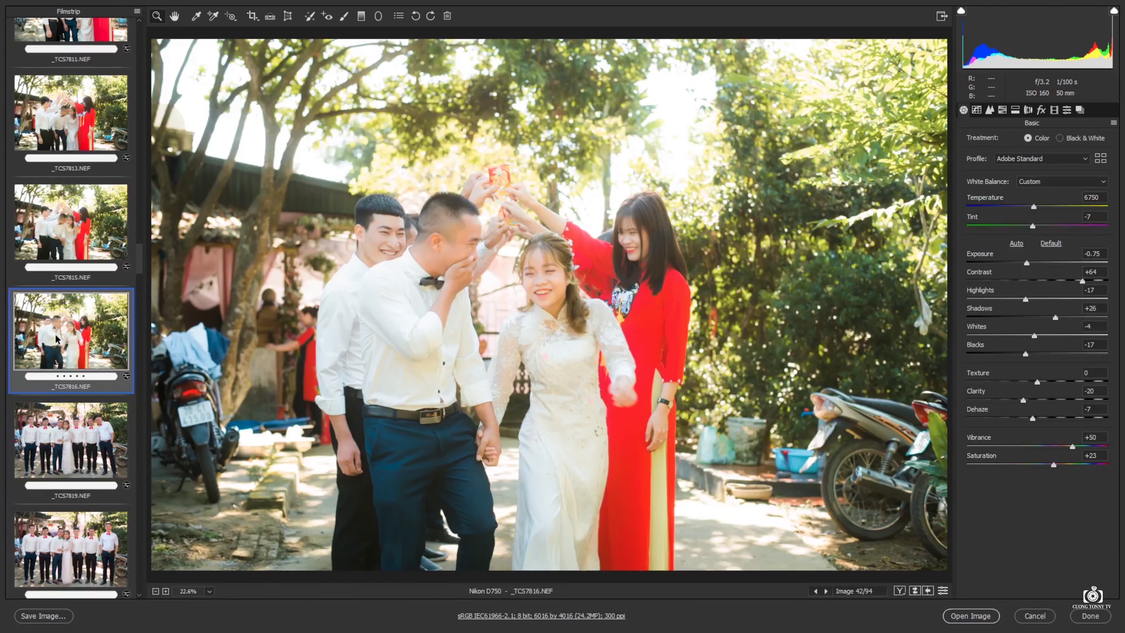
Compare _TCS7819 with _TCS7815 and _TCS7816, then sync settings onto _TCS7819
click(60, 432)
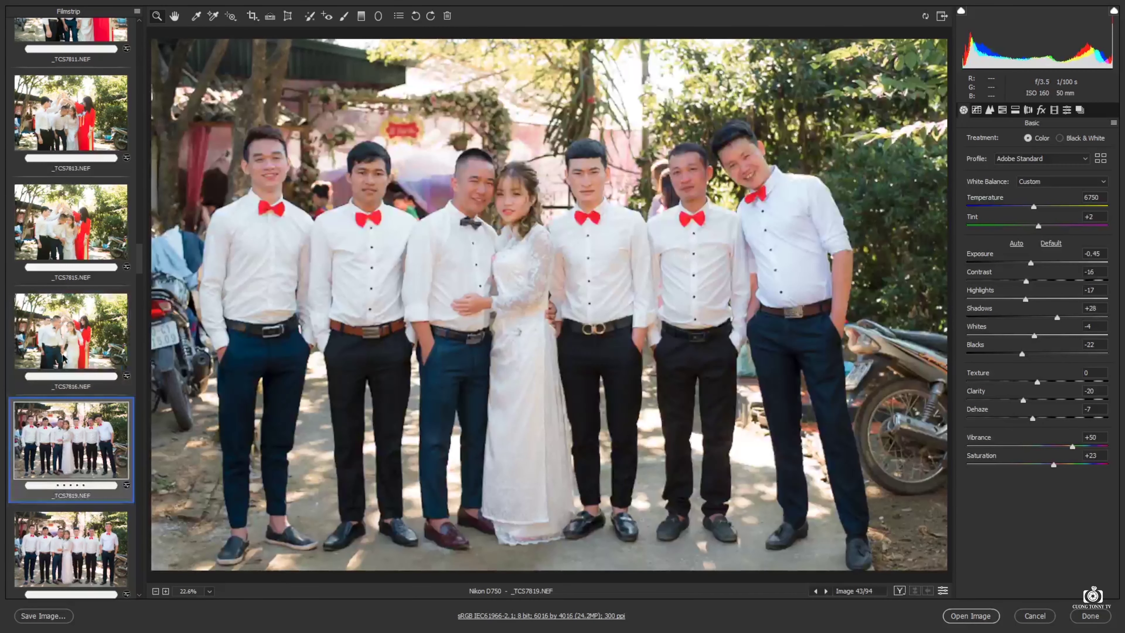
click(67, 341)
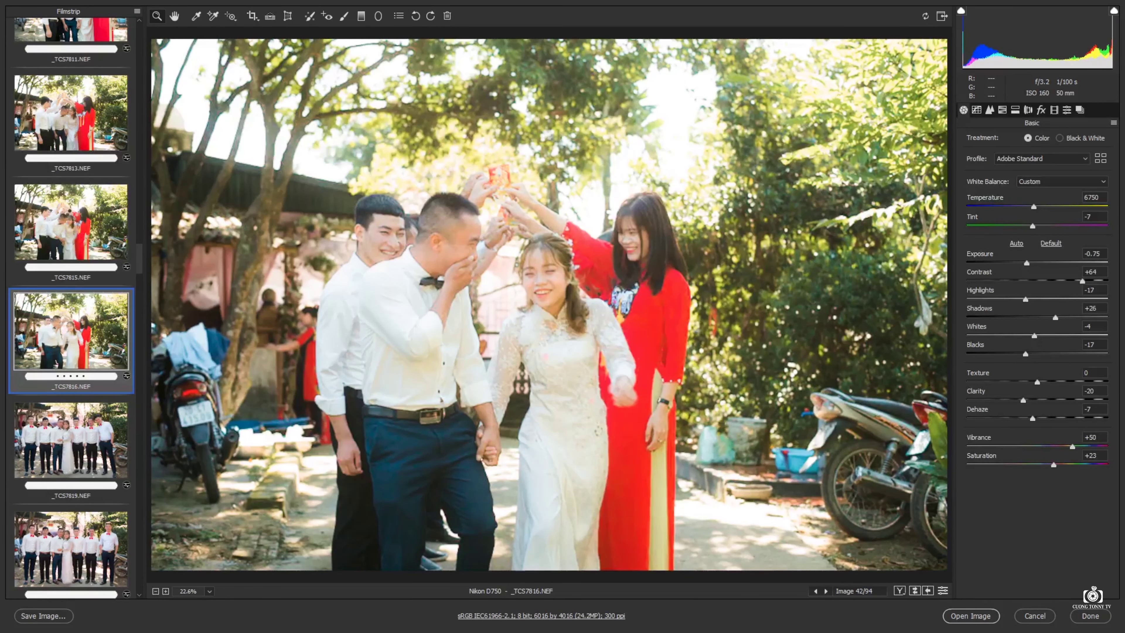
click(73, 216)
click(98, 438)
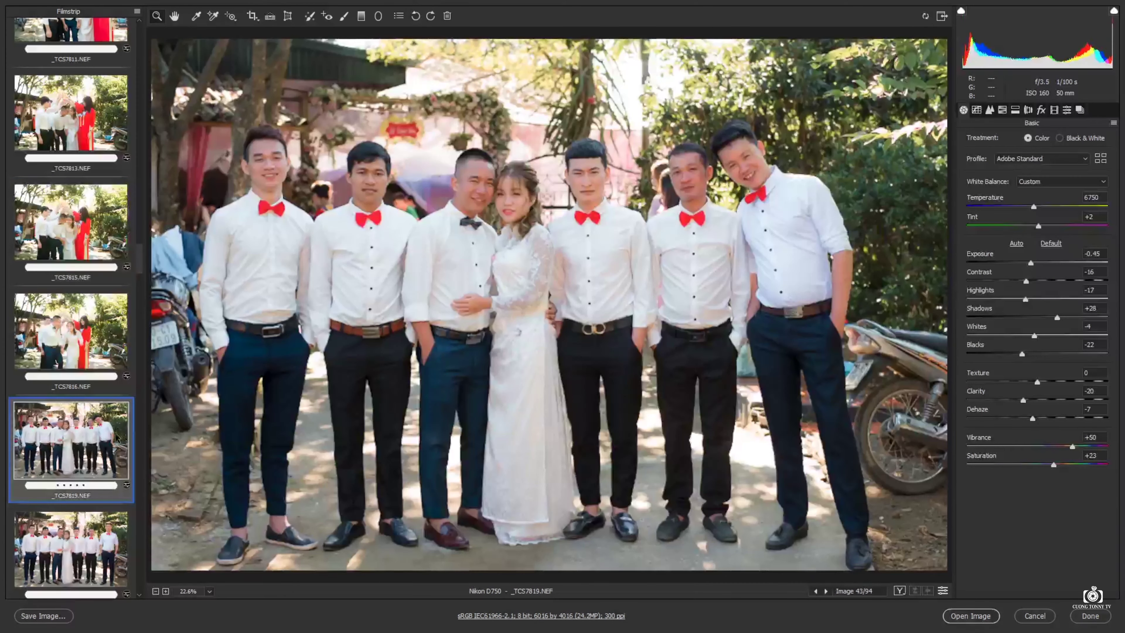
click(71, 330)
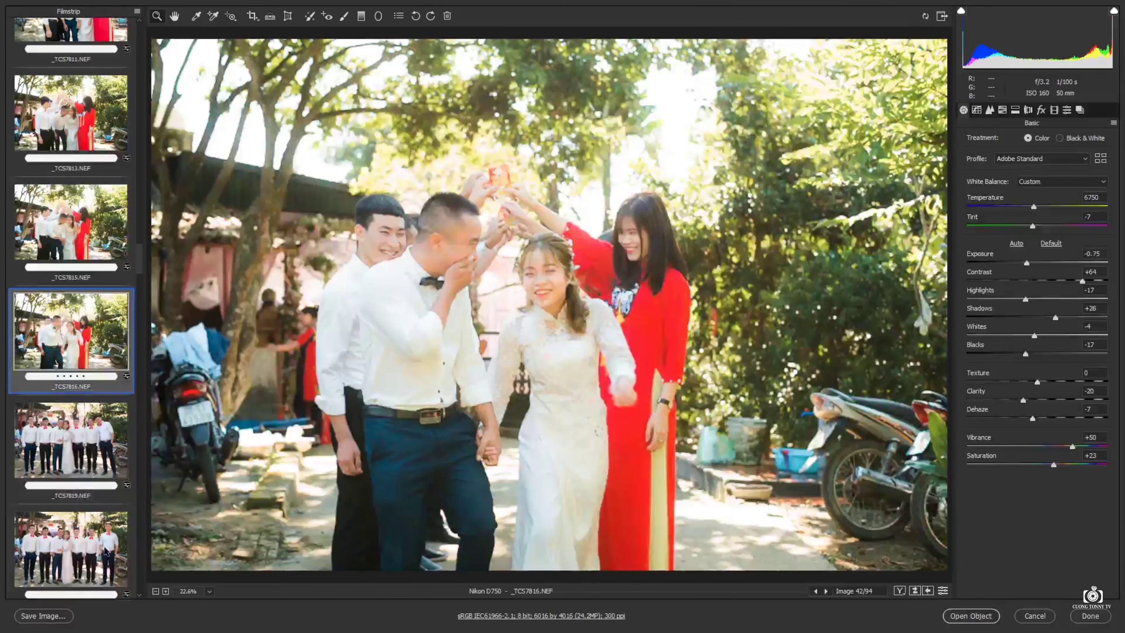
shift+click(71, 550)
key(alt+s)
click(647, 91)
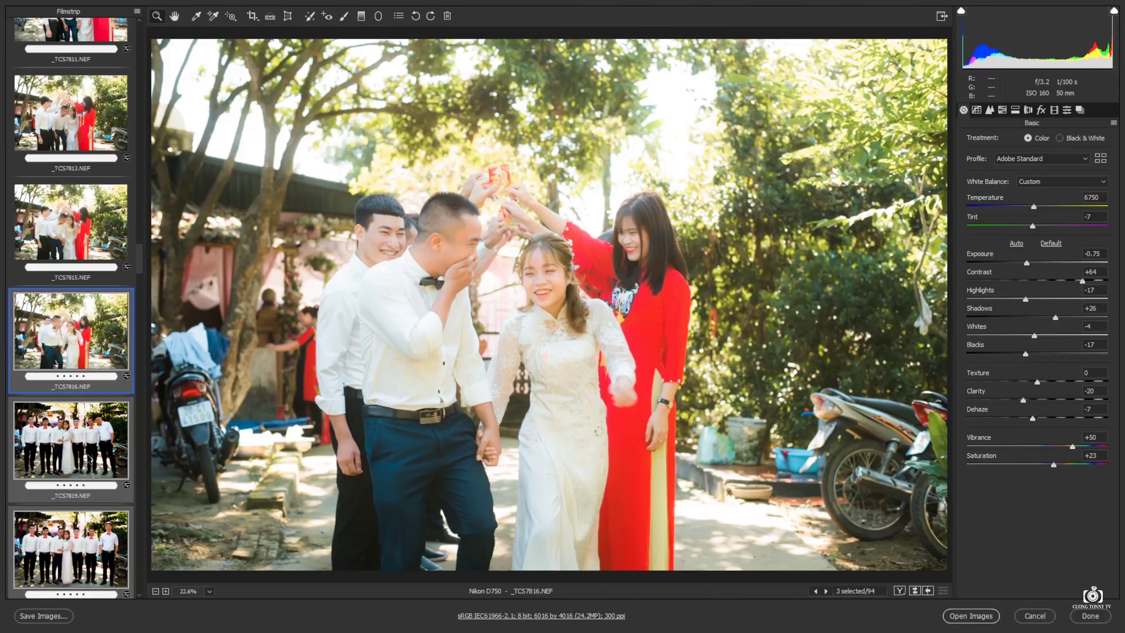
Give _TCS7819 Tint -12 and Exposure -0.35, then select _TCS7821 and _TCS7826 too
click(63, 470)
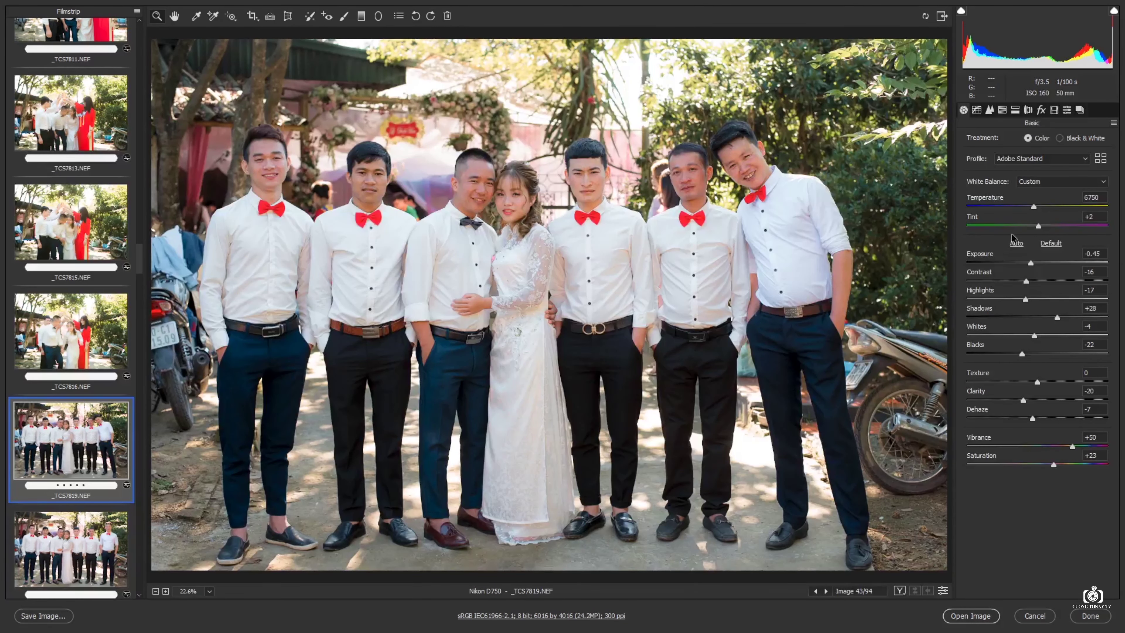
drag(1038, 226, 1028, 226)
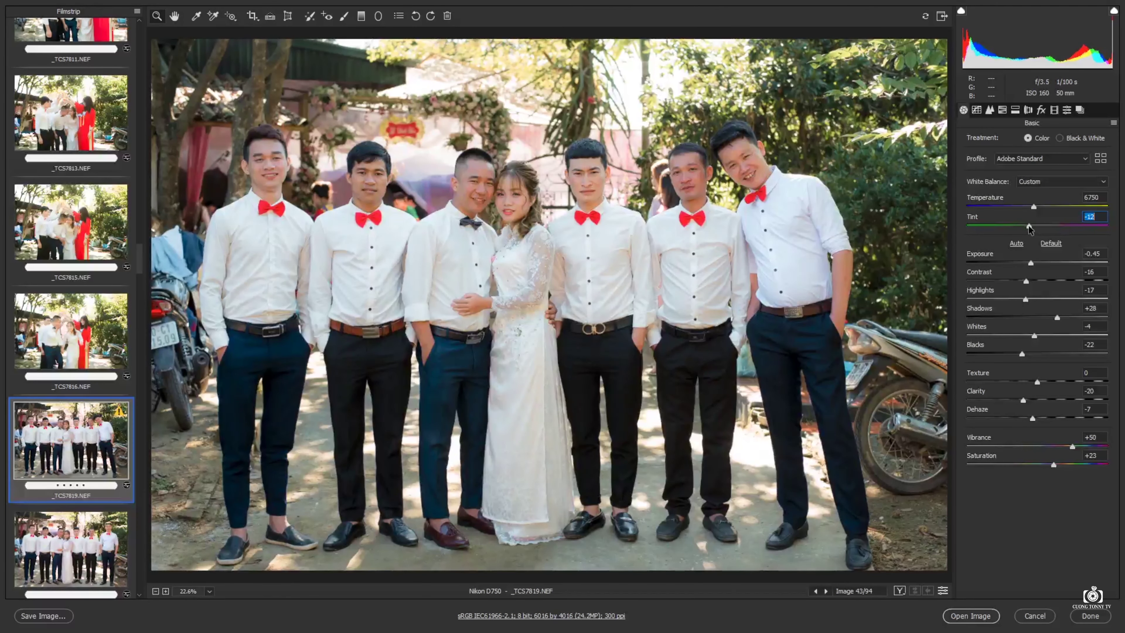
click(1032, 261)
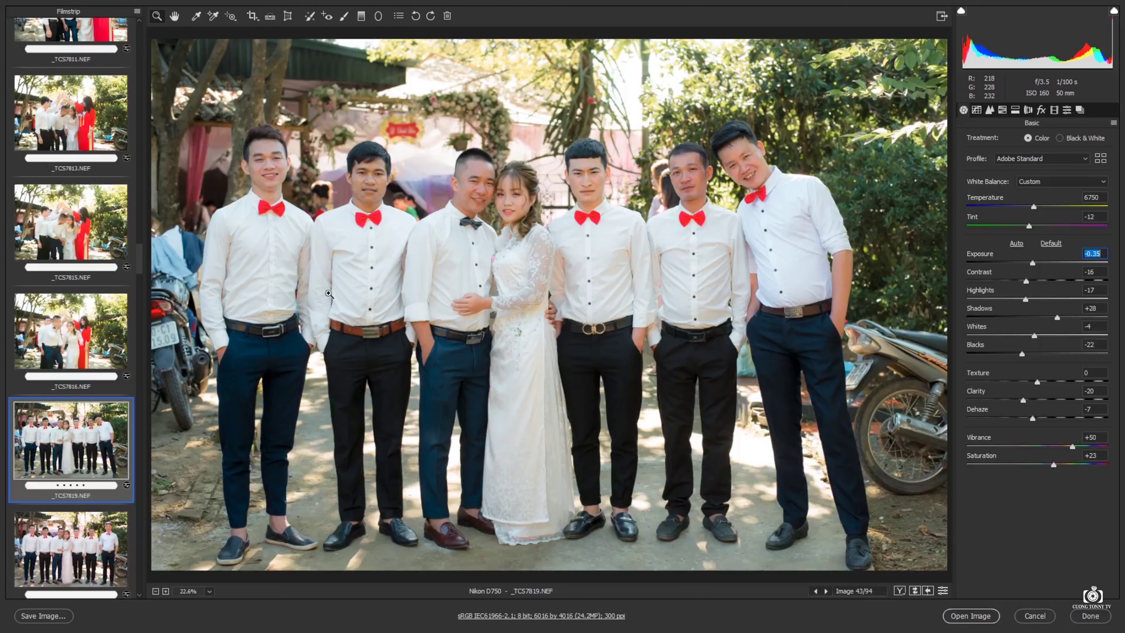
scroll(47, 466, down, 2)
scroll(47, 466, down, 1)
shift+click(84, 476)
Sync _TCS7819's settings to _TCS7821 and _TCS7826 and check both images
key(alt+s)
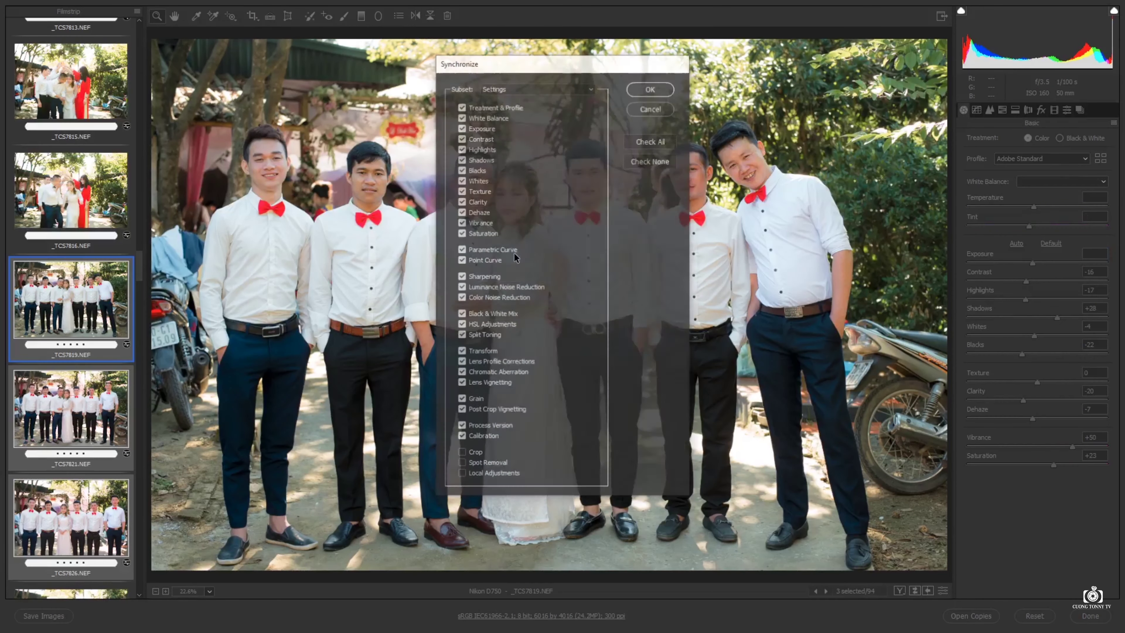
click(657, 88)
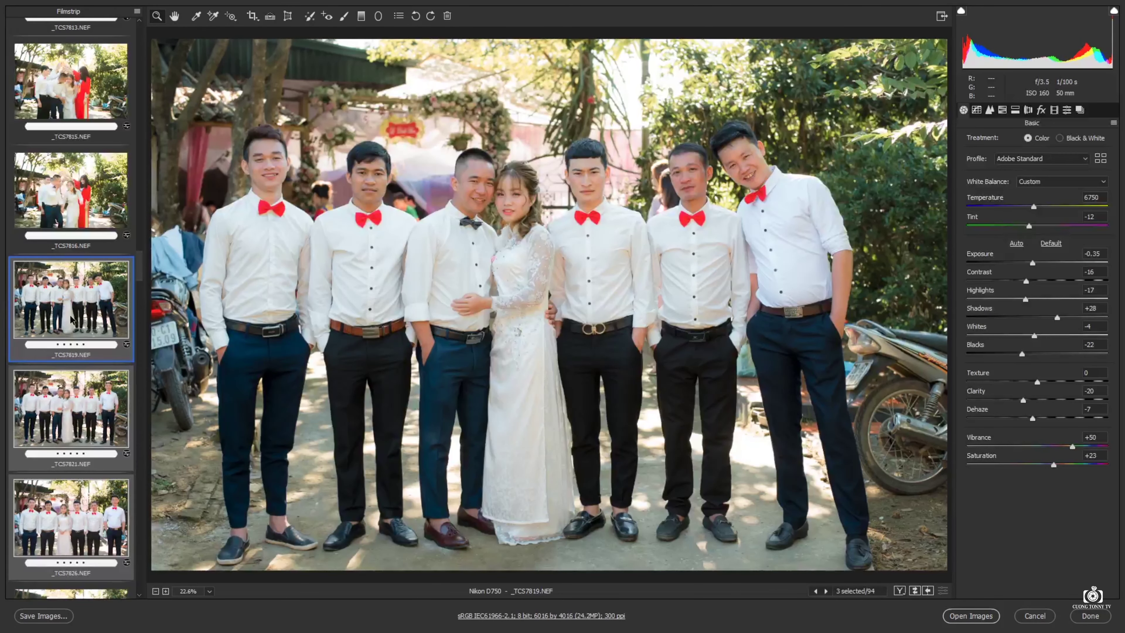
click(75, 321)
click(71, 405)
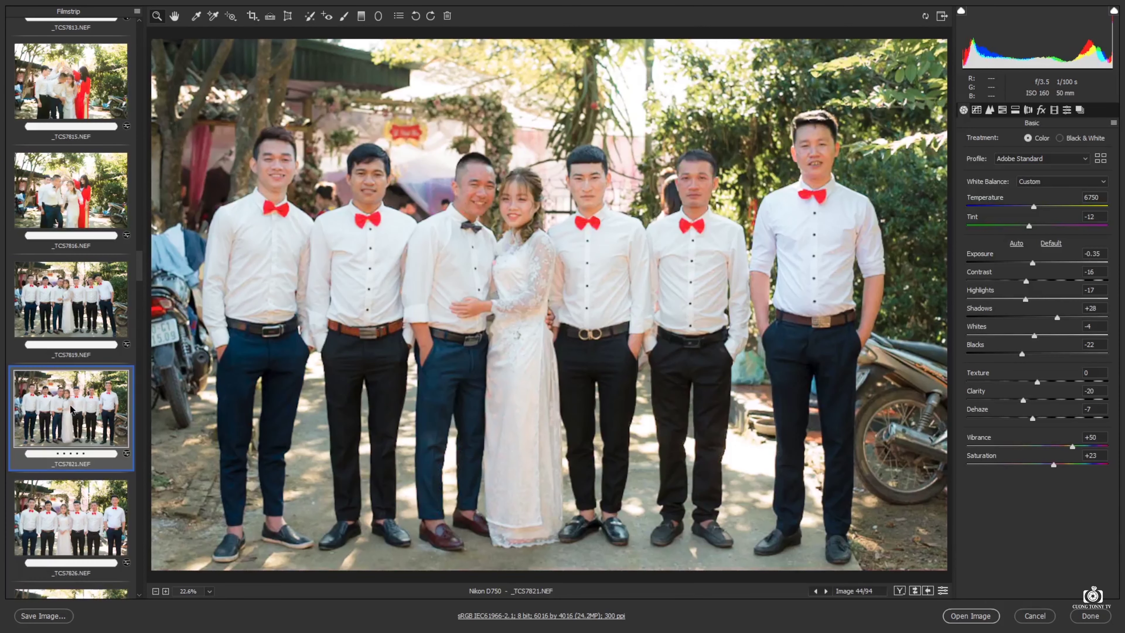
scroll(43, 473, down, 2)
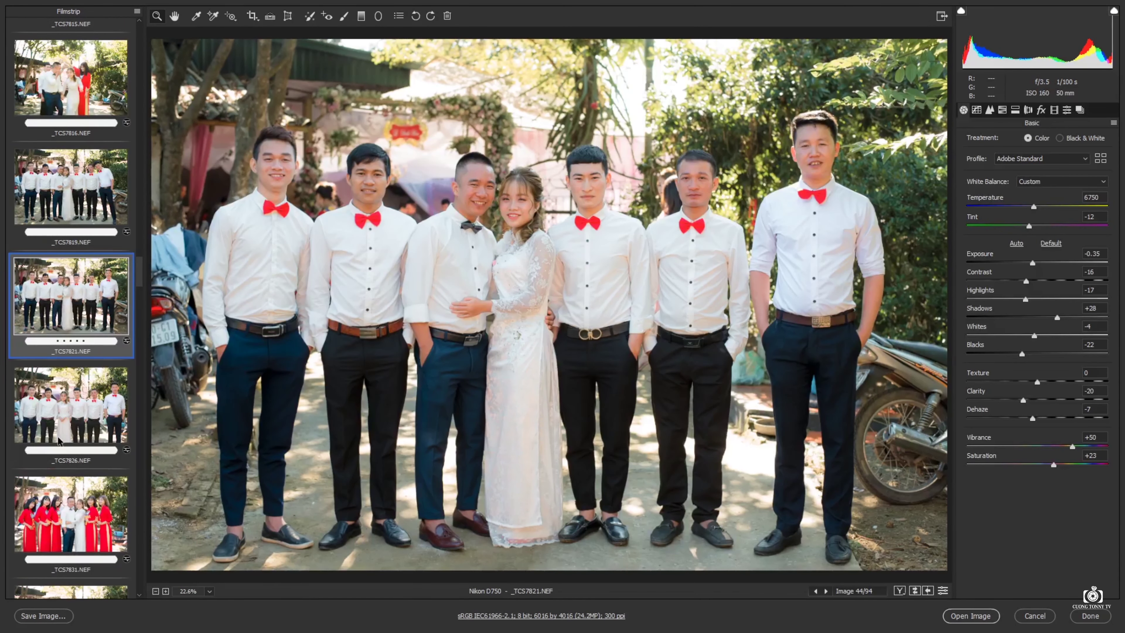
click(68, 421)
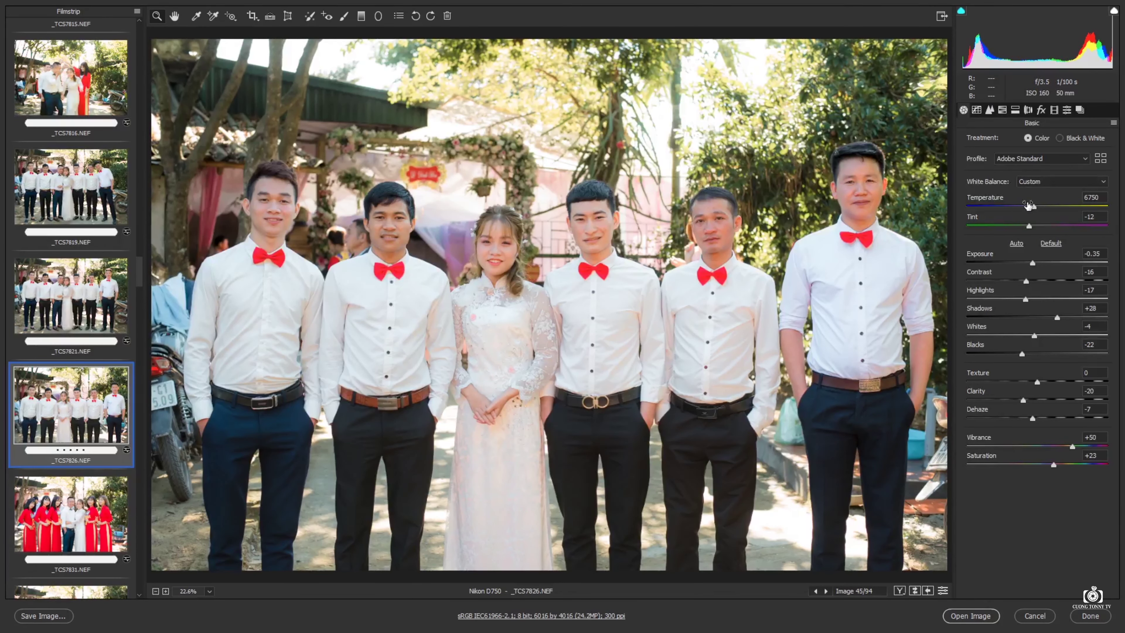
Warm _TCS7826 to Temperature 7050 and select it with _TCS7831 and _TCS7834
drag(1032, 206, 1036, 207)
scroll(540, 269, down, 2)
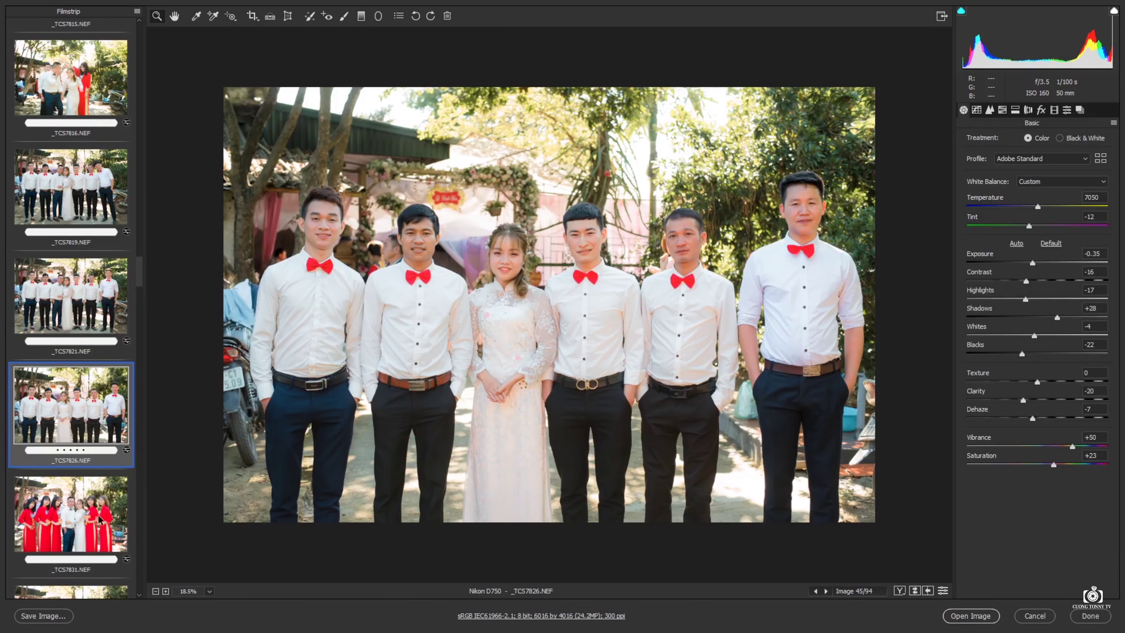
scroll(67, 482, down, 3)
shift+click(67, 482)
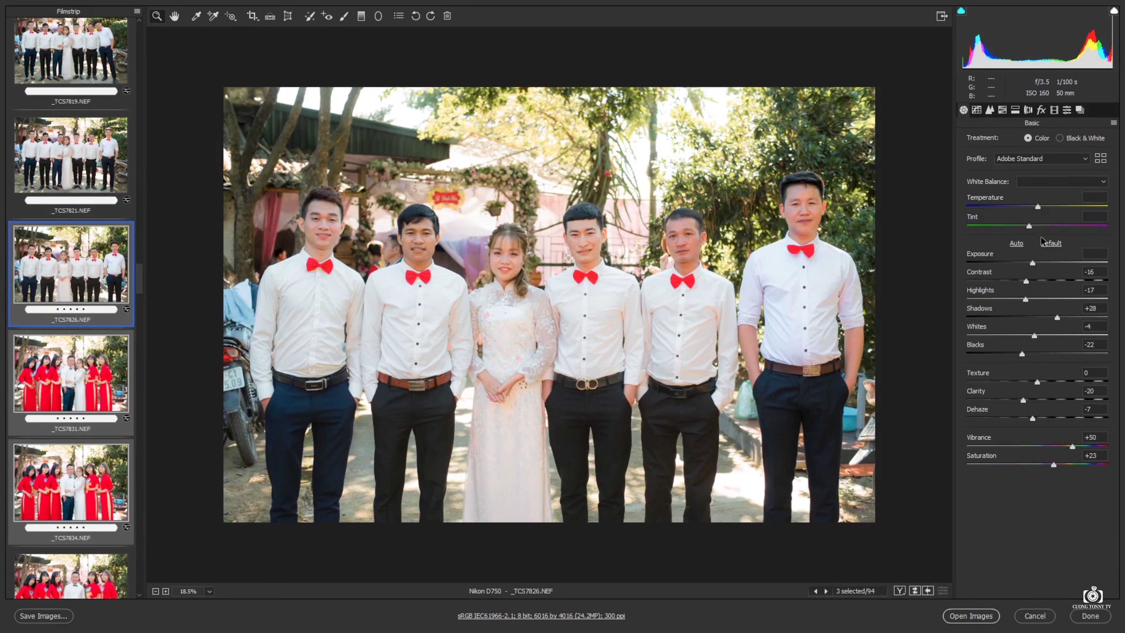
Lower the Tint of the three selected photos, then view _TCS7831 alone
click(1027, 225)
drag(1026, 227, 1025, 224)
click(92, 388)
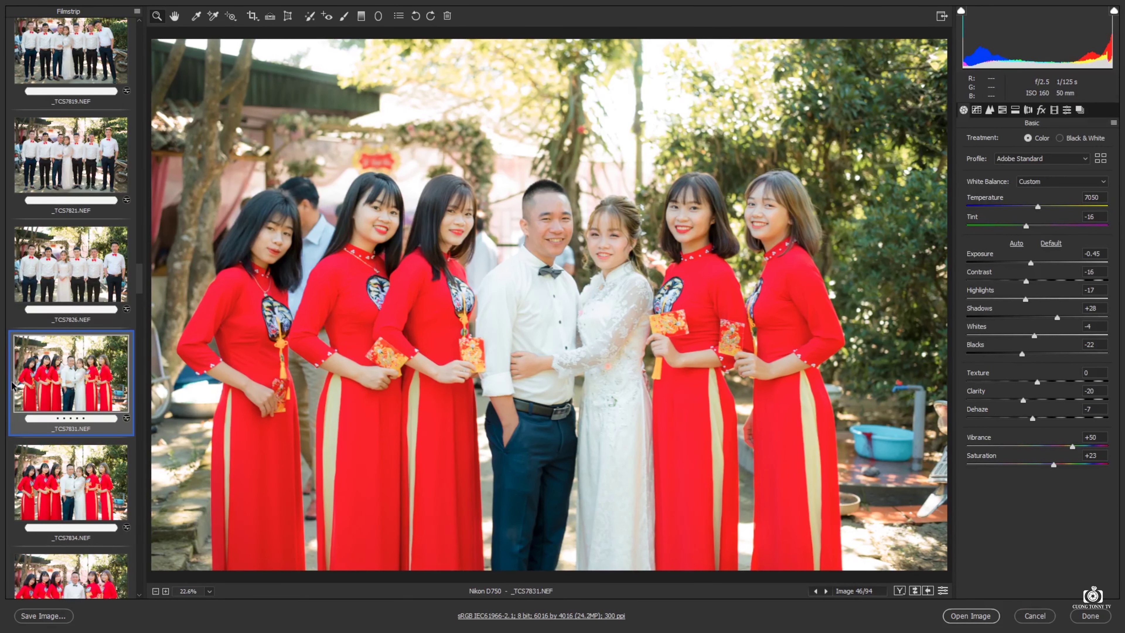
scroll(80, 408, down, 1)
scroll(79, 408, down, 1)
scroll(79, 410, down, 1)
scroll(80, 412, down, 1)
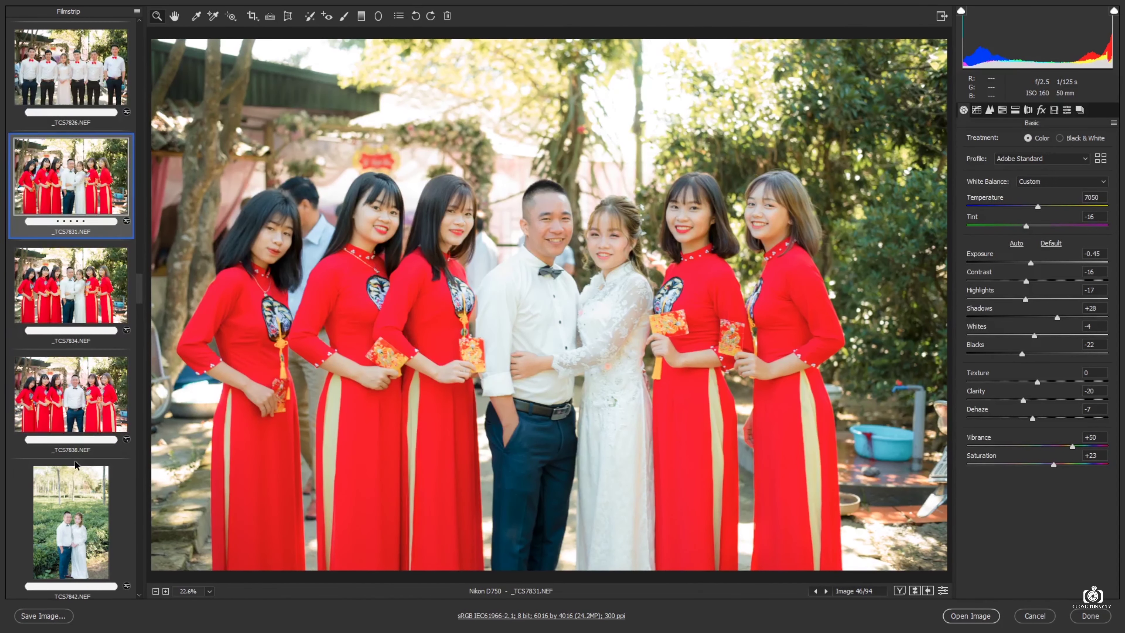
Sync _TCS7831's settings to _TCS7834 and _TCS7838, then show _TCS7838 alone
shift+click(80, 414)
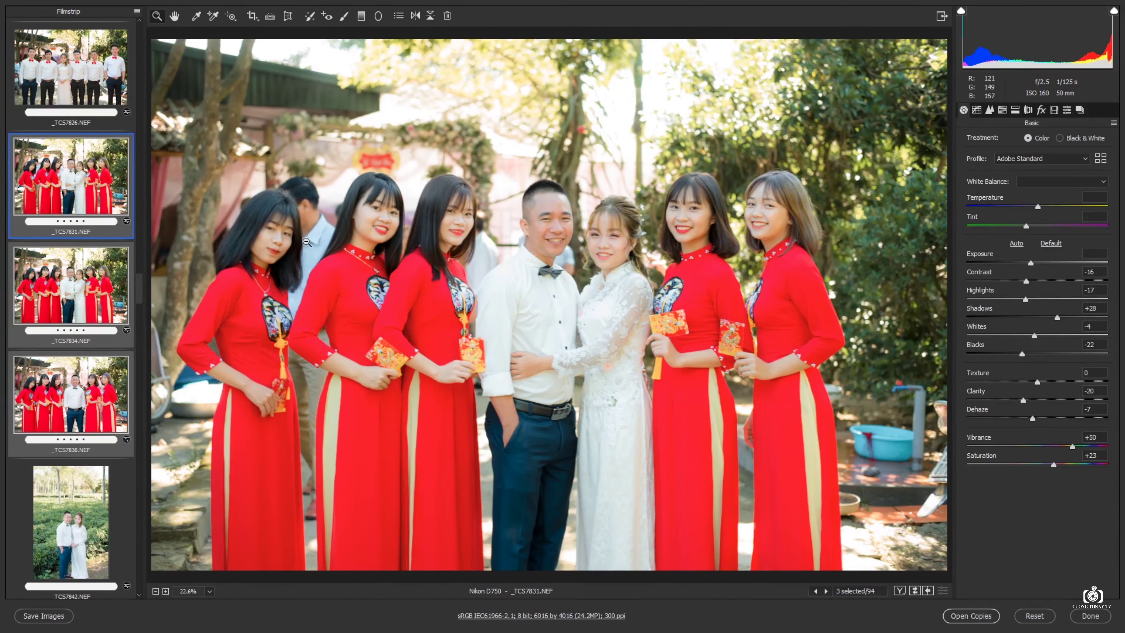
key(alt+s)
click(660, 92)
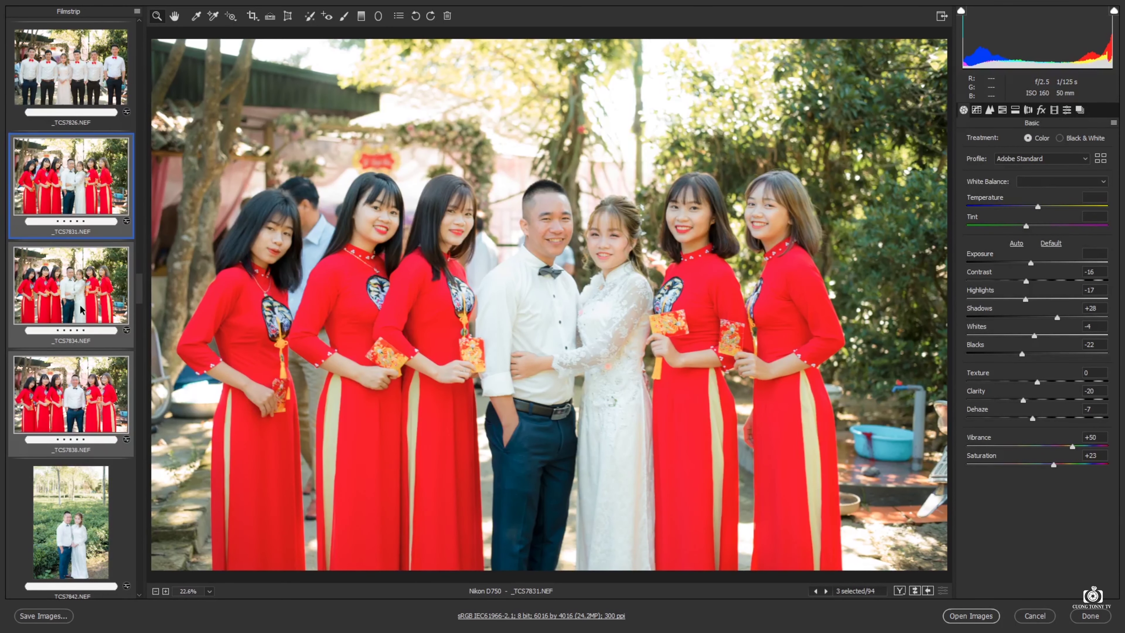
click(76, 397)
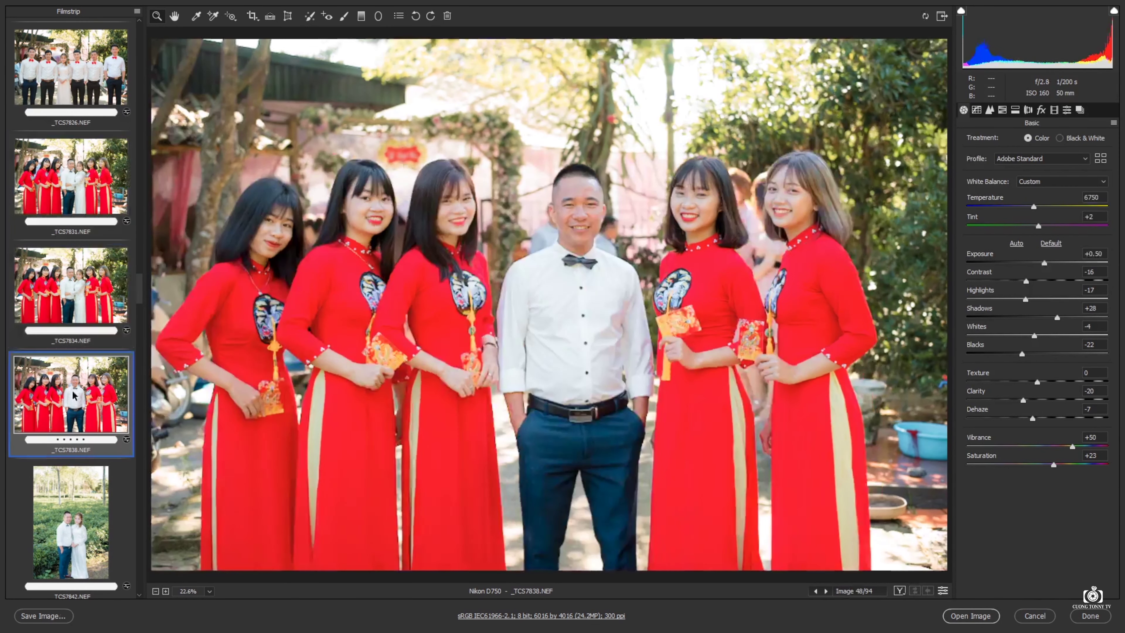
Move _TCS7838's Tint slider green to -7, keeping Exposure at +0.50
click(1033, 226)
drag(1032, 225, 1029, 225)
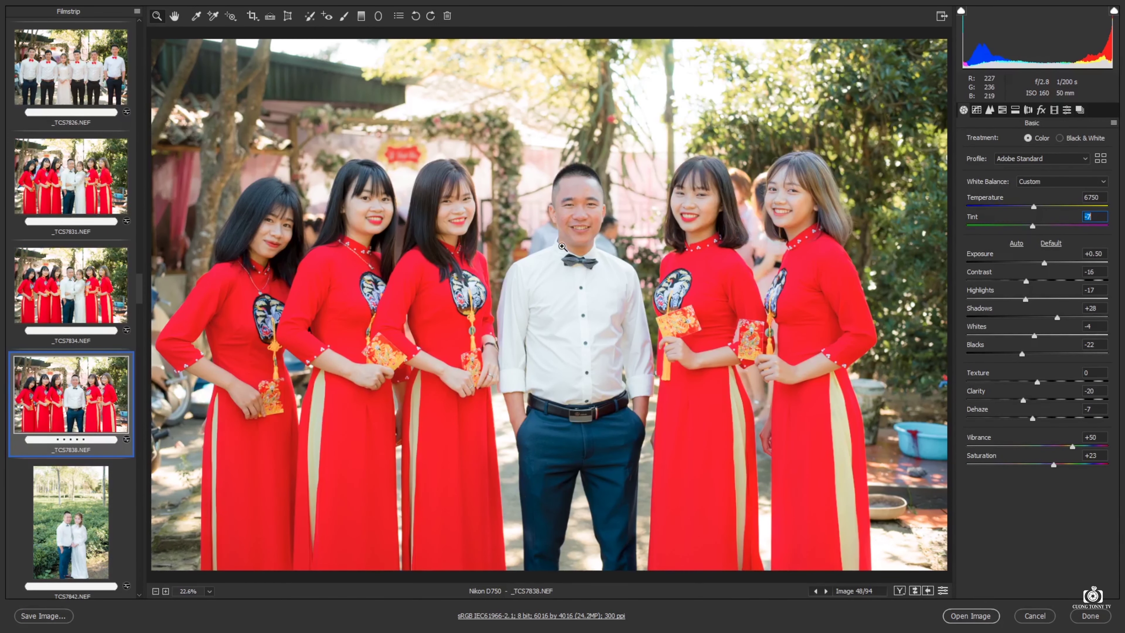
click(633, 209)
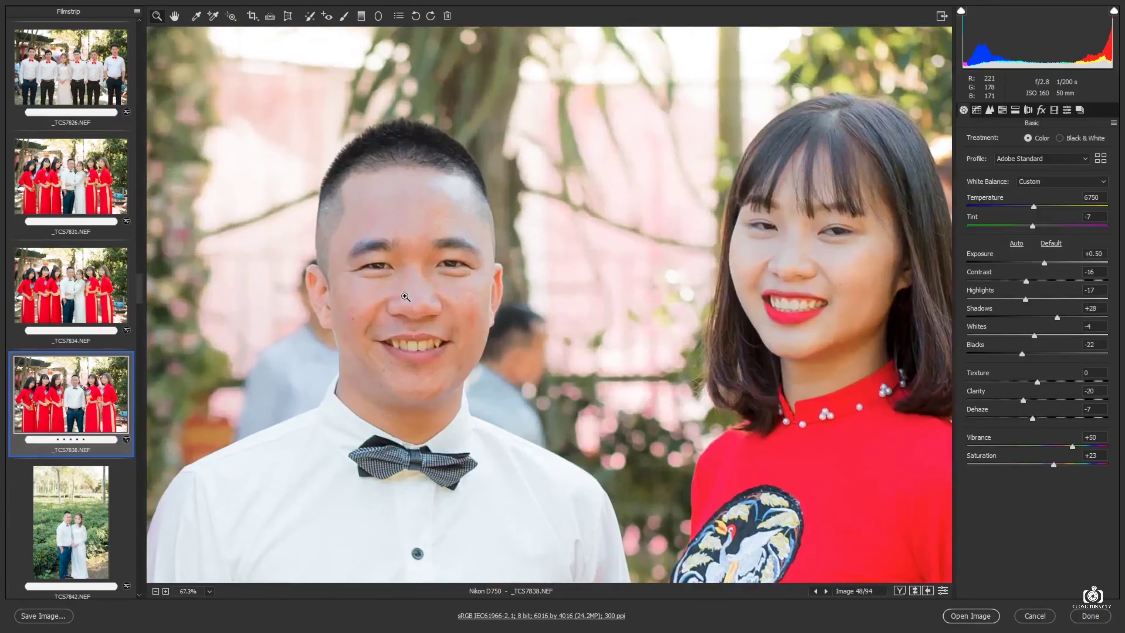
click(405, 297)
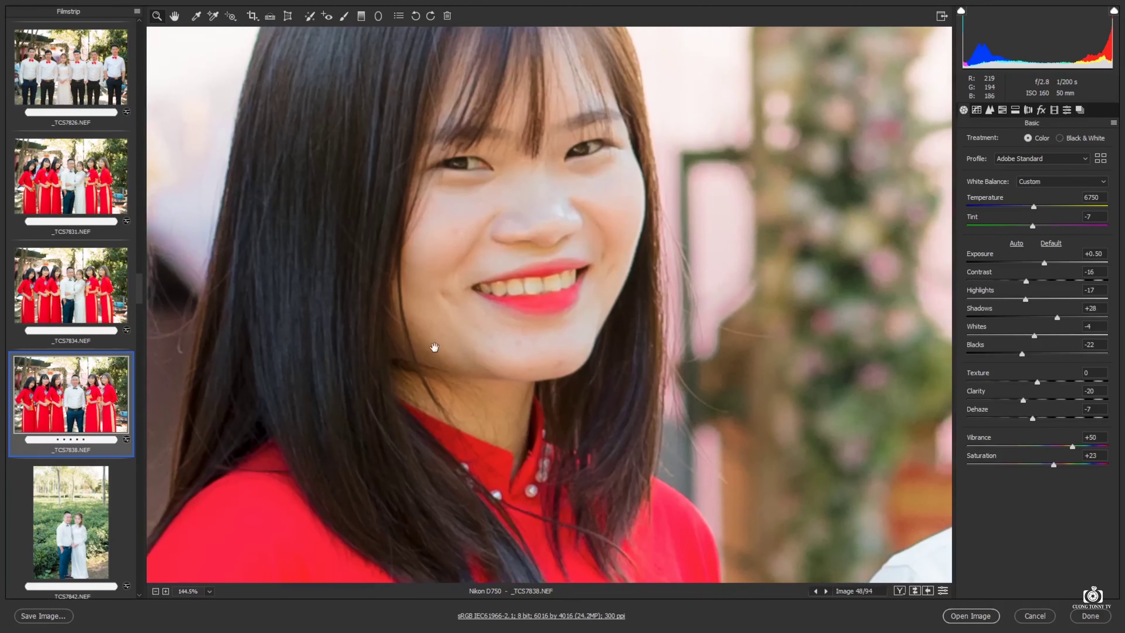
mouse_move(435, 344)
mouse_down()
mouse_move(666, 344)
mouse_move(522, 319)
mouse_up()
key(ctrl+0)
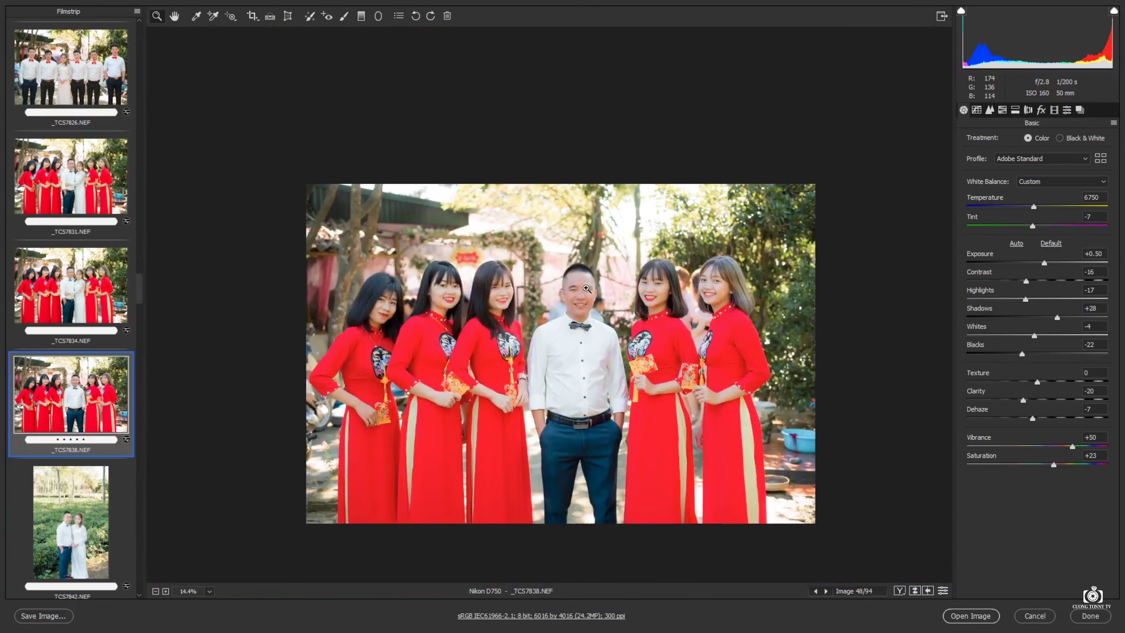
click(569, 333)
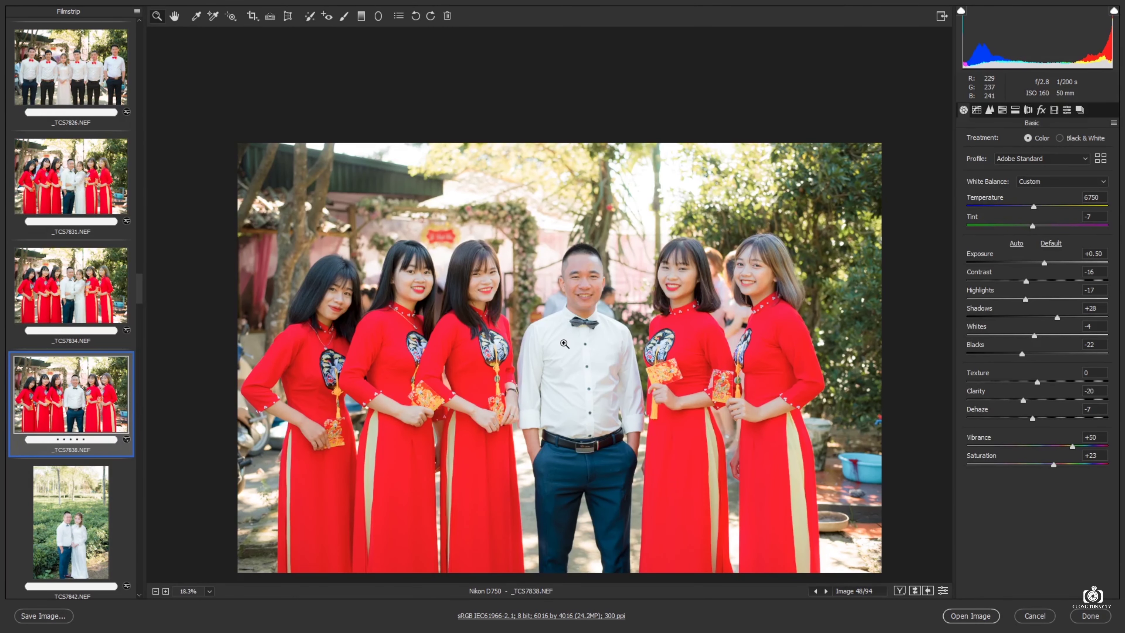
click(546, 347)
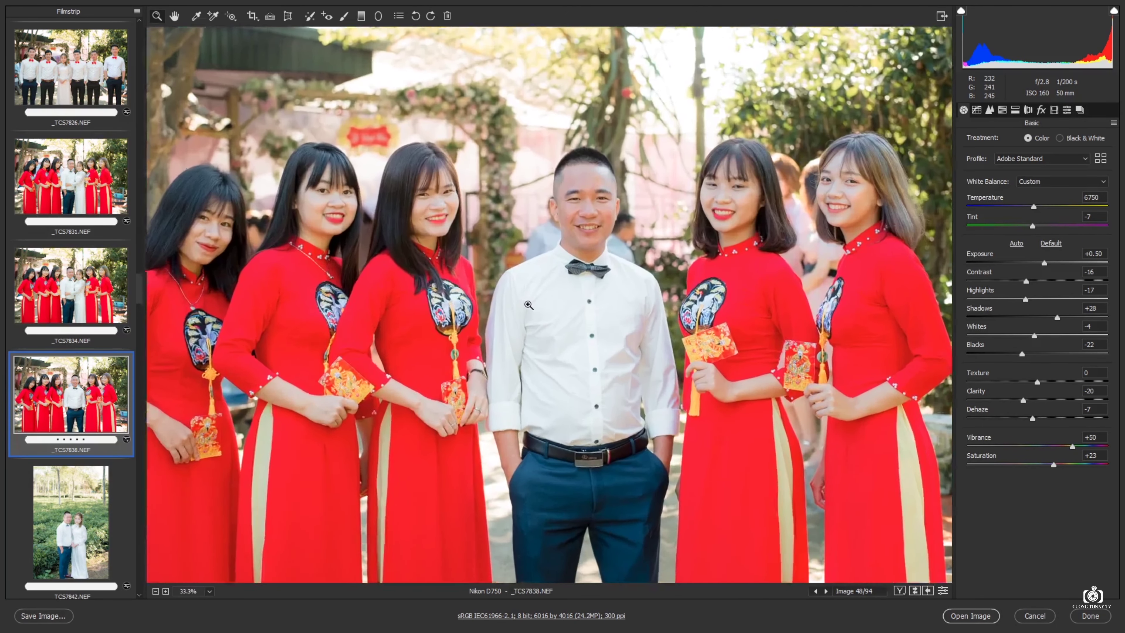
alt+click(527, 306)
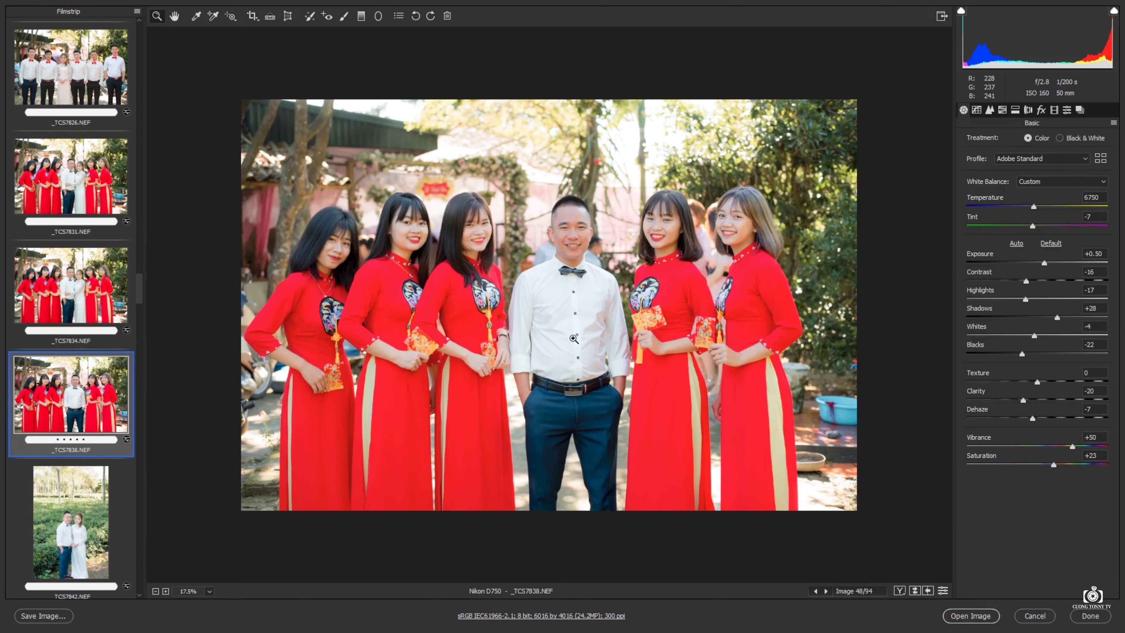
Zoom the preview out and in, then bring up _TCS7842 (image 49 of 94)
mouse_move(560, 344)
mouse_down()
mouse_move(542, 350)
mouse_move(565, 350)
mouse_up()
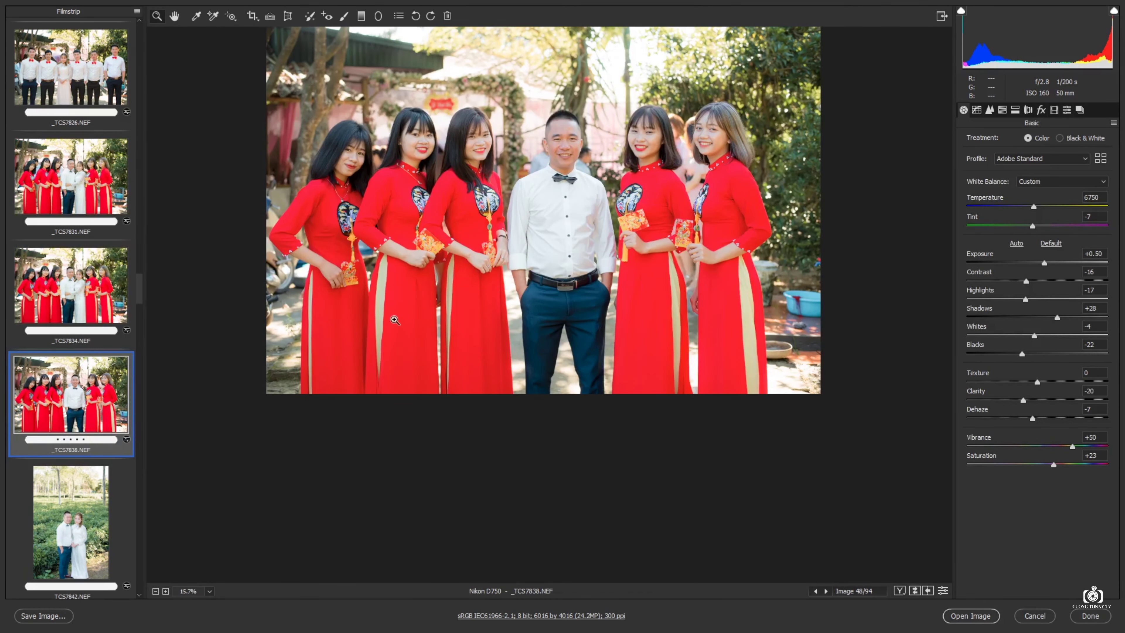
drag(546, 252, 559, 286)
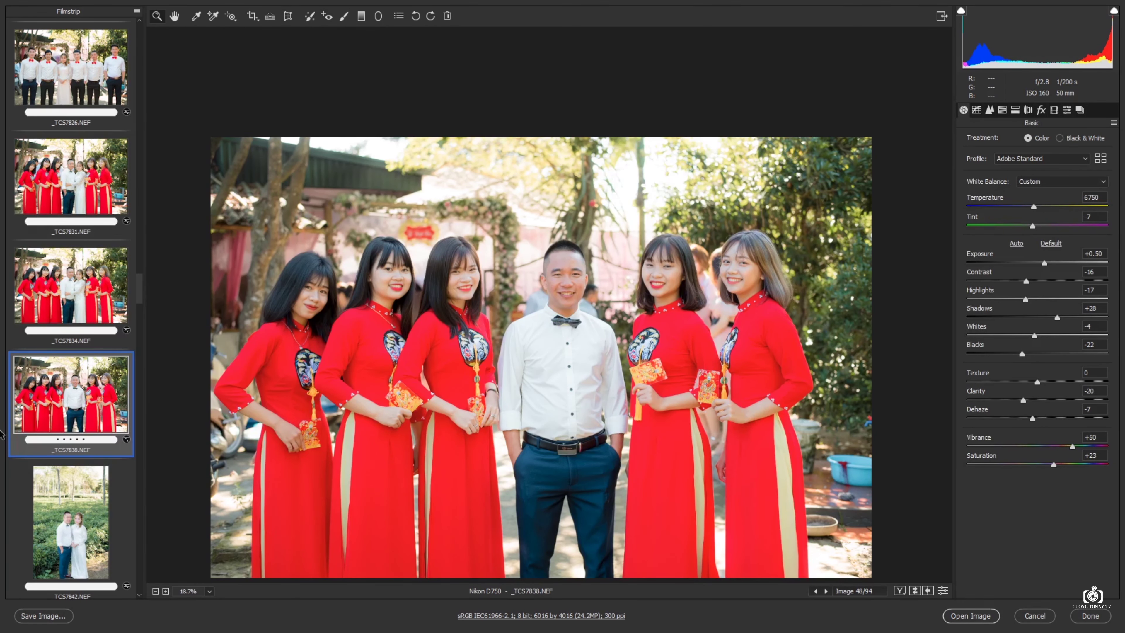
click(66, 505)
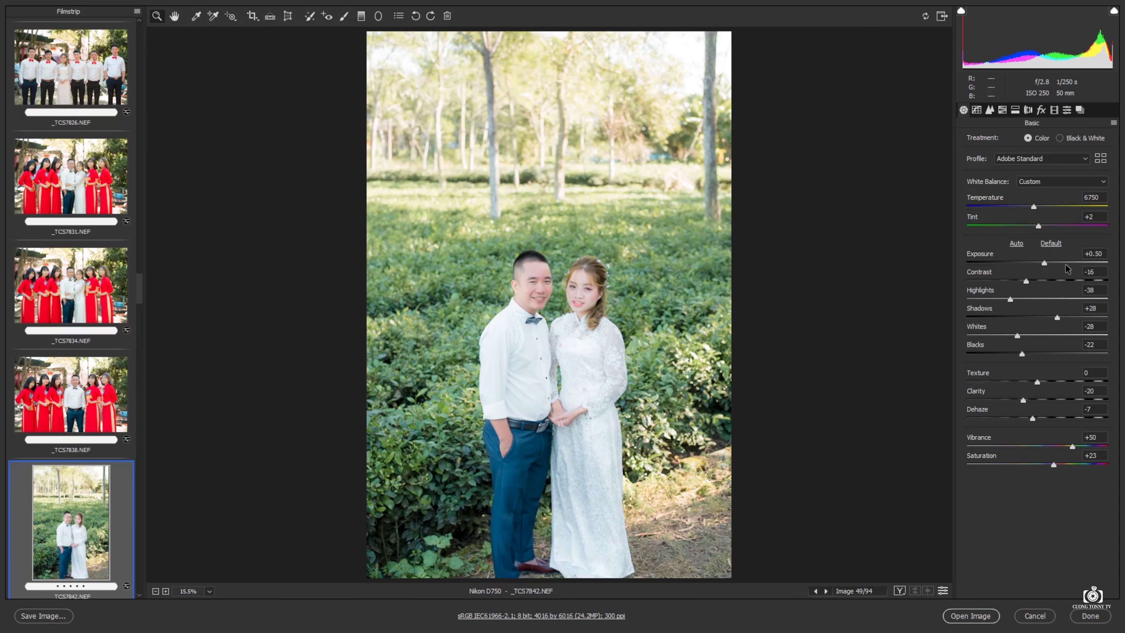
Set _TCS7842's exposure to -0.05 and tint to -8
drag(1044, 263, 1037, 264)
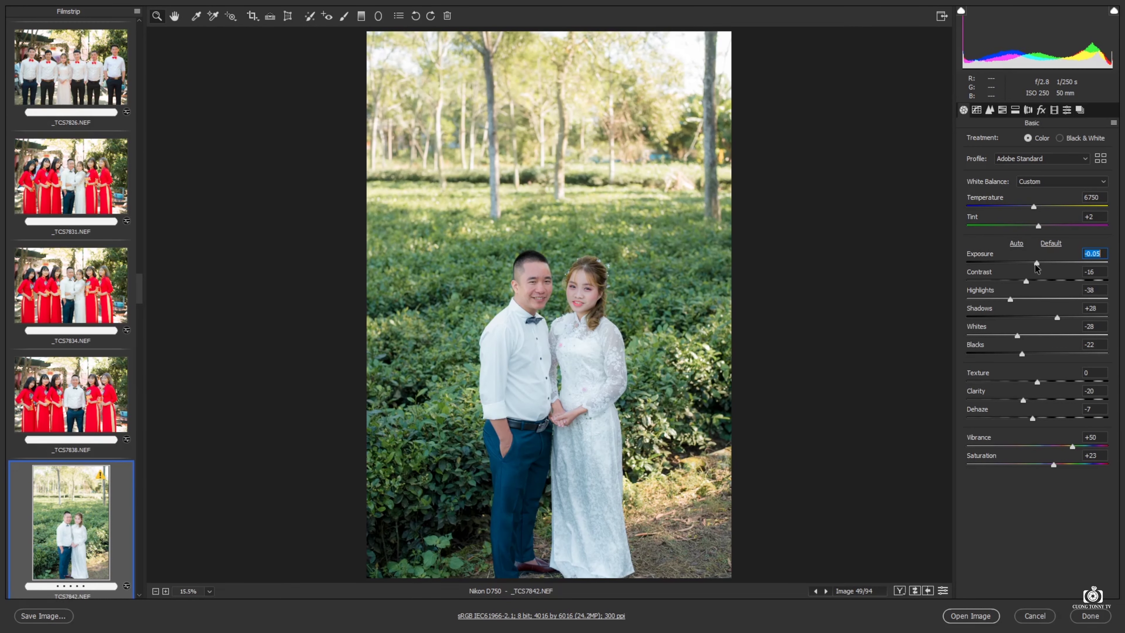
key(Down)
key(Down)
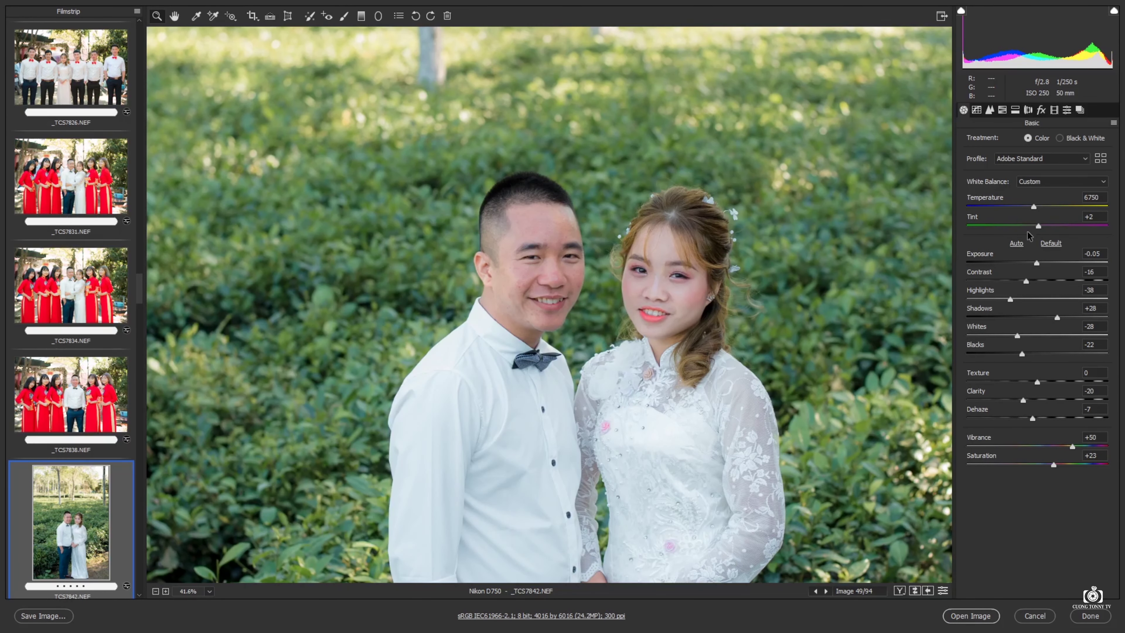
click(1031, 226)
key(ctrl+plus)
Lower the orange HSL luminance to +18
click(1016, 111)
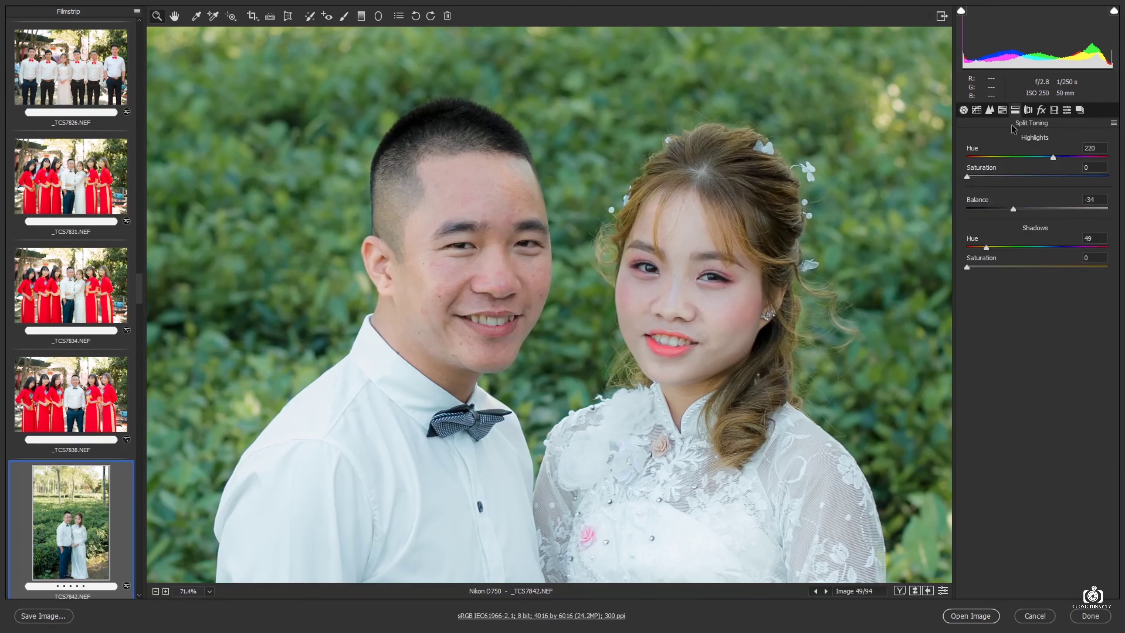
click(1065, 204)
drag(1064, 204, 1050, 203)
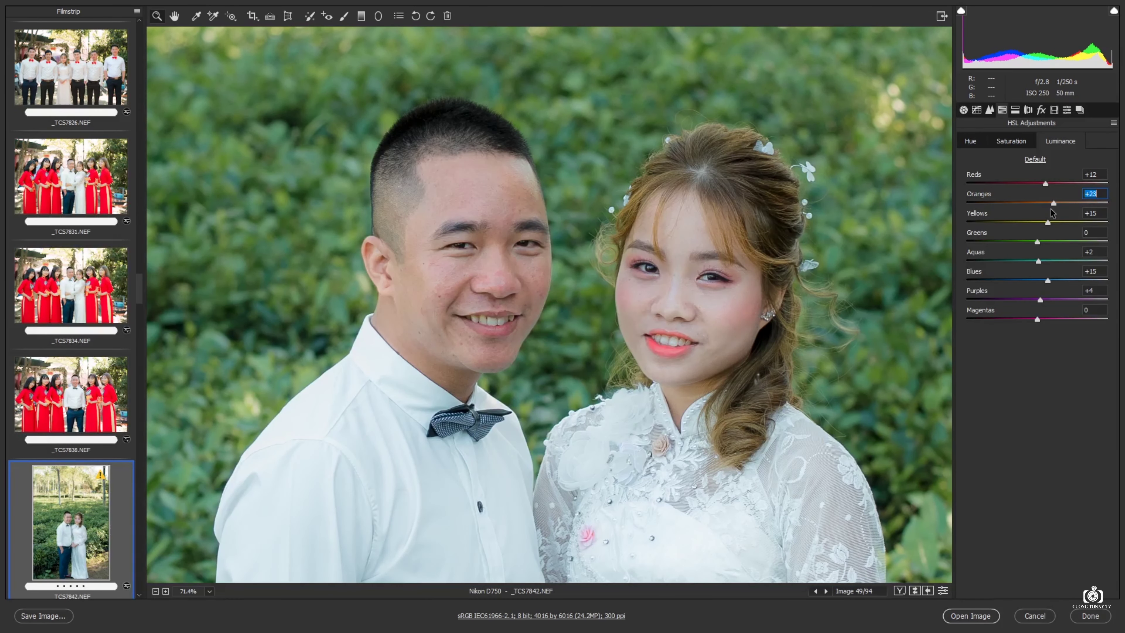
key(ctrl+0)
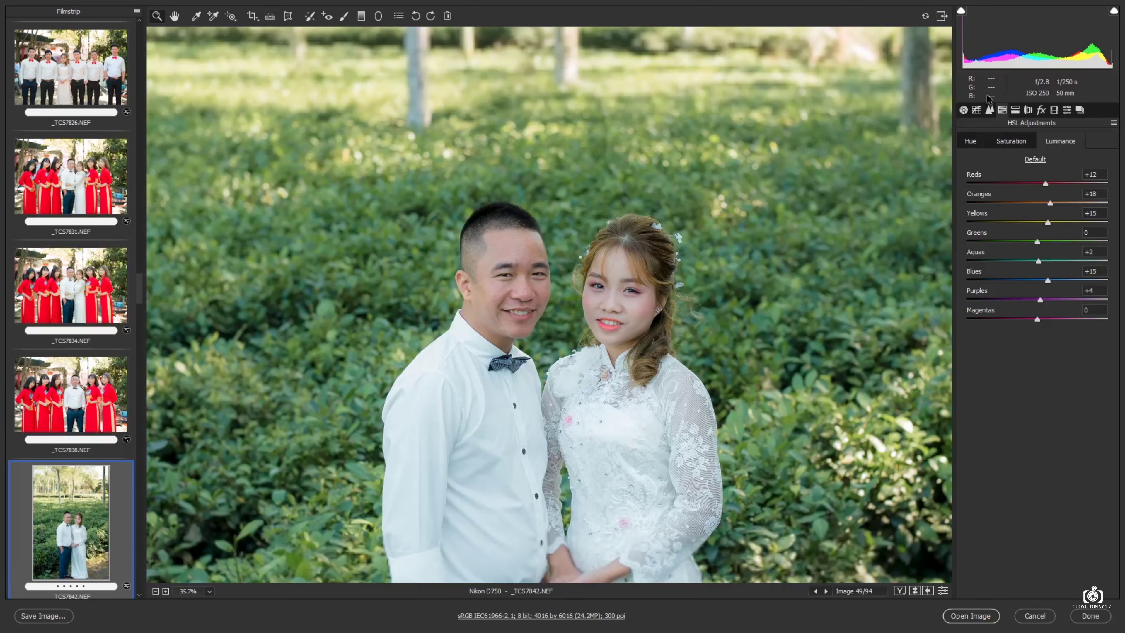
click(963, 109)
Warm the temperature to 7050 and zoom in on the couple
drag(1033, 208, 1037, 208)
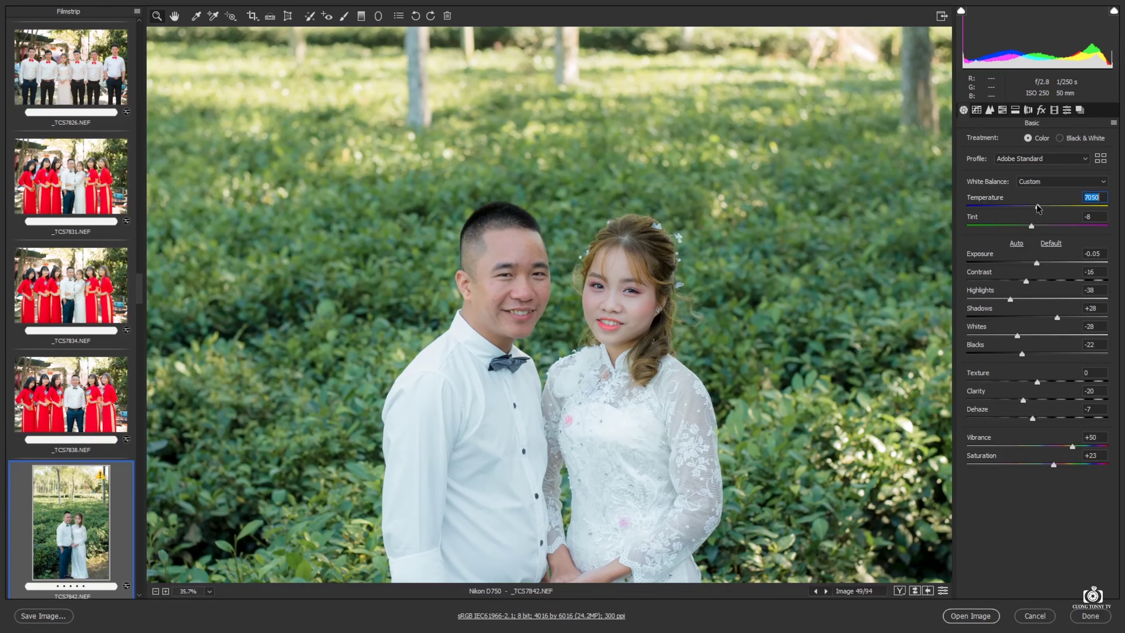
key(ctrl+0)
click(580, 308)
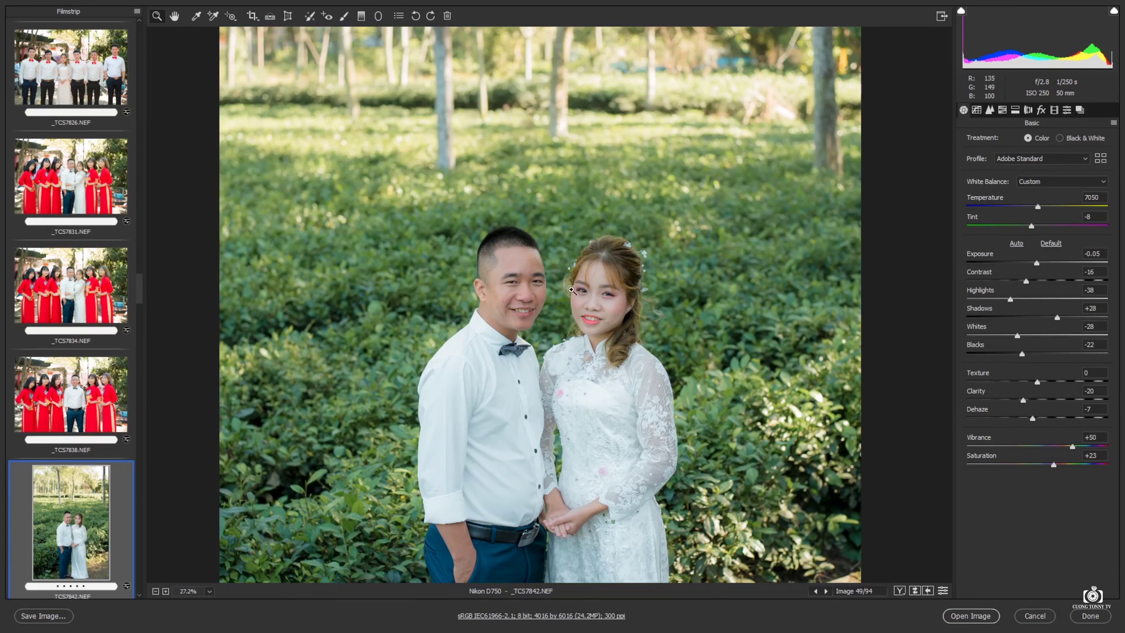
click(574, 292)
Sync these settings to the photos through _TCS7850, then view _TCS7843
scroll(72, 446, down, 1)
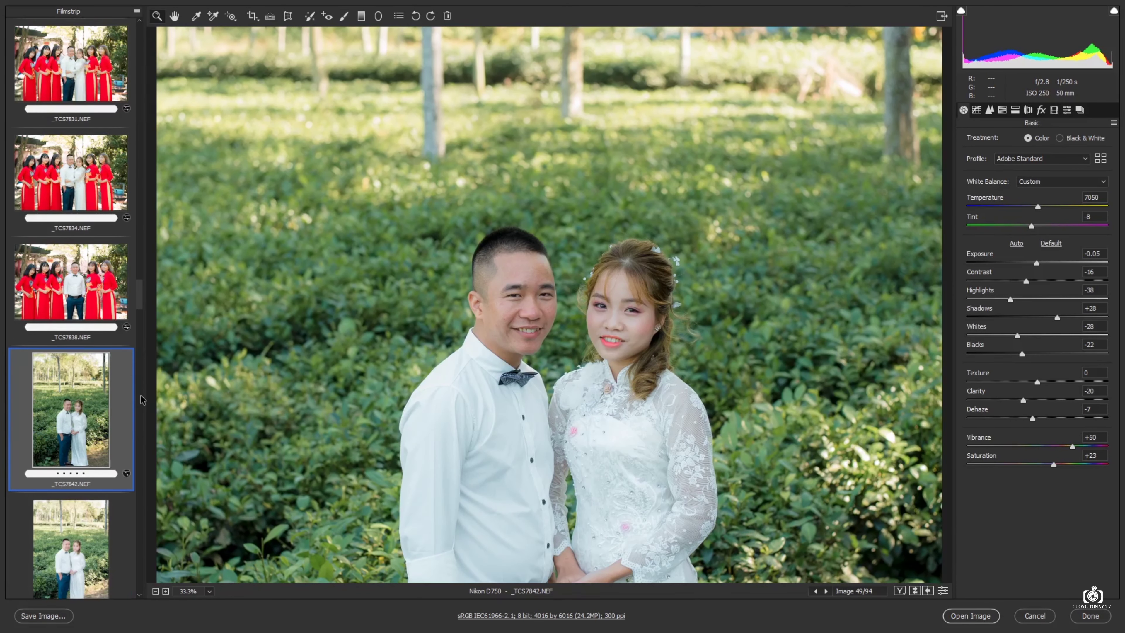
scroll(72, 446, down, 1)
scroll(72, 446, down, 1)
scroll(72, 446, down, 1)
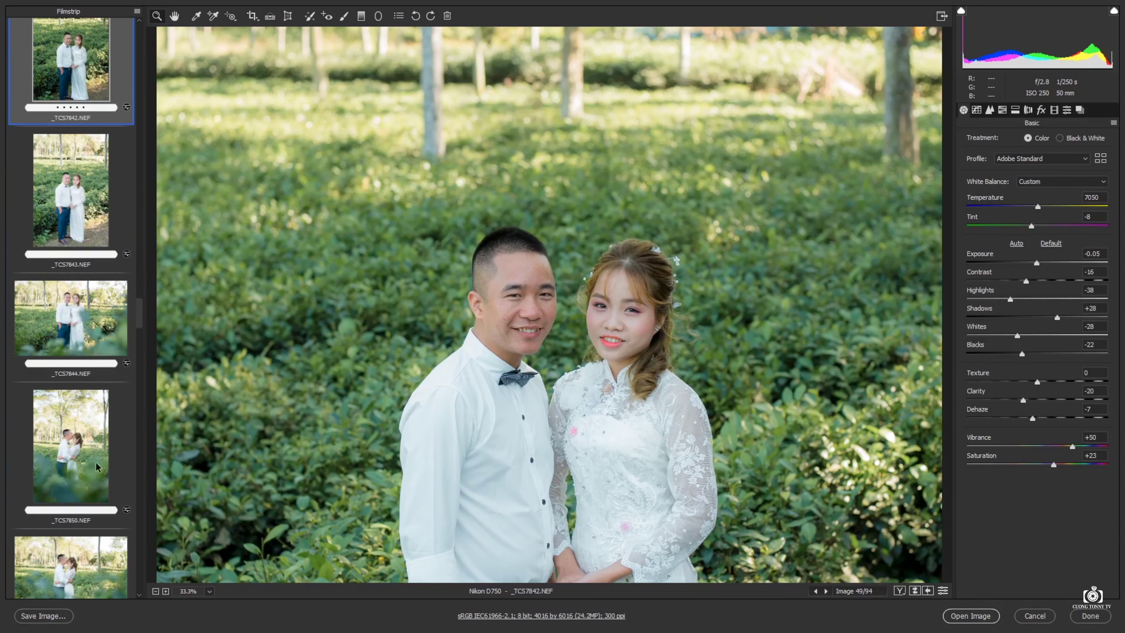
shift+click(73, 446)
key(alt+s)
click(647, 89)
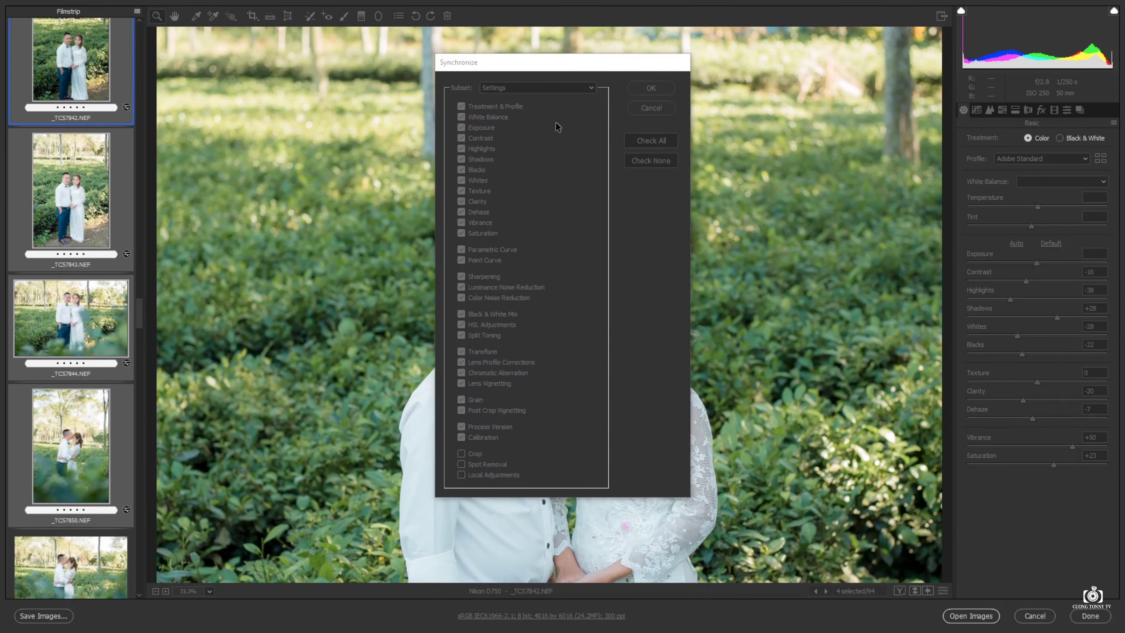
click(81, 217)
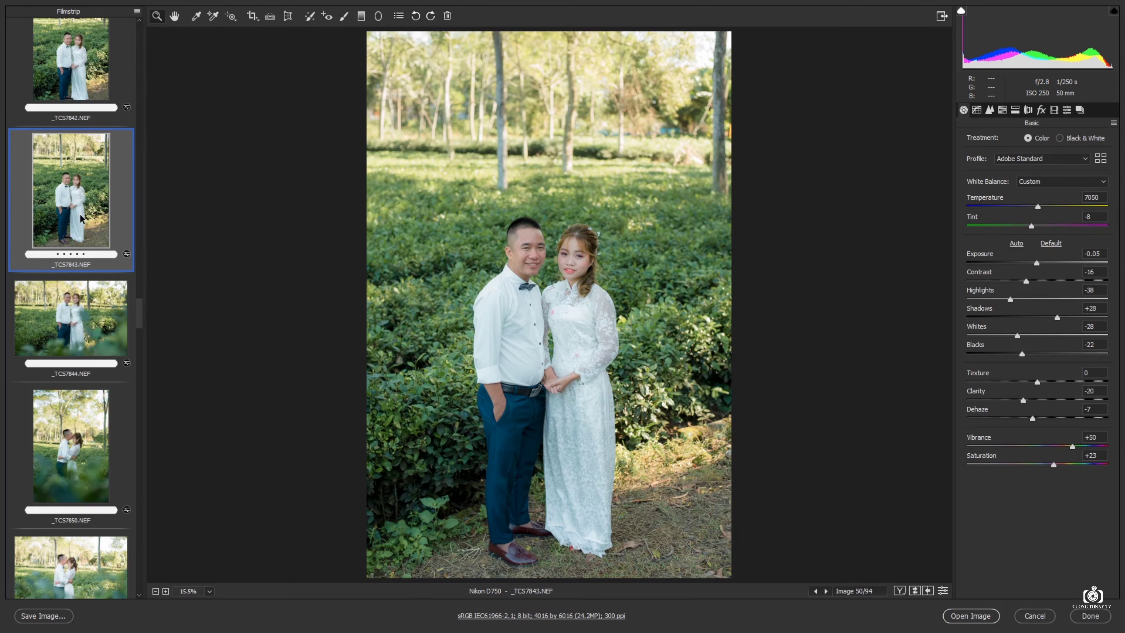
Check the couple's faces, then raise _TCS7844's exposure to +0.25
click(550, 256)
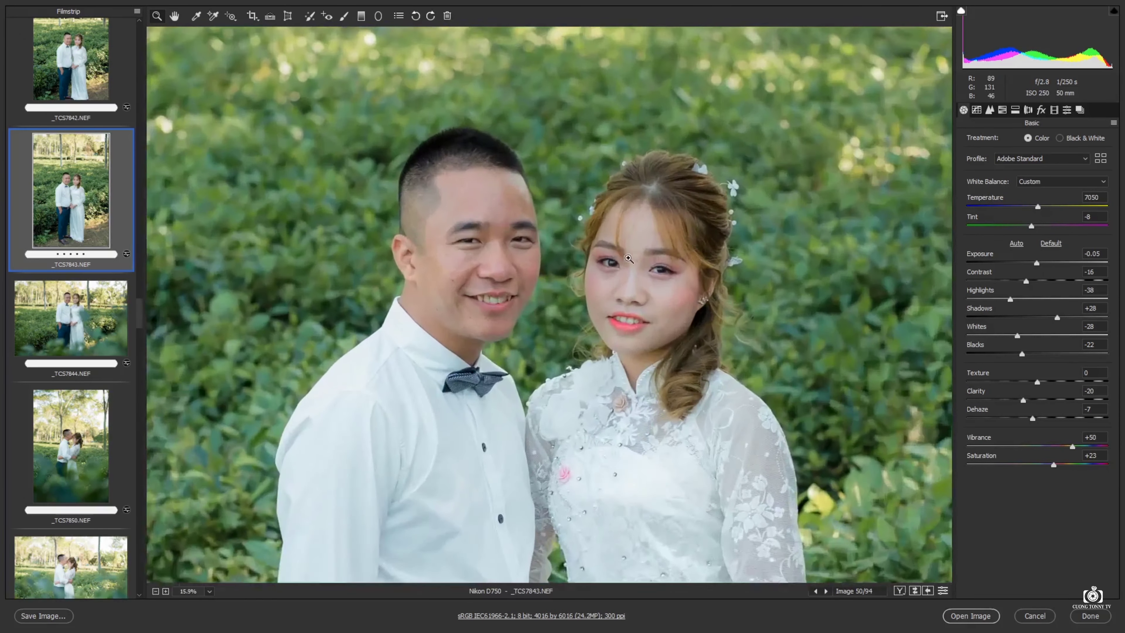
scroll(46, 376, down, 3)
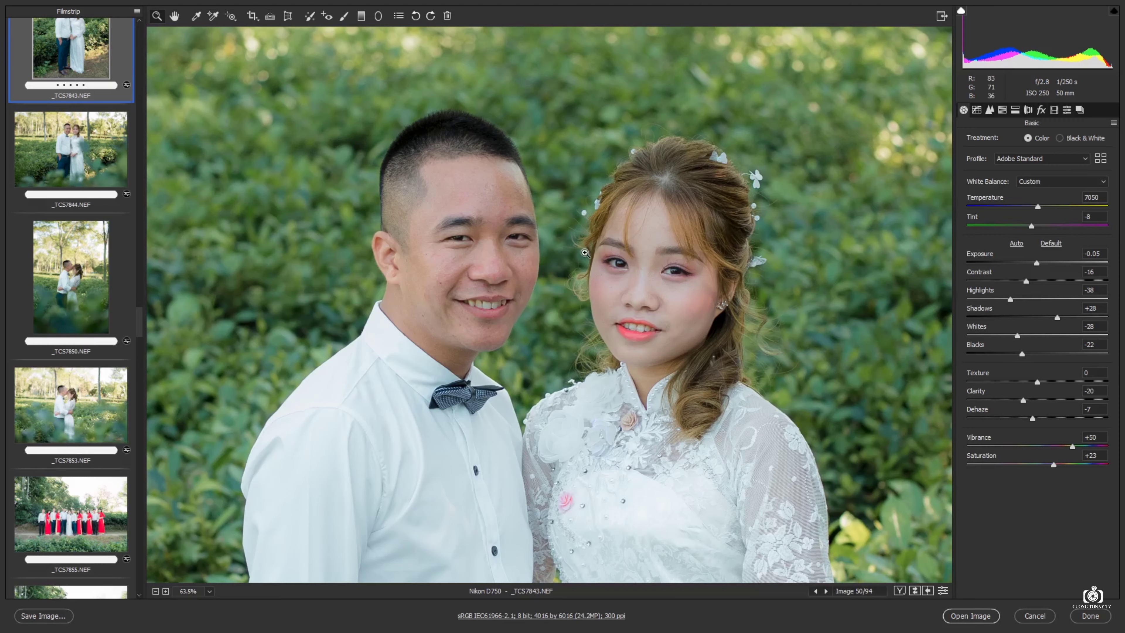
key(ctrl+0)
scroll(83, 390, down, 1)
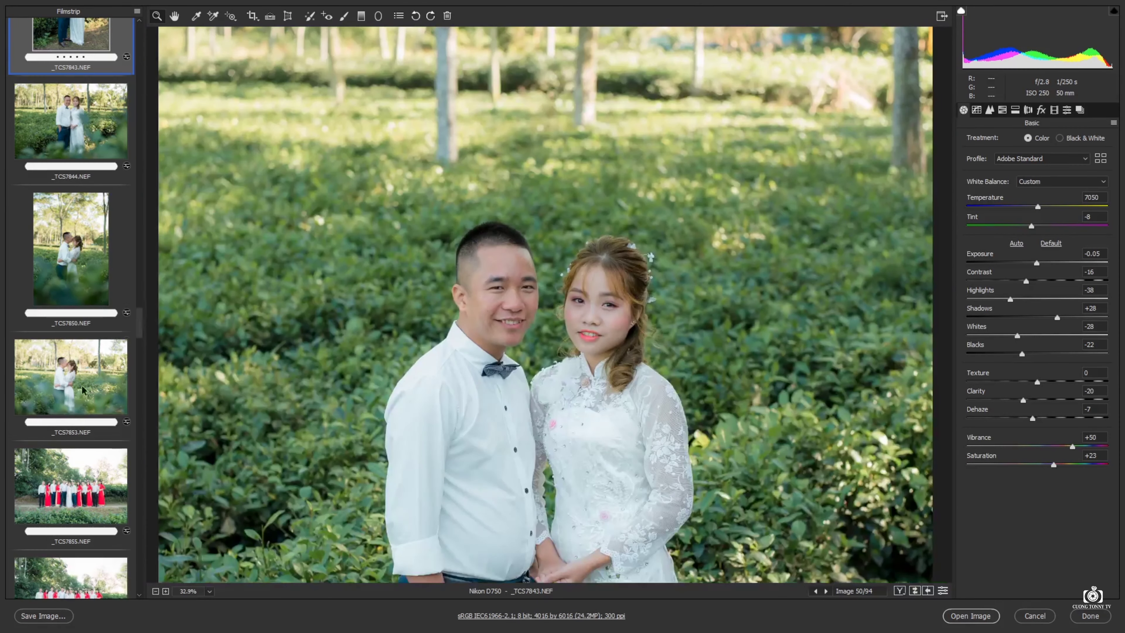
click(87, 128)
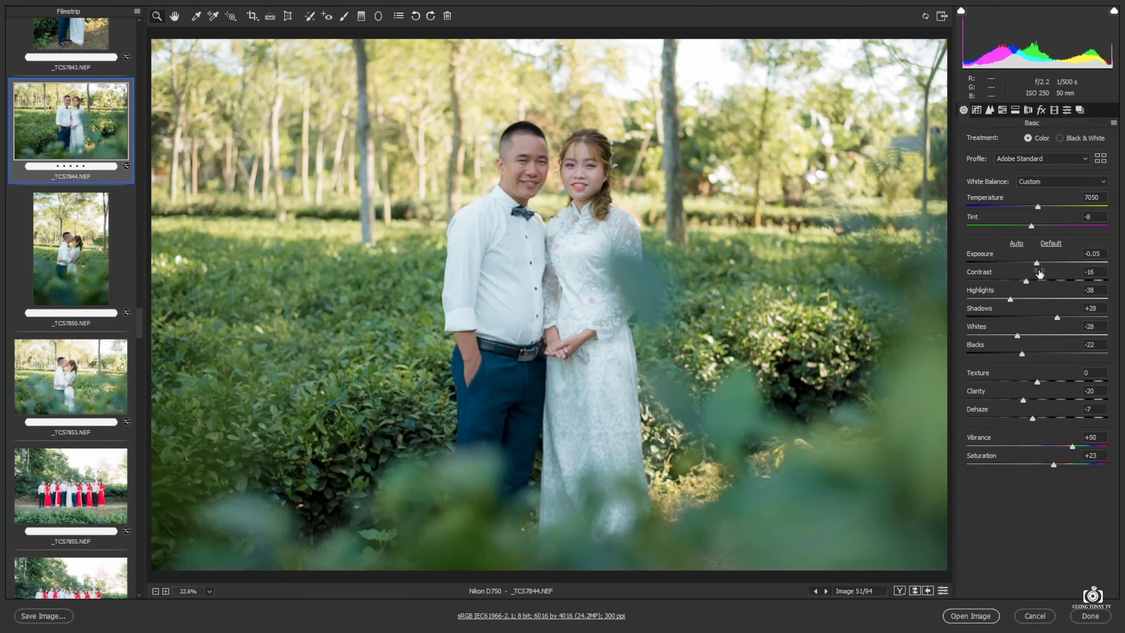
click(1039, 264)
Sync the settings to _TCS7850 and _TCS7853, then view _TCS7850
scroll(71, 266, down, 1)
scroll(71, 266, down, 2)
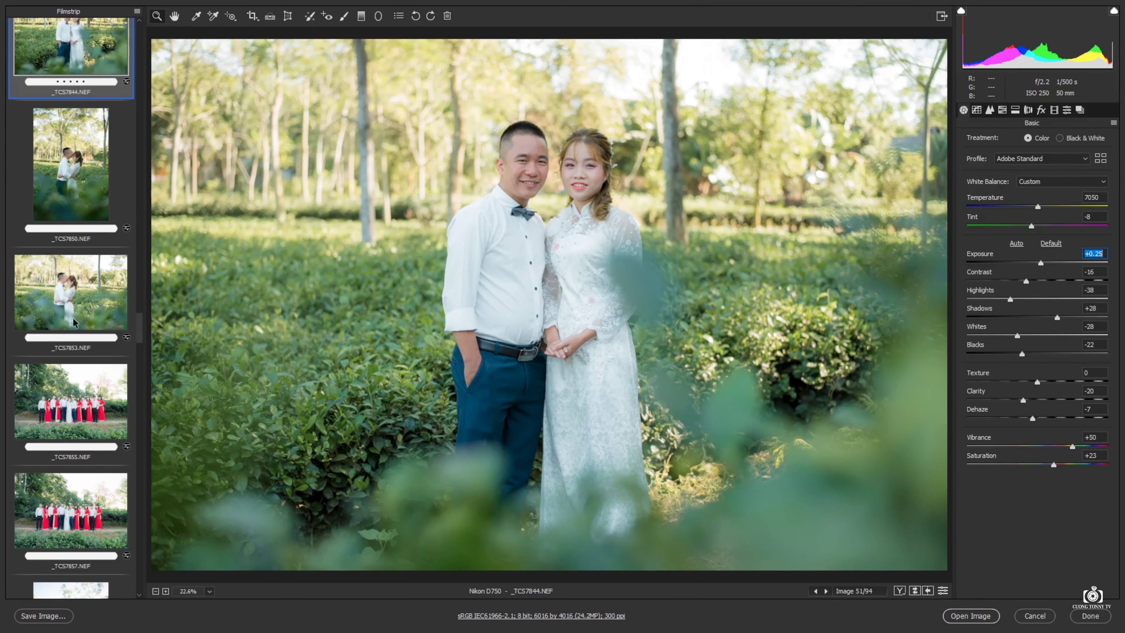
shift+click(71, 293)
key(alt+s)
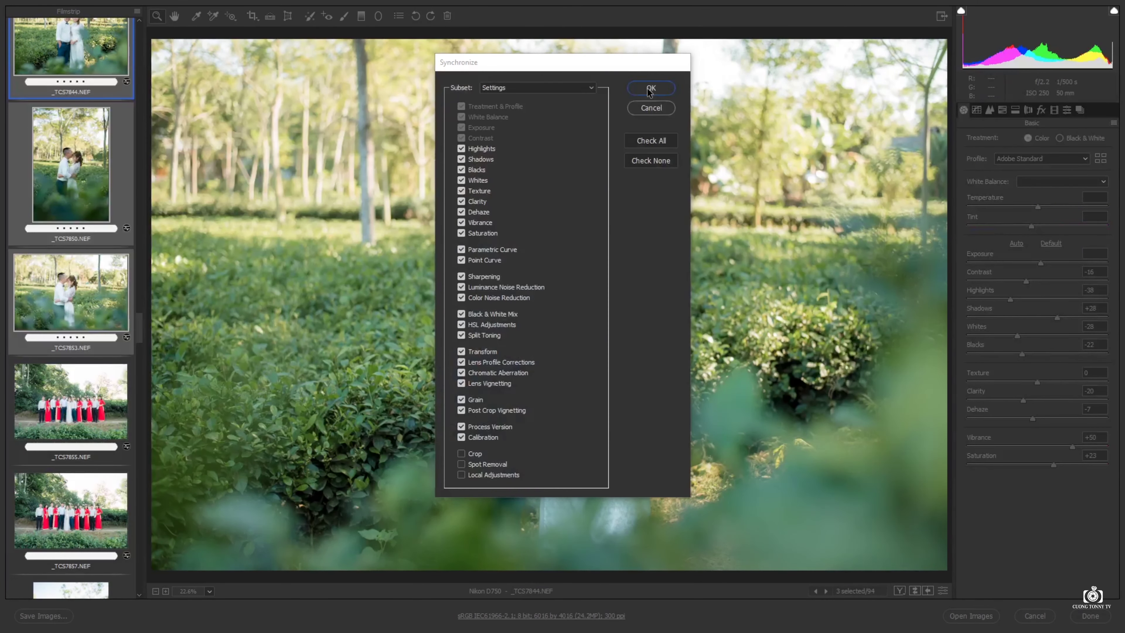
click(647, 87)
click(72, 173)
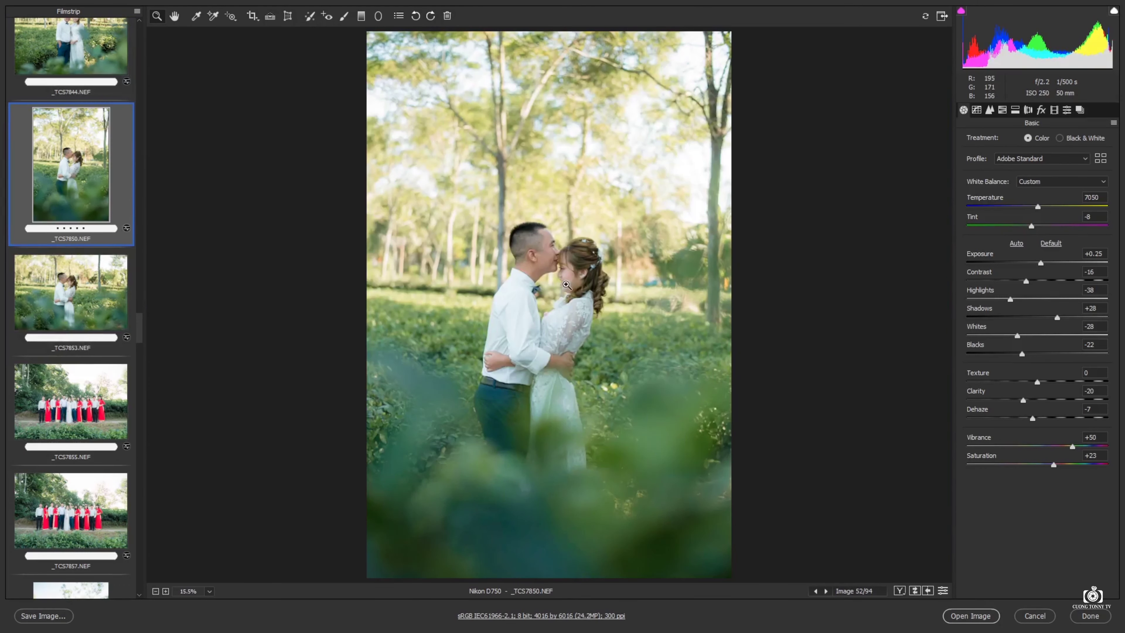
Set group photo _TCS7855 to exposure +0.10 and contrast 0
click(95, 304)
scroll(91, 296, down, 2)
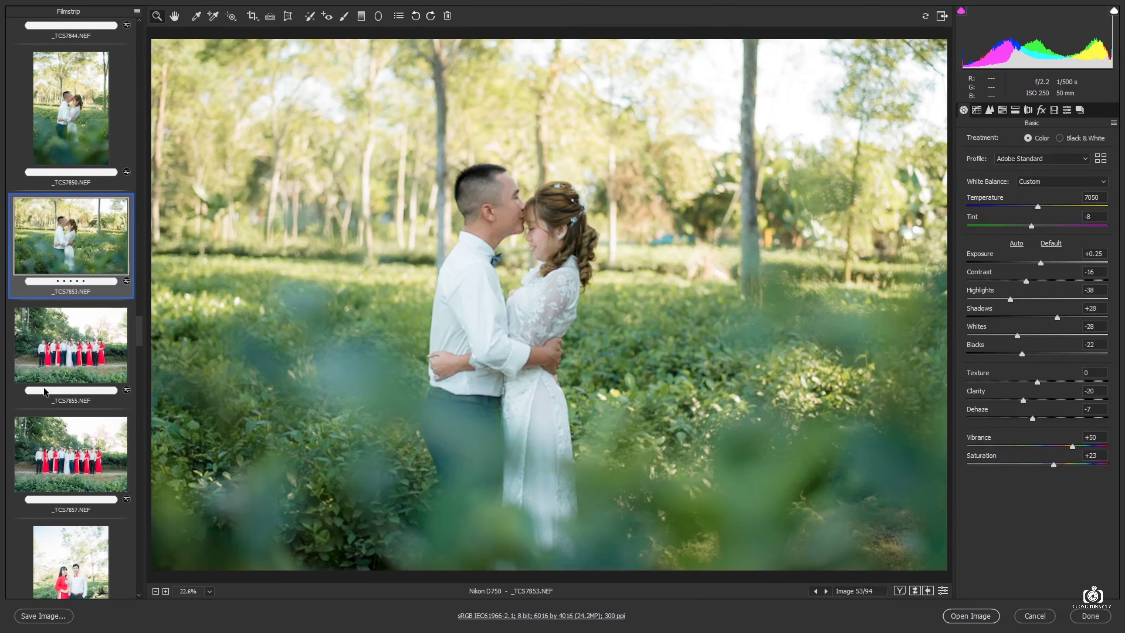
scroll(90, 297, down, 3)
click(90, 296)
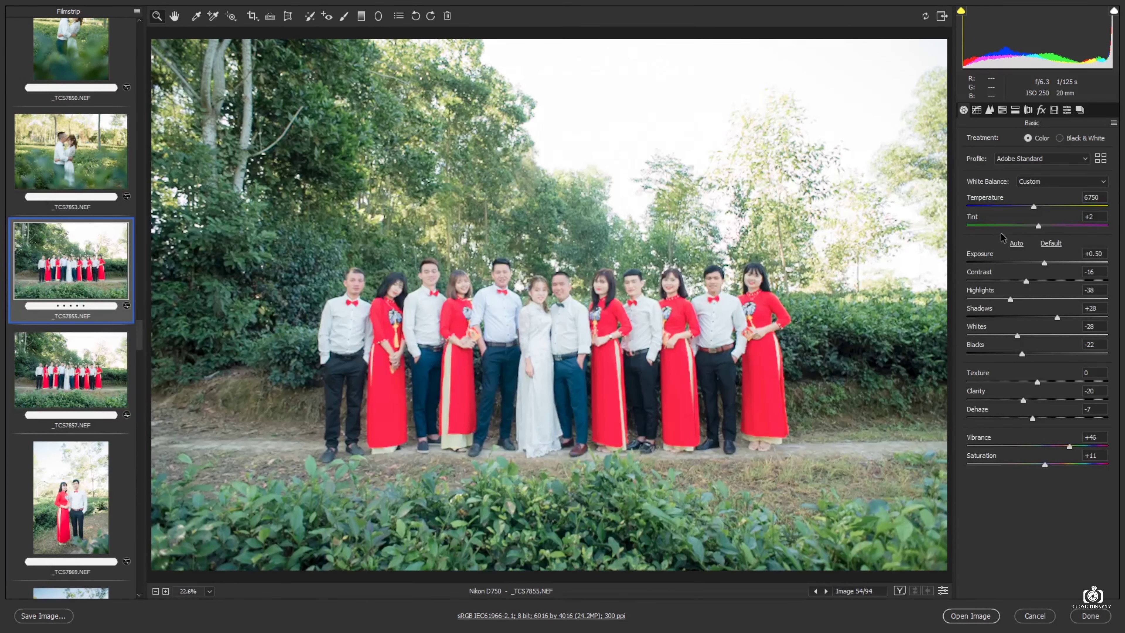
drag(1043, 263, 1038, 263)
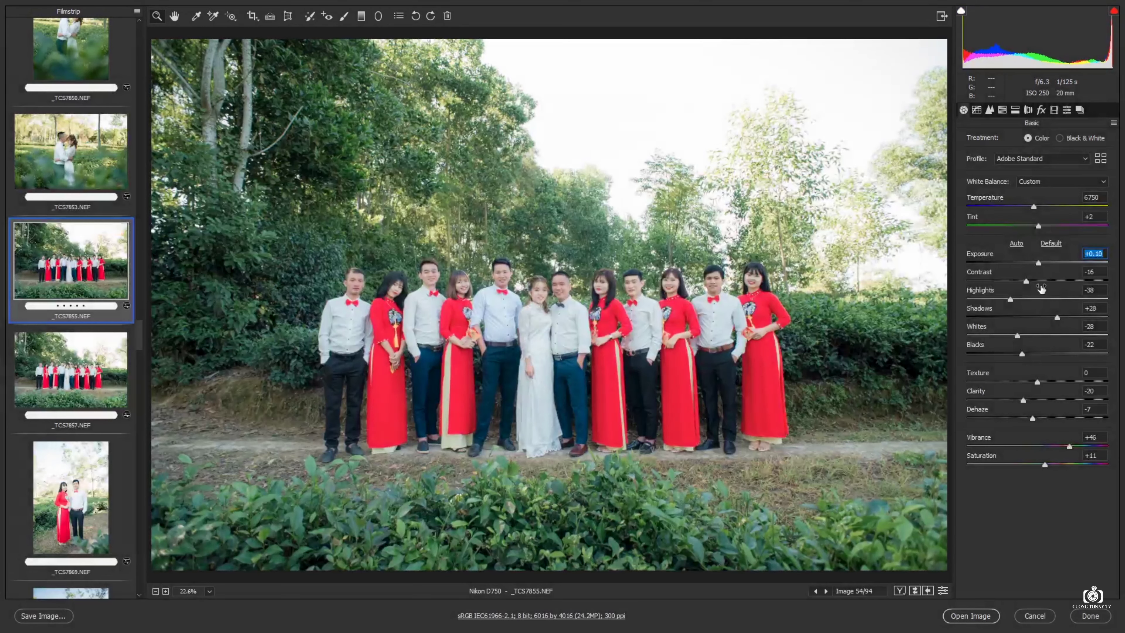
double_click(1027, 277)
Sync _TCS7855's settings to _TCS7857 and _TCS7869
scroll(76, 333, down, 1)
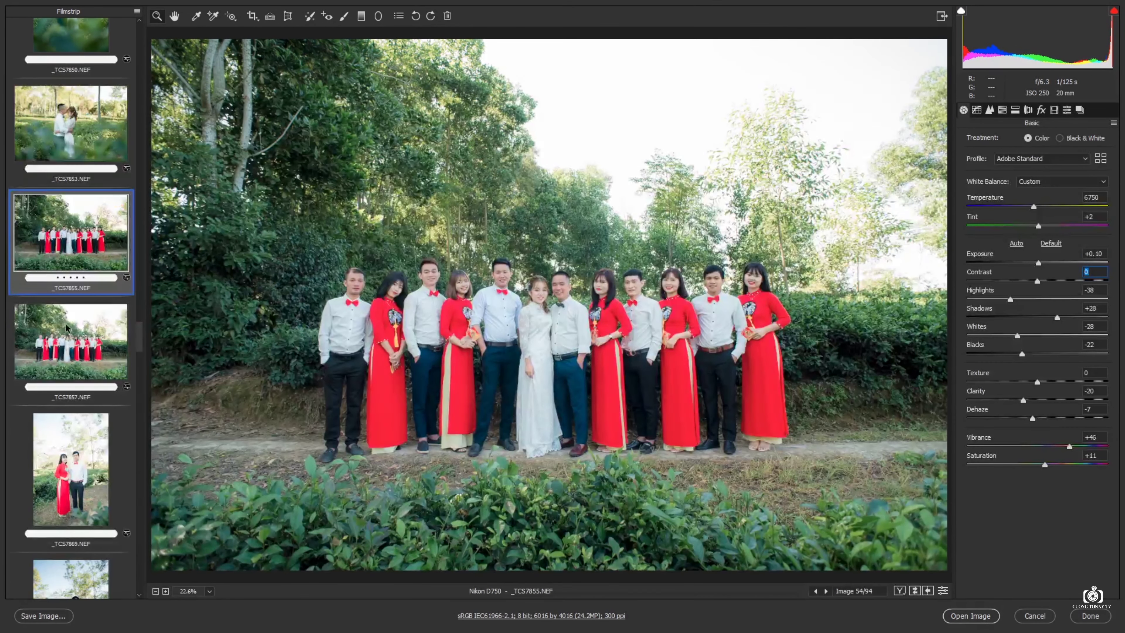
scroll(76, 333, down, 1)
shift+click(70, 368)
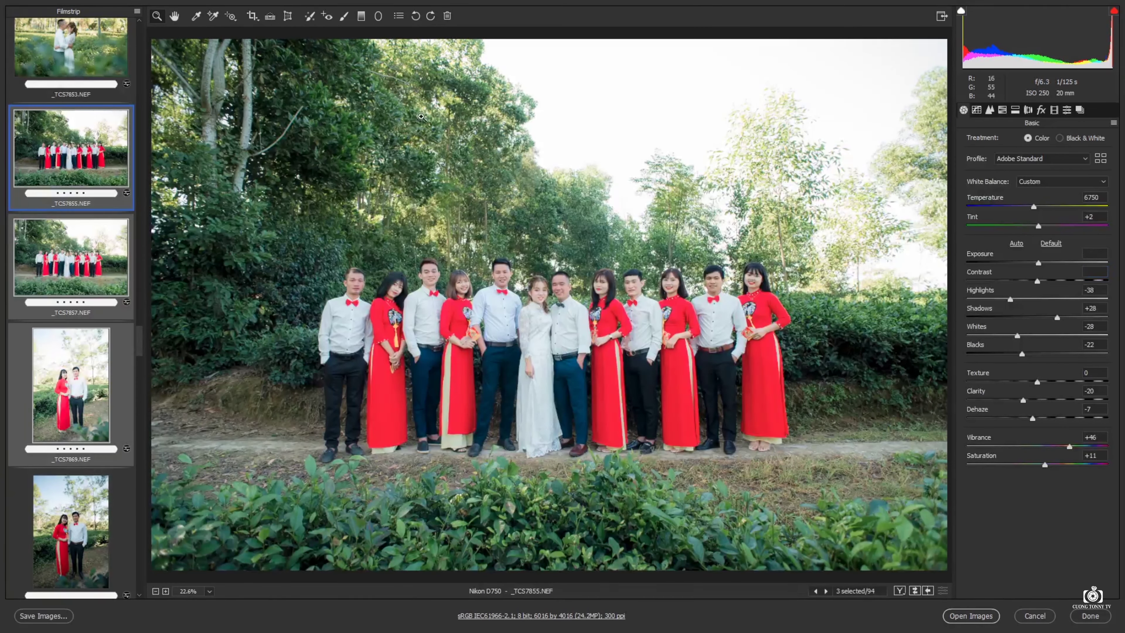
key(alt+s)
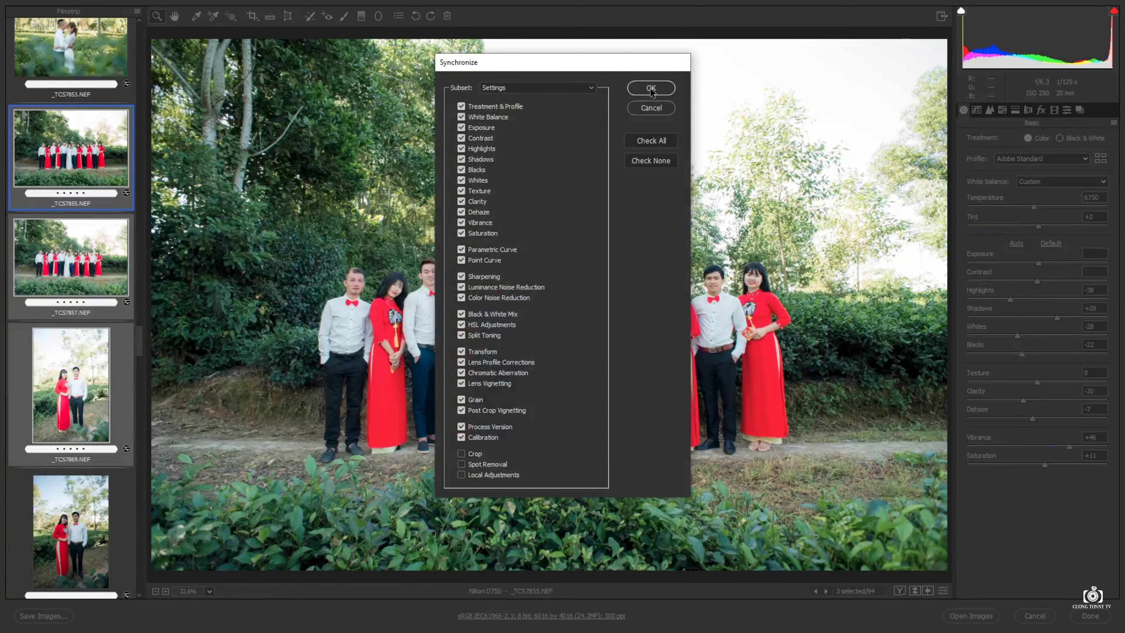
click(651, 88)
Raise _TCS7872's exposure to +1.10, then move on to _TCS7873
click(84, 389)
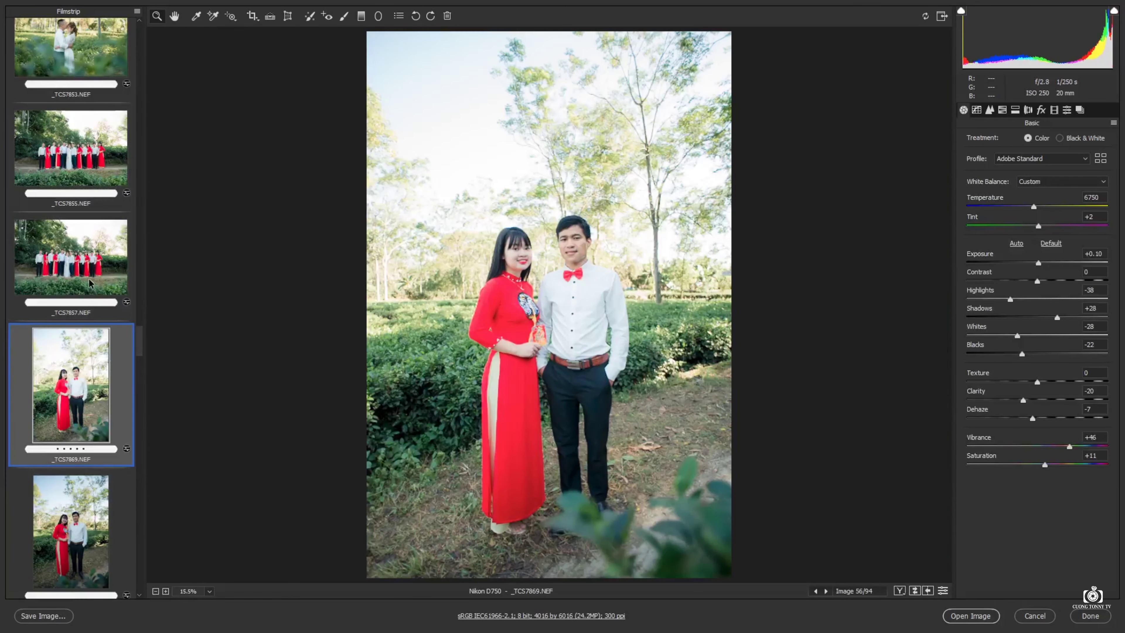
scroll(90, 282, down, 1)
scroll(80, 406, down, 4)
click(74, 288)
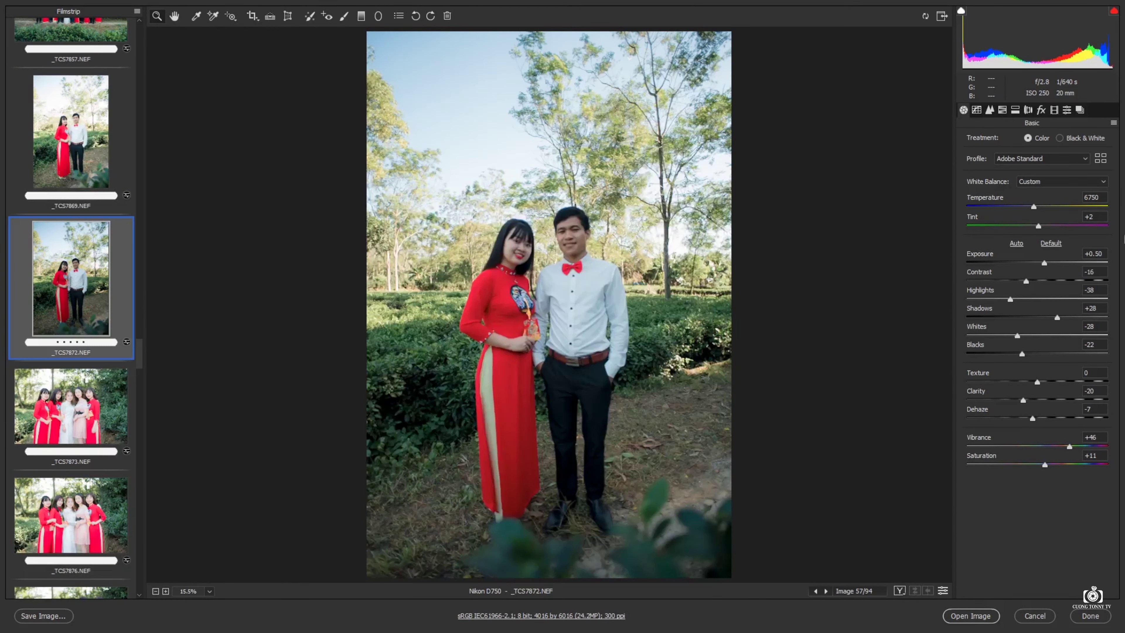
drag(1045, 263, 1053, 262)
scroll(71, 284, down, 2)
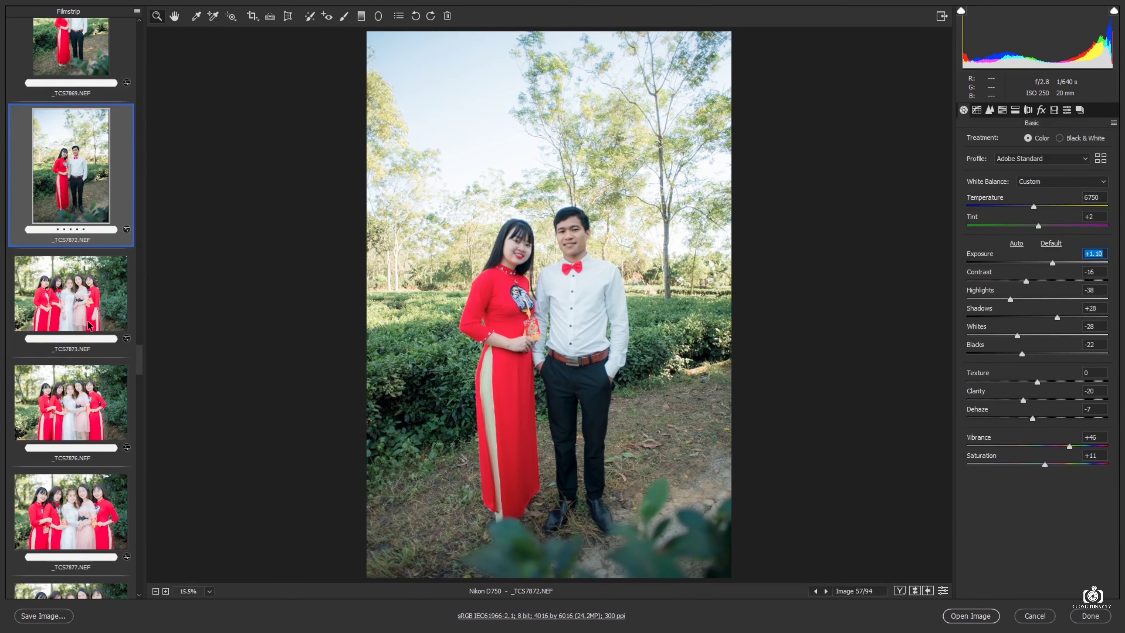
scroll(81, 217, down, 2)
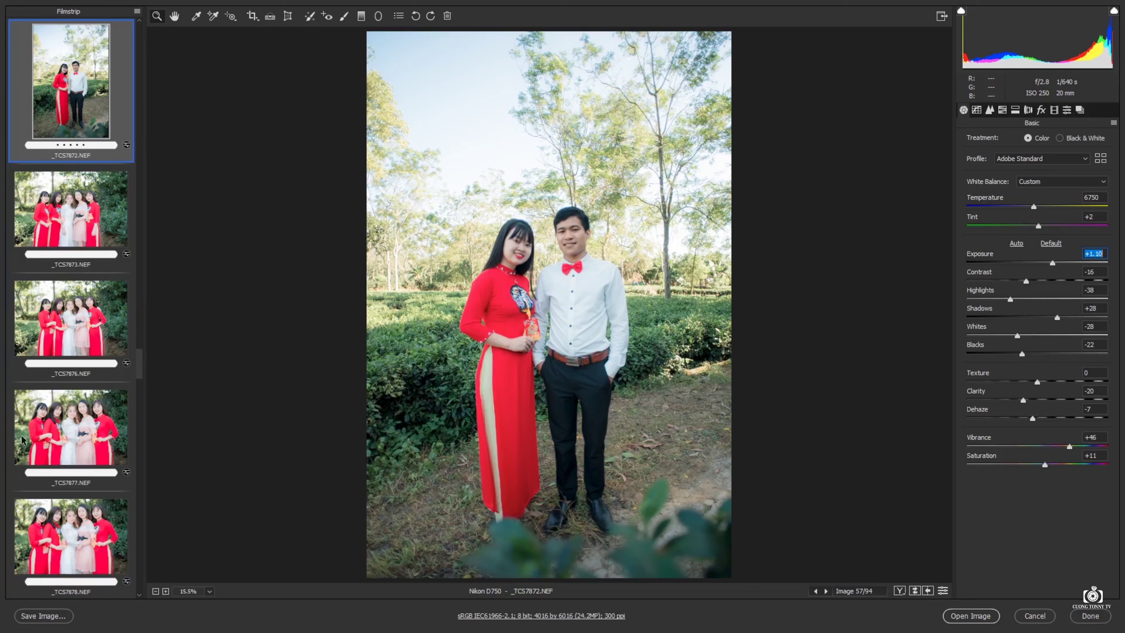
click(81, 217)
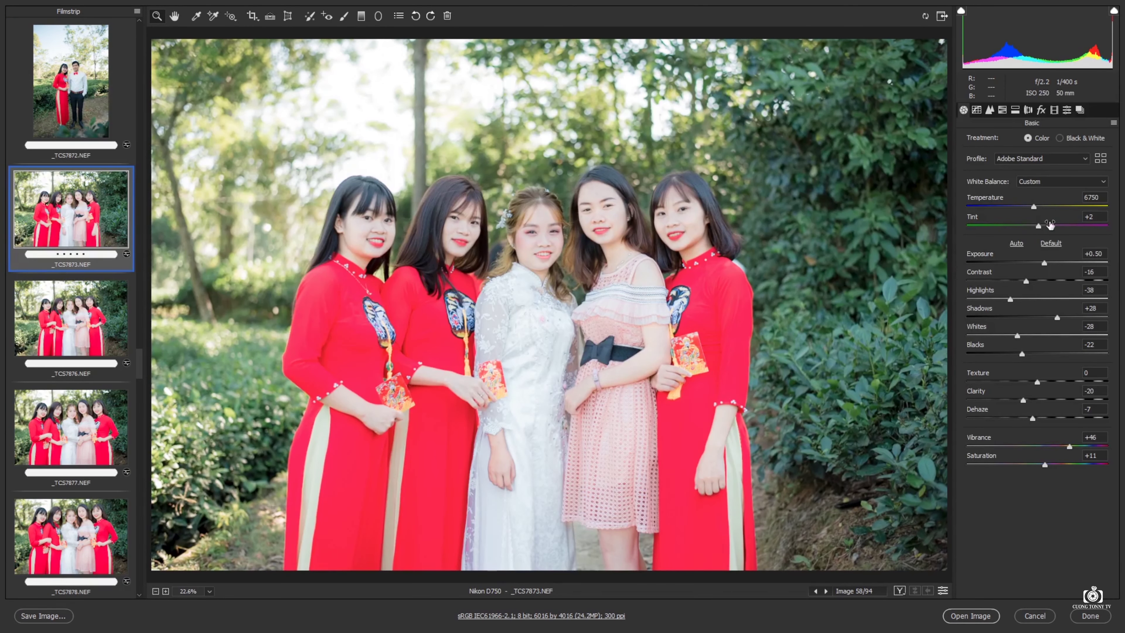
Darken _TCS7873 to -0.05 exposure and inspect the bride's skin
drag(1043, 262, 1037, 263)
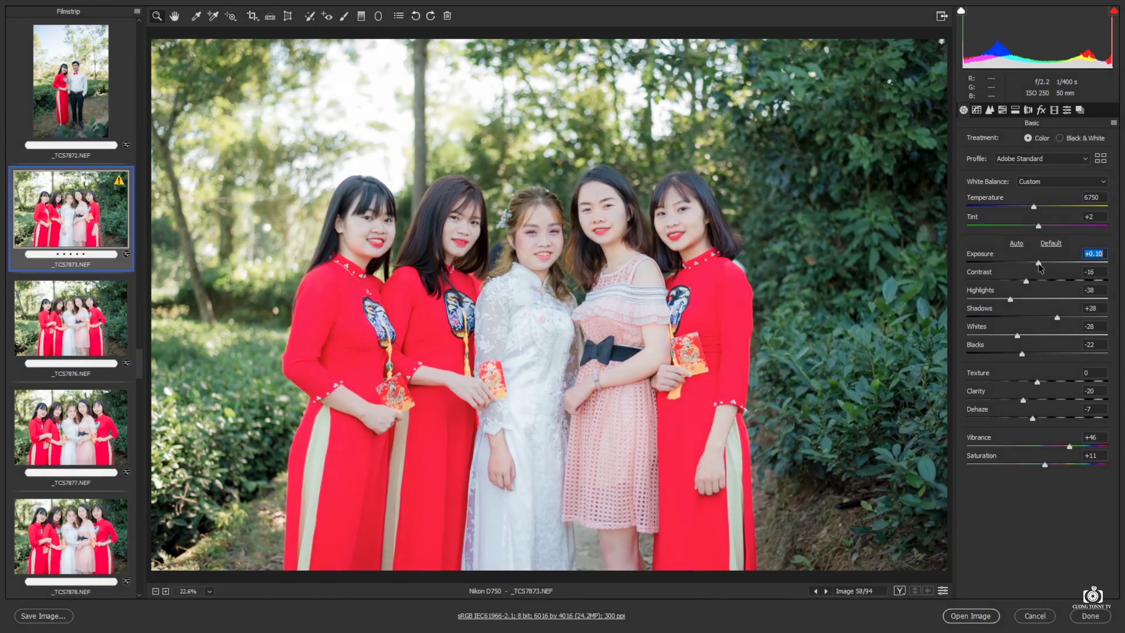
drag(541, 238, 478, 241)
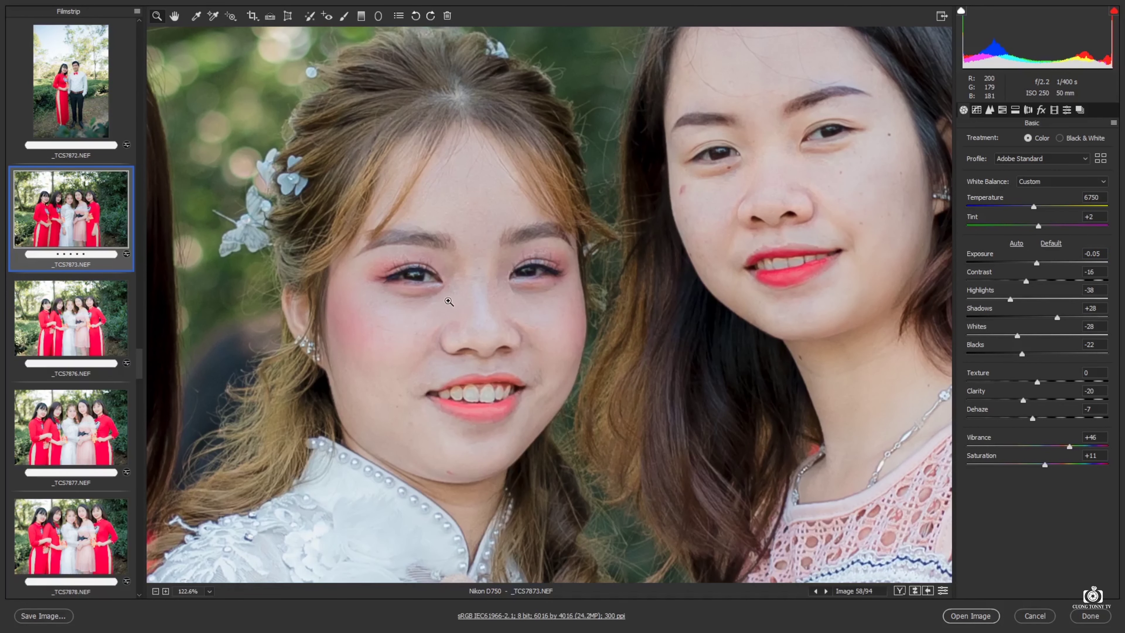
drag(449, 301, 436, 301)
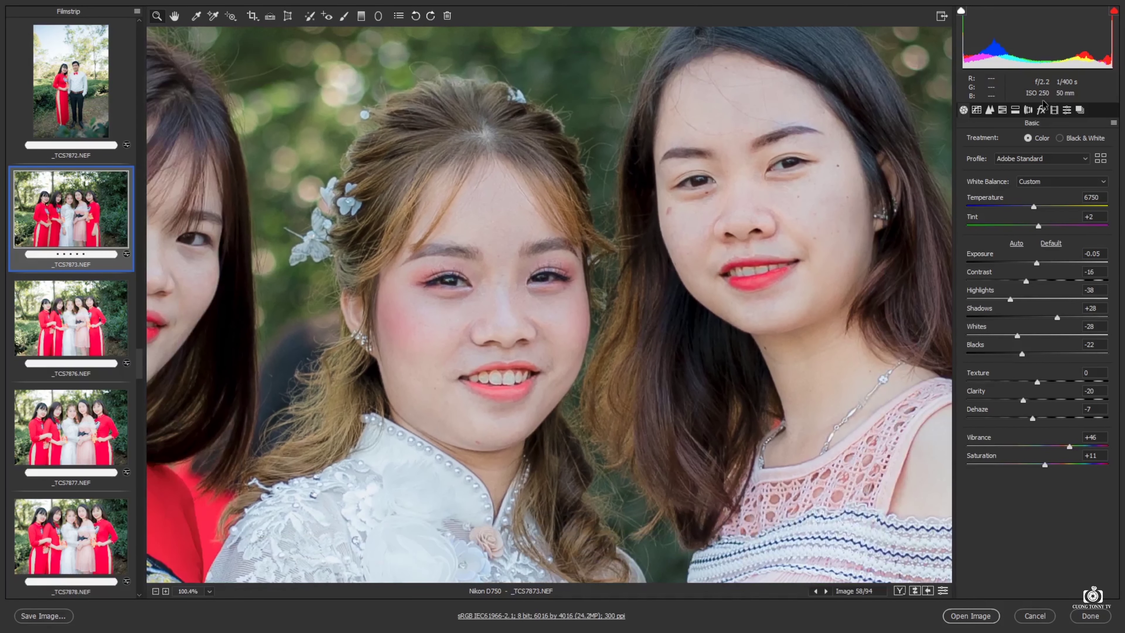
Reduce the orange HSL luminance from +52 to +25
click(1002, 110)
click(1002, 110)
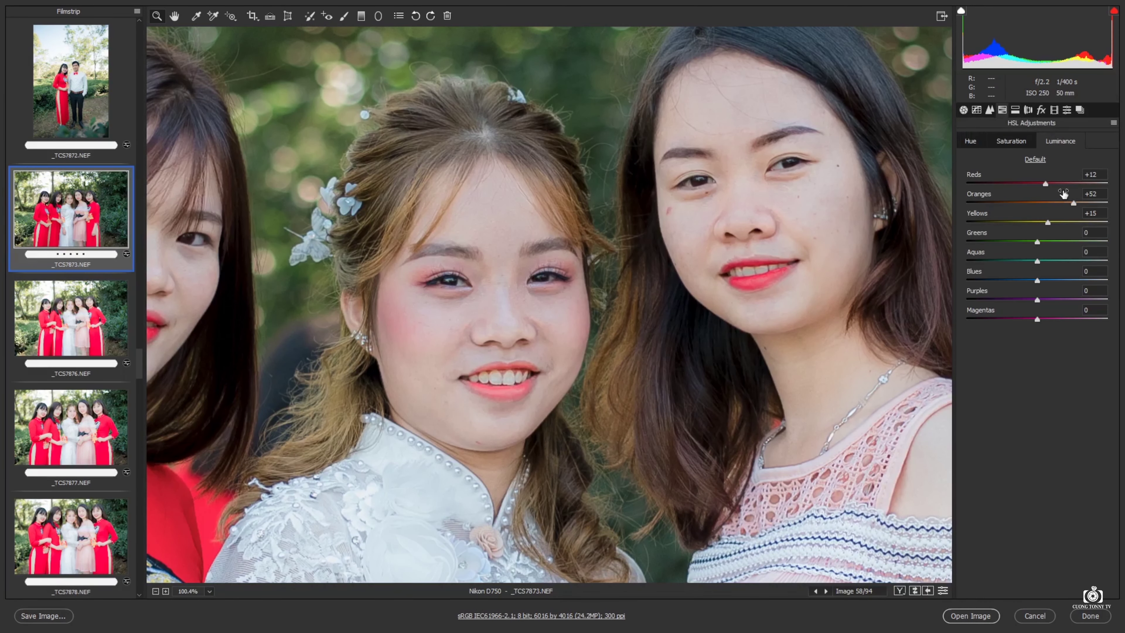
drag(1073, 202, 1054, 202)
mouse_move(527, 306)
mouse_down()
mouse_move(421, 302)
mouse_move(431, 317)
mouse_up()
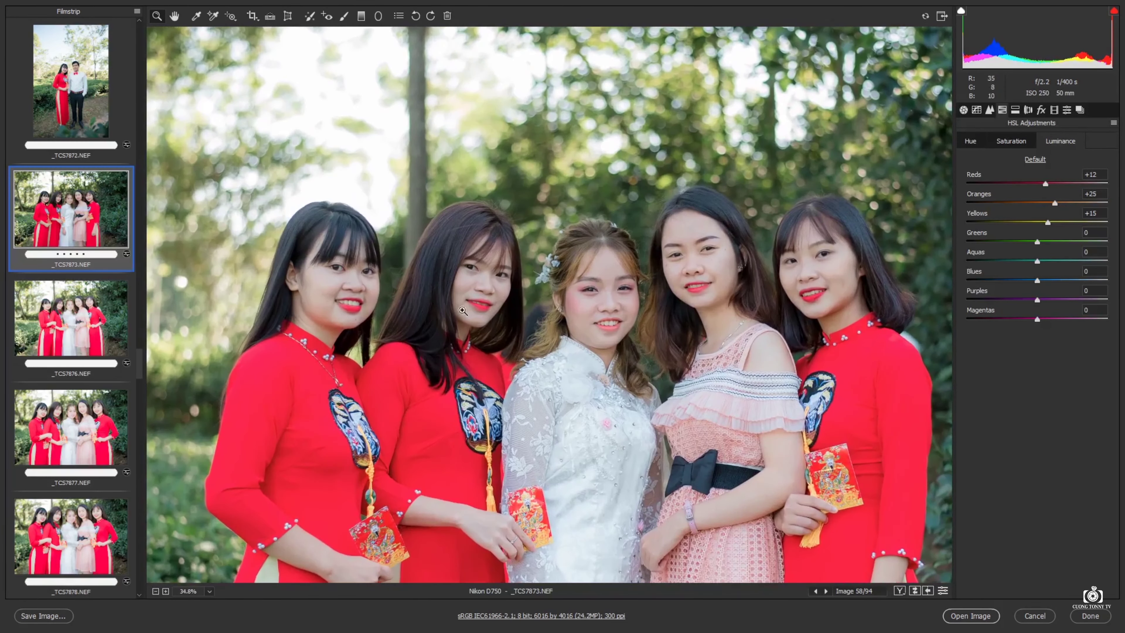
drag(569, 313, 595, 311)
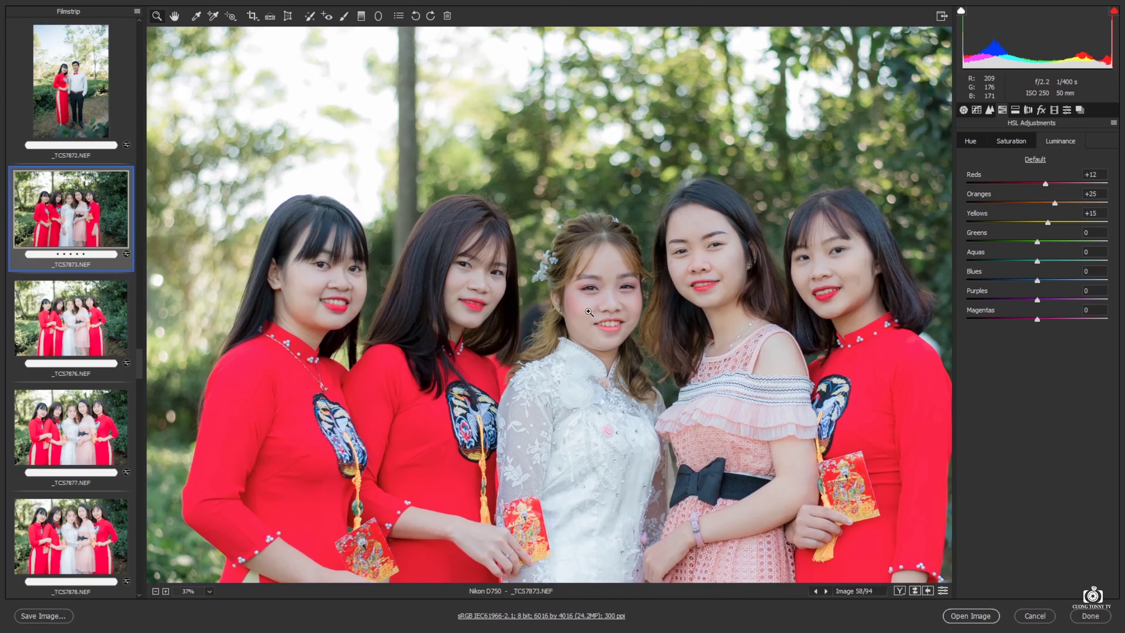
Sync these settings to the following group shots through _TCS7879, then view _TCS7878
scroll(86, 456, down, 2)
scroll(86, 456, down, 3)
scroll(86, 456, down, 3)
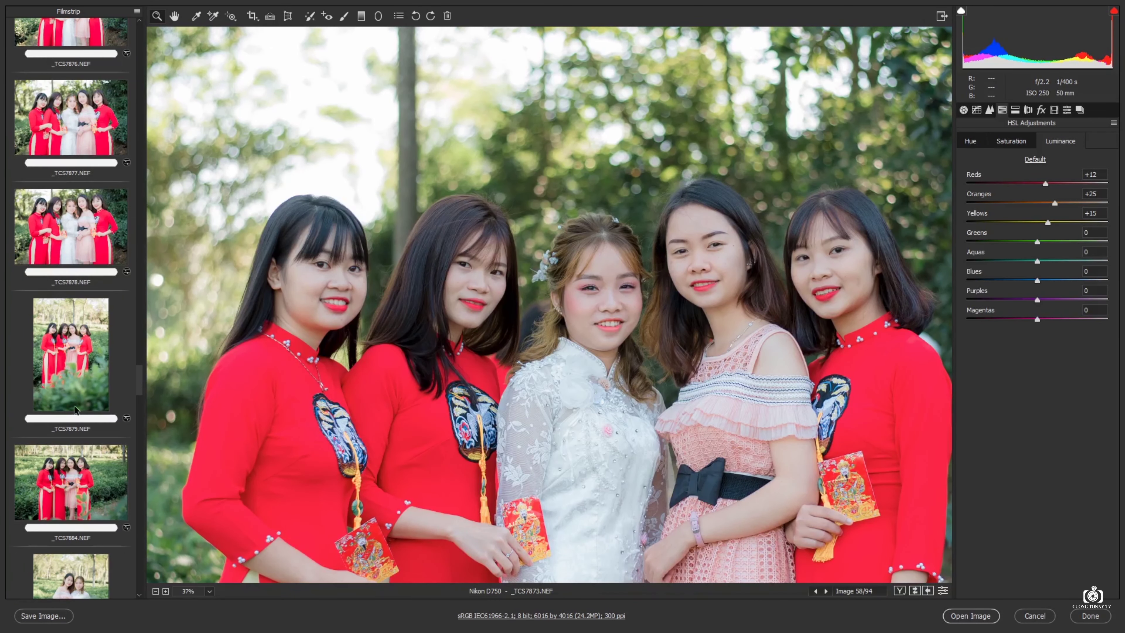
scroll(86, 458, down, 2)
scroll(86, 458, down, 1)
scroll(73, 467, down, 2)
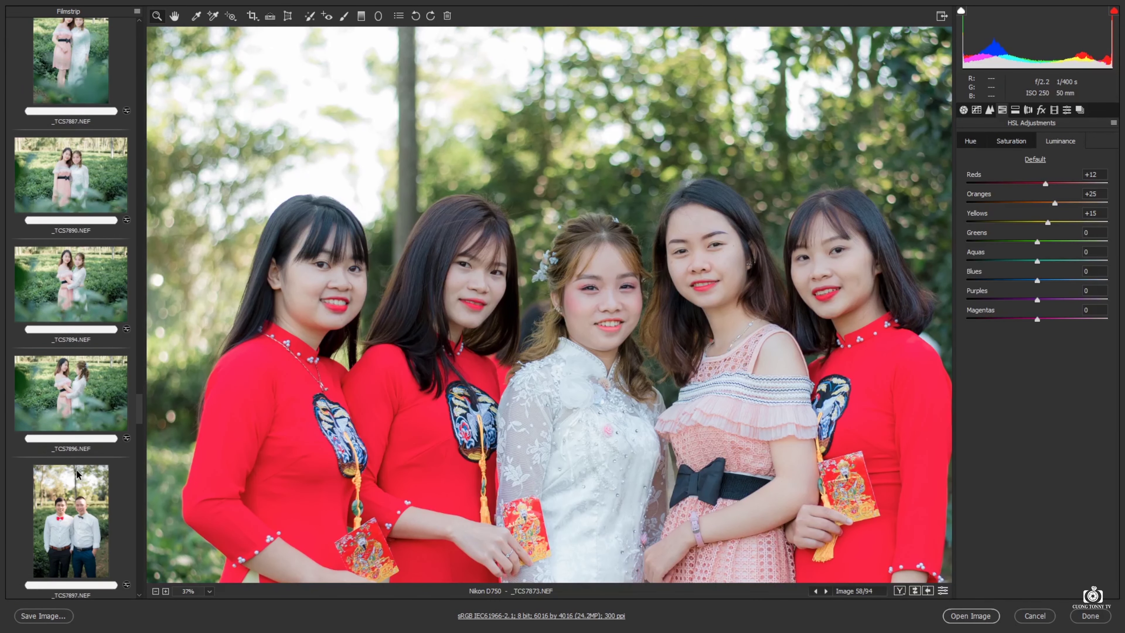
shift+click(81, 473)
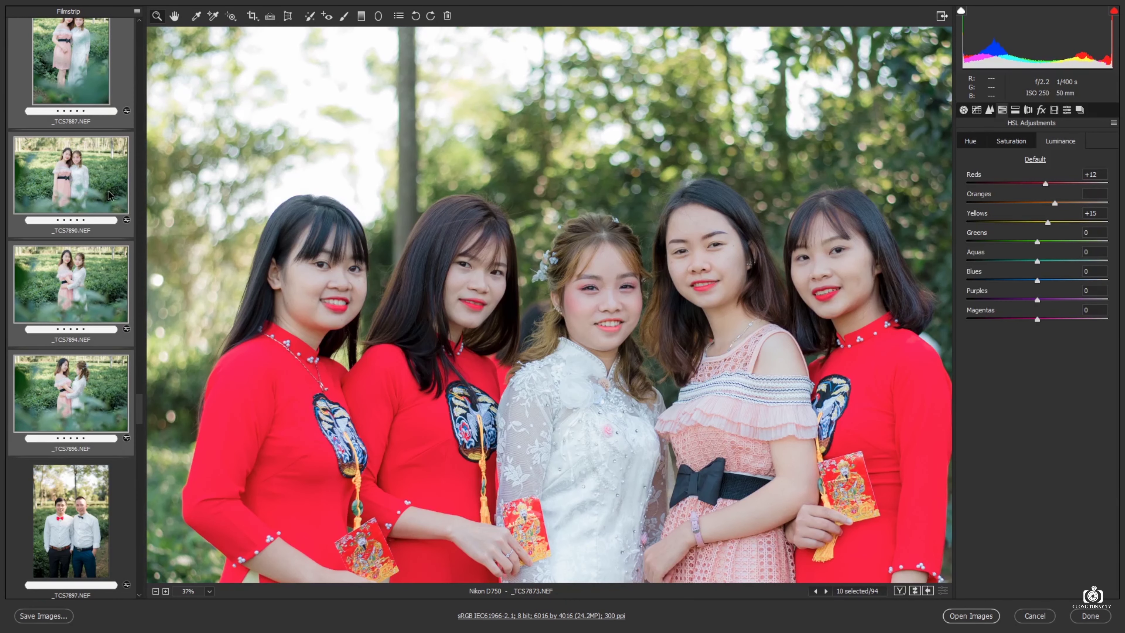
scroll(102, 181, up, 3)
scroll(92, 167, up, 1)
shift+click(75, 170)
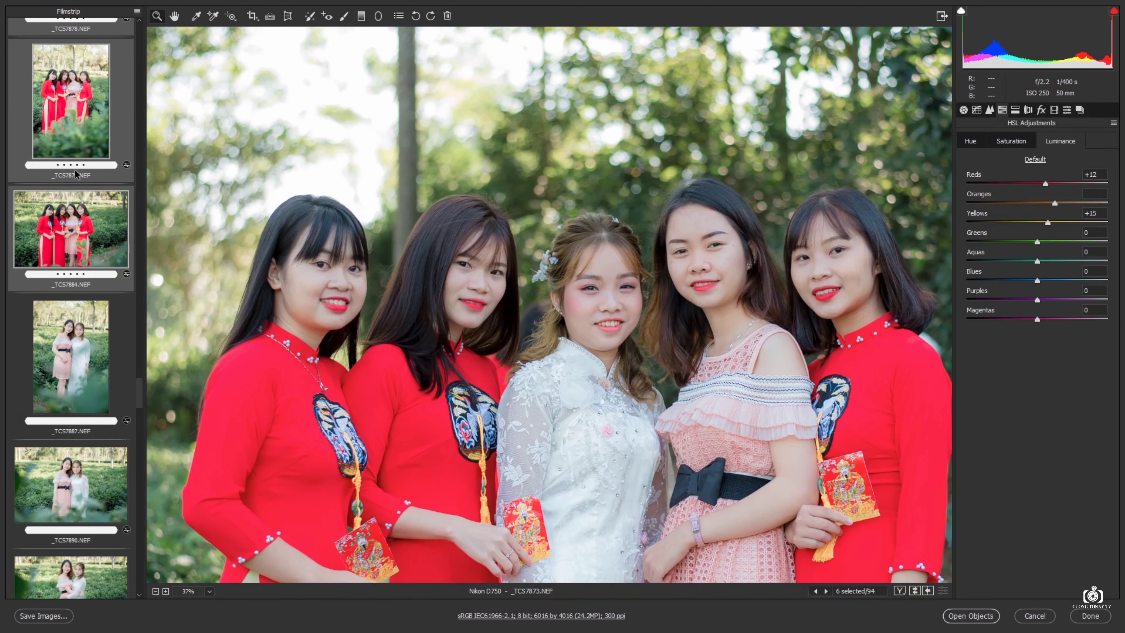
key(alt+s)
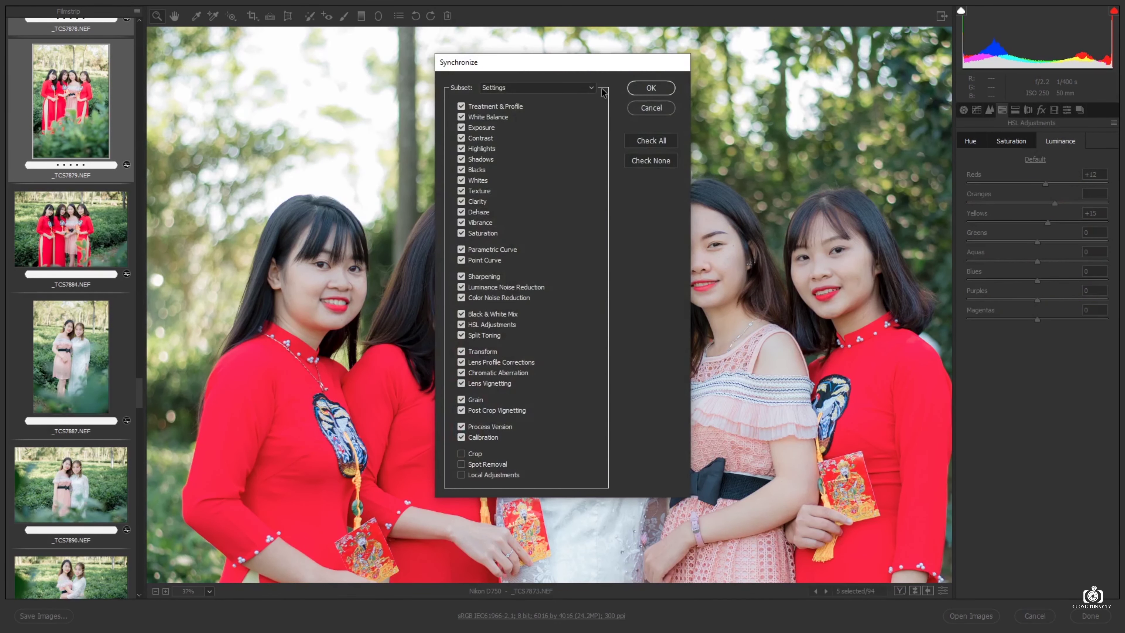
key(Return)
scroll(75, 146, up, 2)
scroll(66, 164, up, 2)
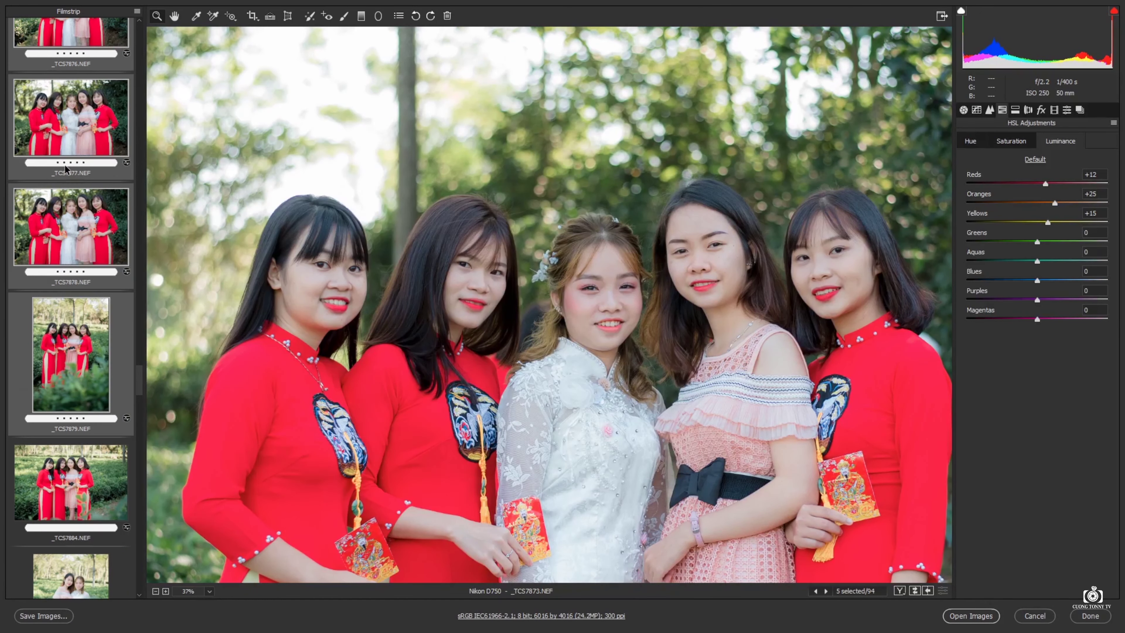
click(93, 236)
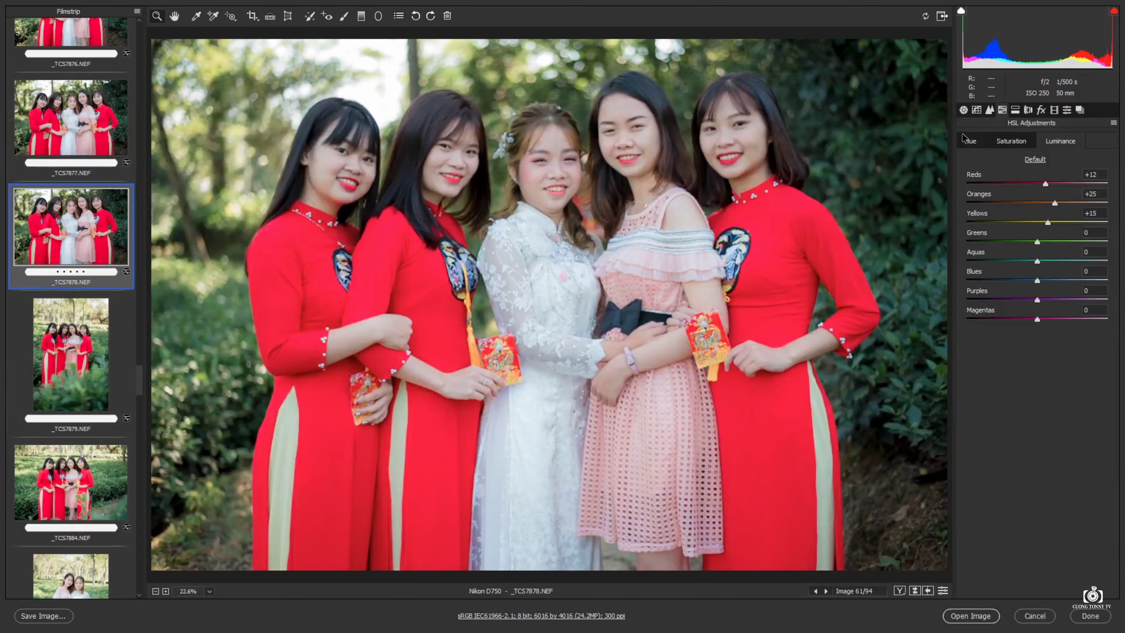
Raise _TCS7878's exposure to +0.20 and sync it across _TCS7873 through _TCS7878
click(963, 109)
drag(1037, 263, 1040, 264)
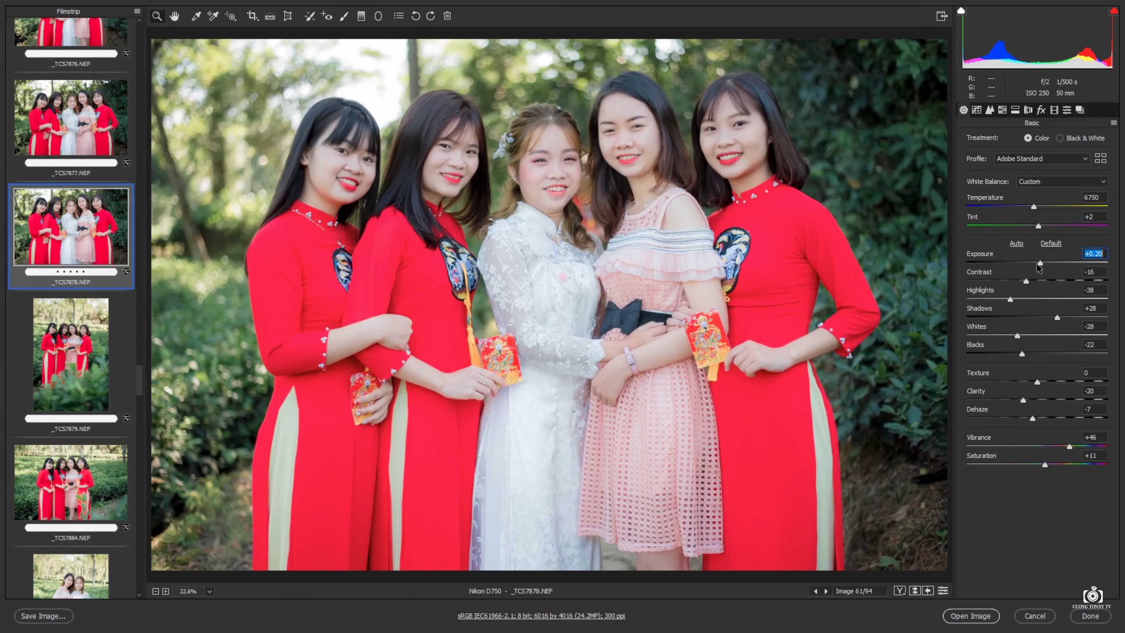
scroll(24, 235, up, 1)
scroll(24, 235, up, 2)
scroll(24, 235, up, 3)
scroll(24, 235, up, 2)
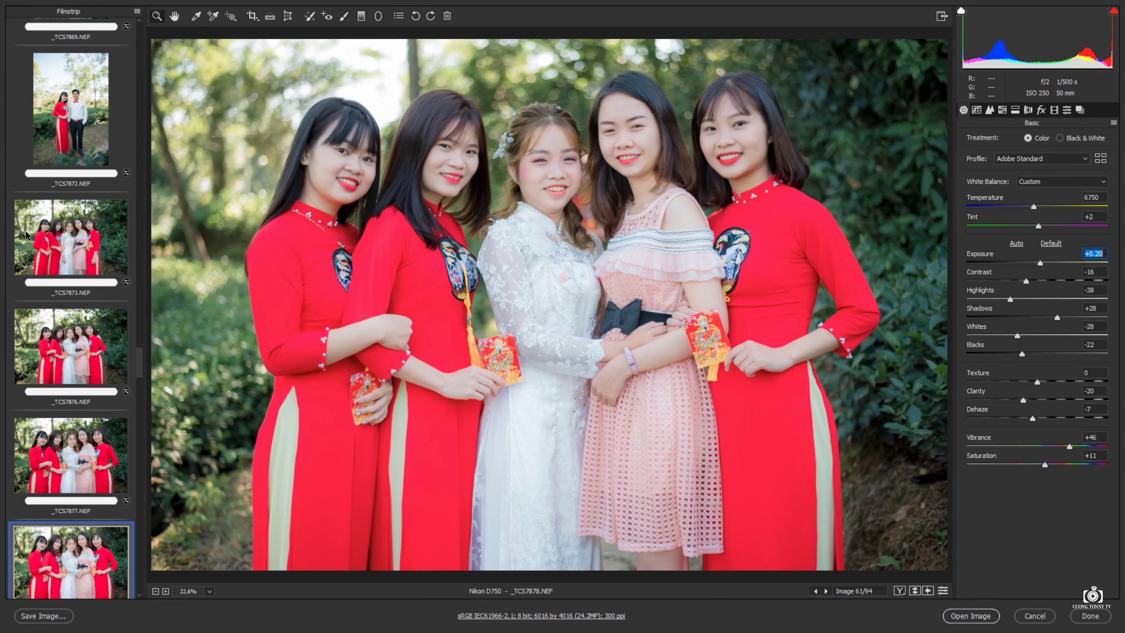
shift+click(66, 218)
key(alt+s)
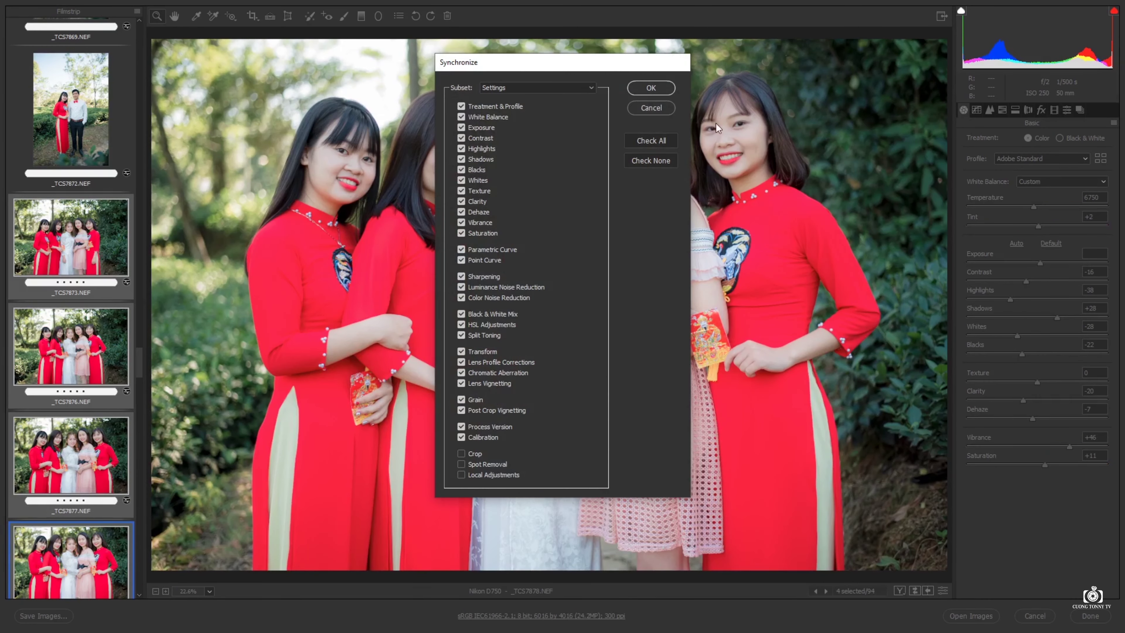
click(650, 87)
scroll(118, 371, down, 1)
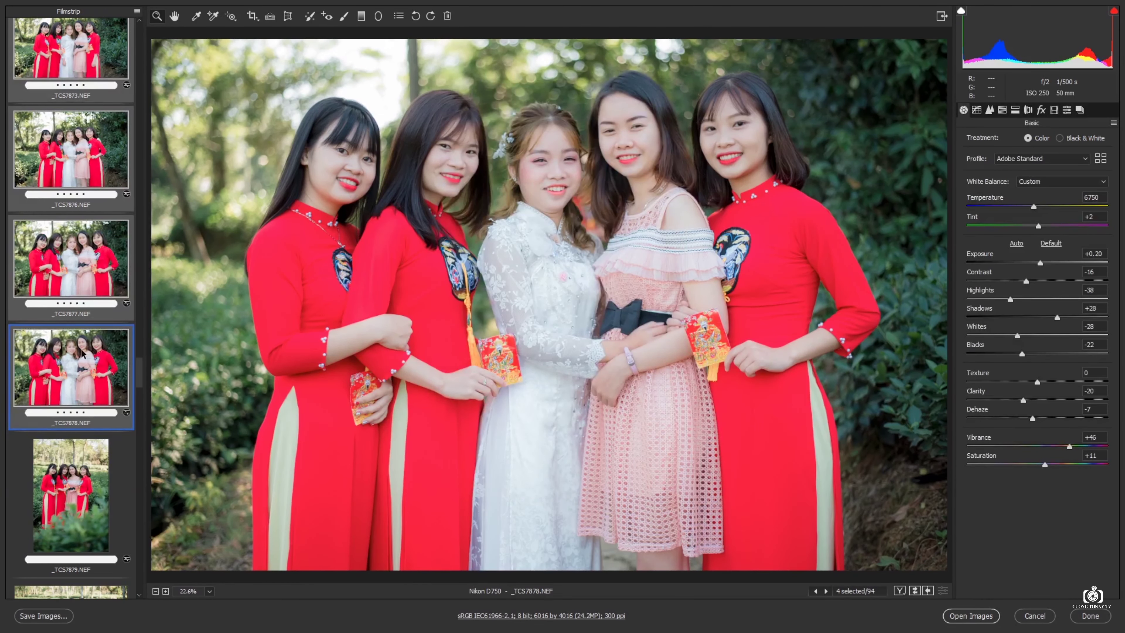
scroll(59, 363, down, 1)
Open _TCS7879 and zoom in on the girls' faces
click(58, 450)
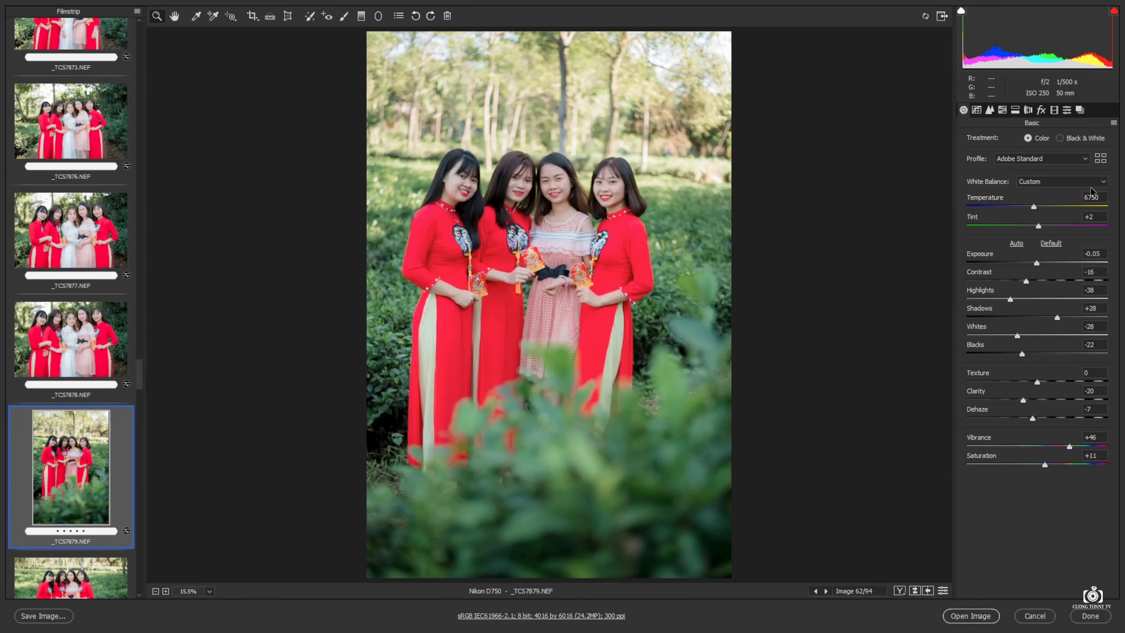
click(540, 195)
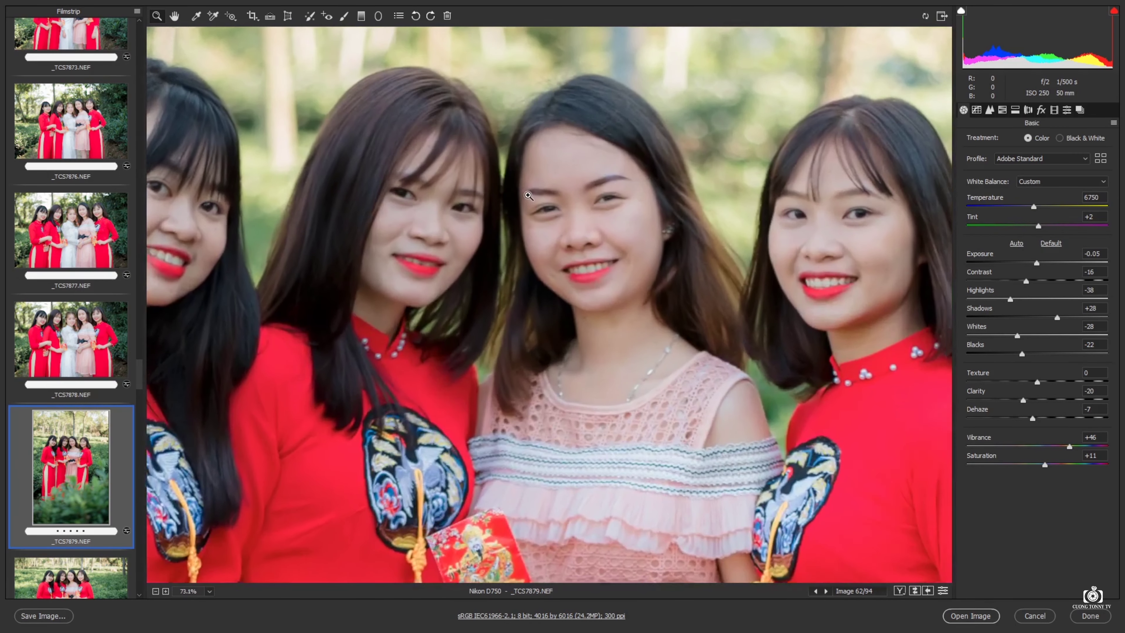
scroll(489, 197, down, 2)
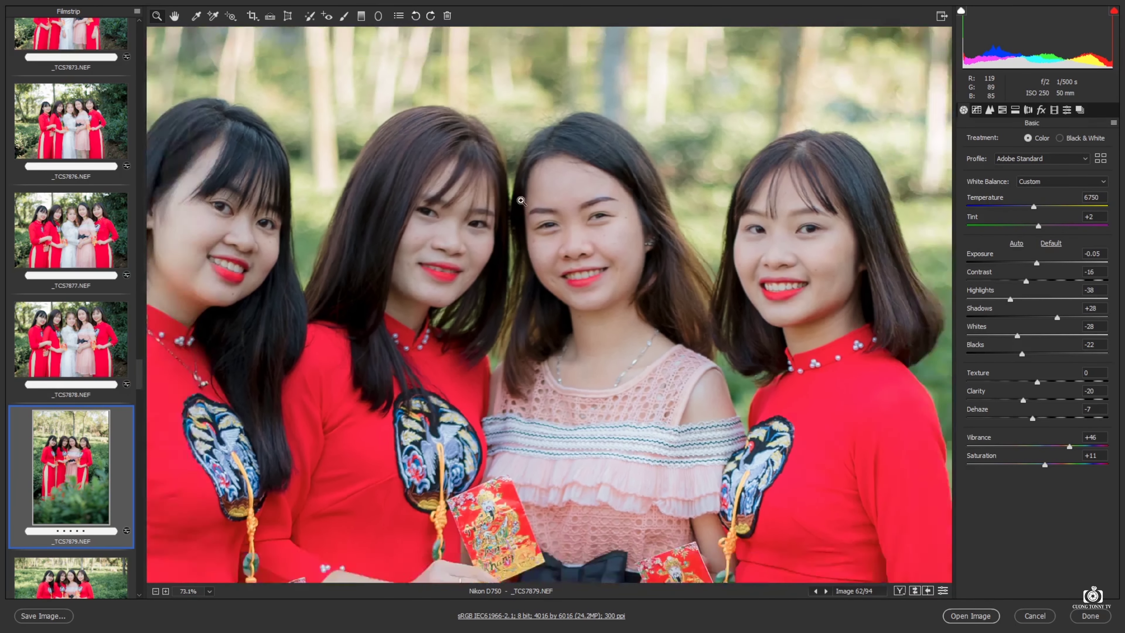
scroll(220, 274, up, 1)
scroll(270, 266, down, 1)
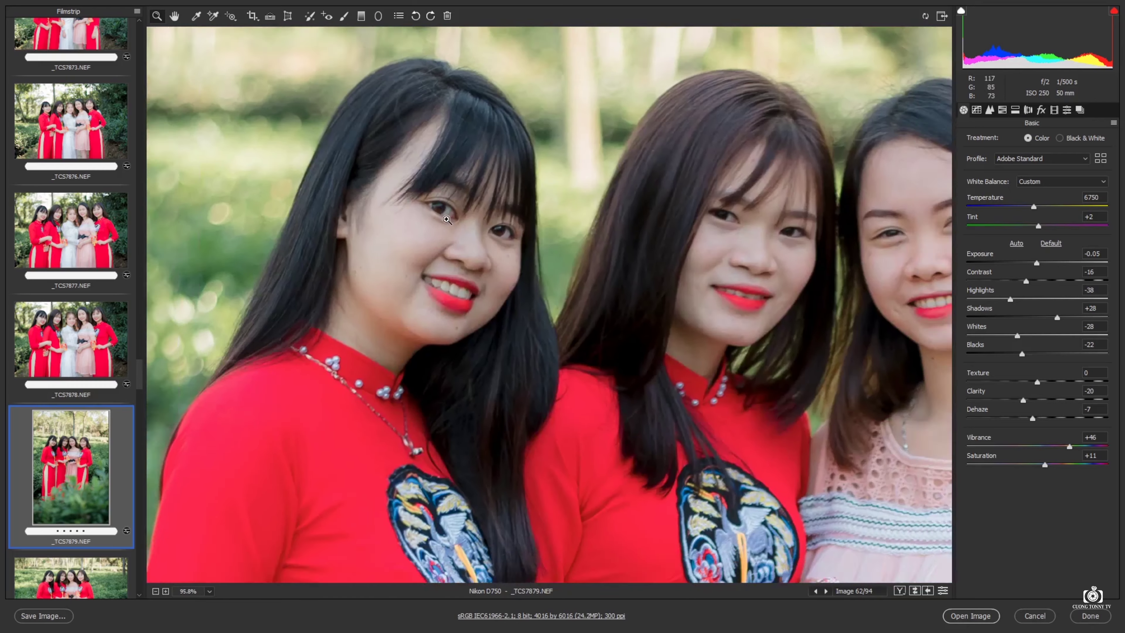
scroll(443, 222, down, 1)
scroll(480, 255, down, 1)
Sync _TCS7879's settings to _TCS7884, _TCS7887 and _TCS7890, then select _TCS7884
scroll(479, 254, down, 2)
scroll(66, 399, down, 2)
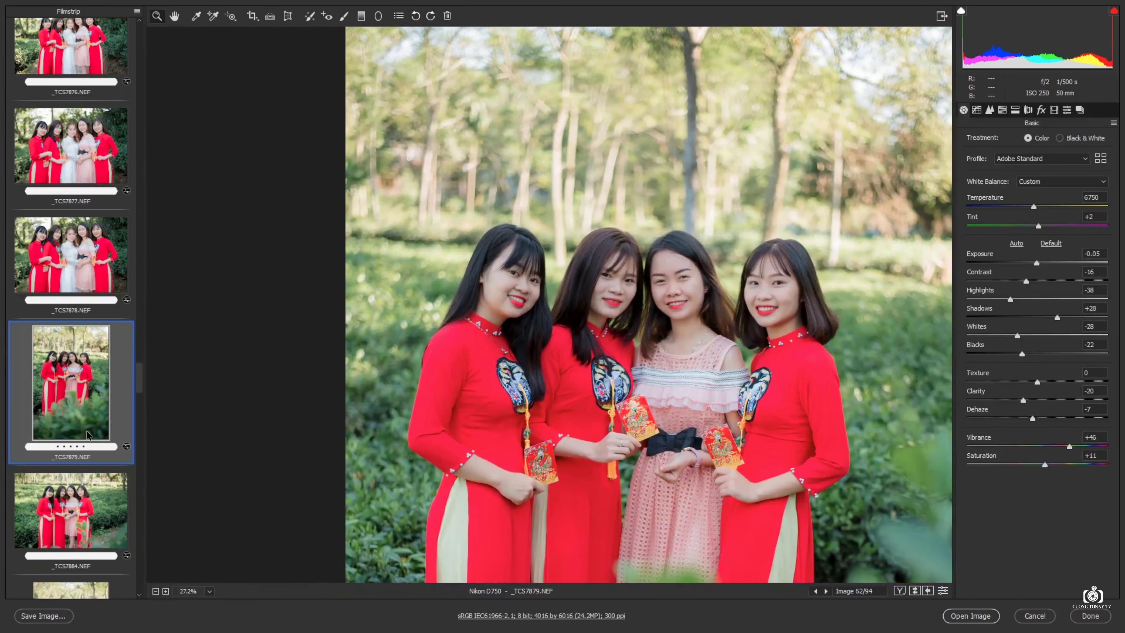
scroll(67, 412, down, 2)
scroll(63, 424, down, 2)
scroll(66, 419, down, 2)
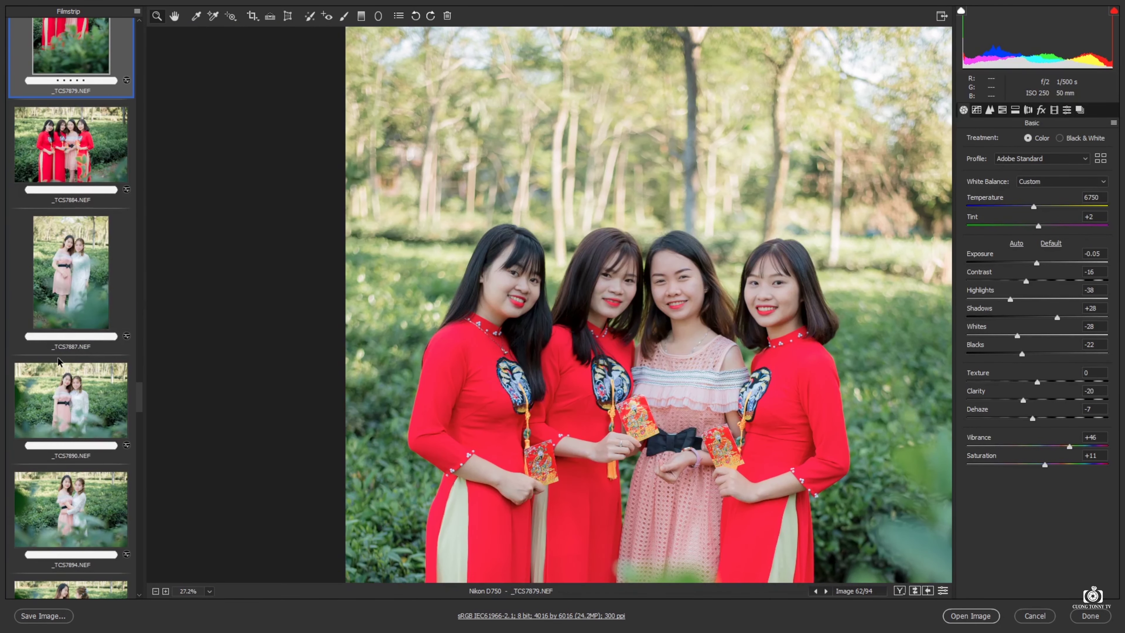
shift+click(68, 368)
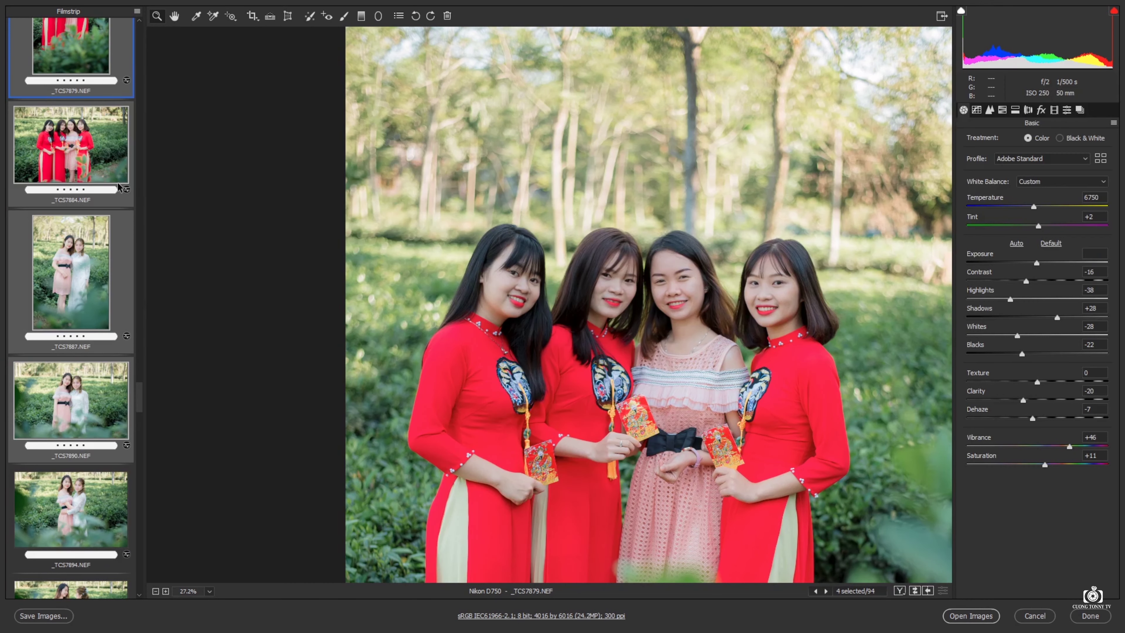
key(alt+s)
click(651, 89)
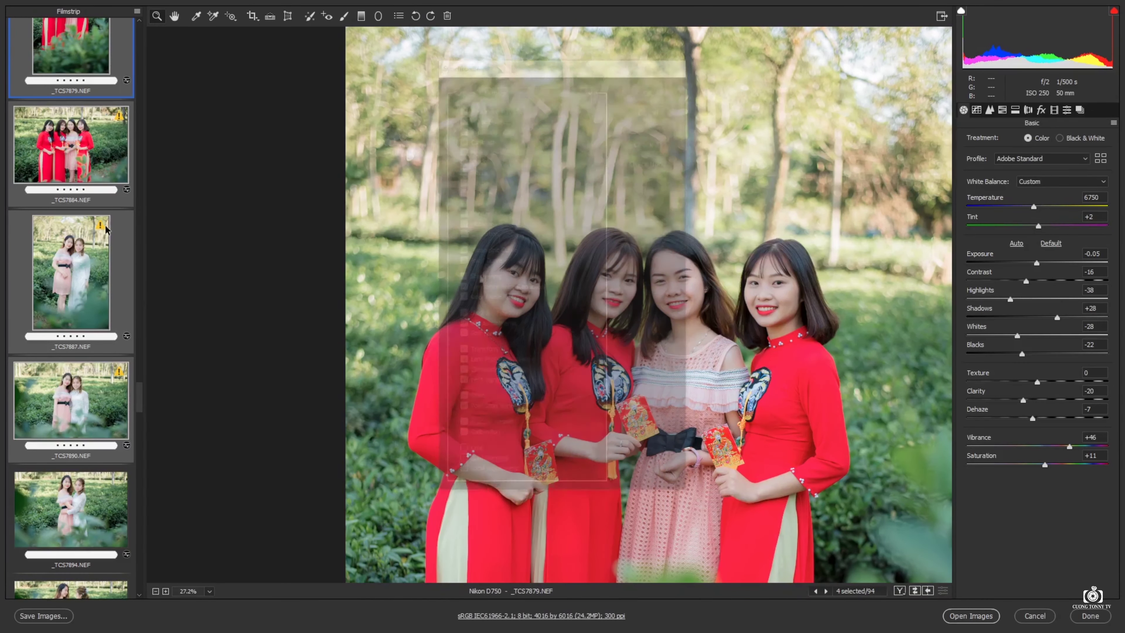
click(107, 229)
Raise _TCS7884's exposure to +0.55 and zoom in on the second woman's face
click(105, 153)
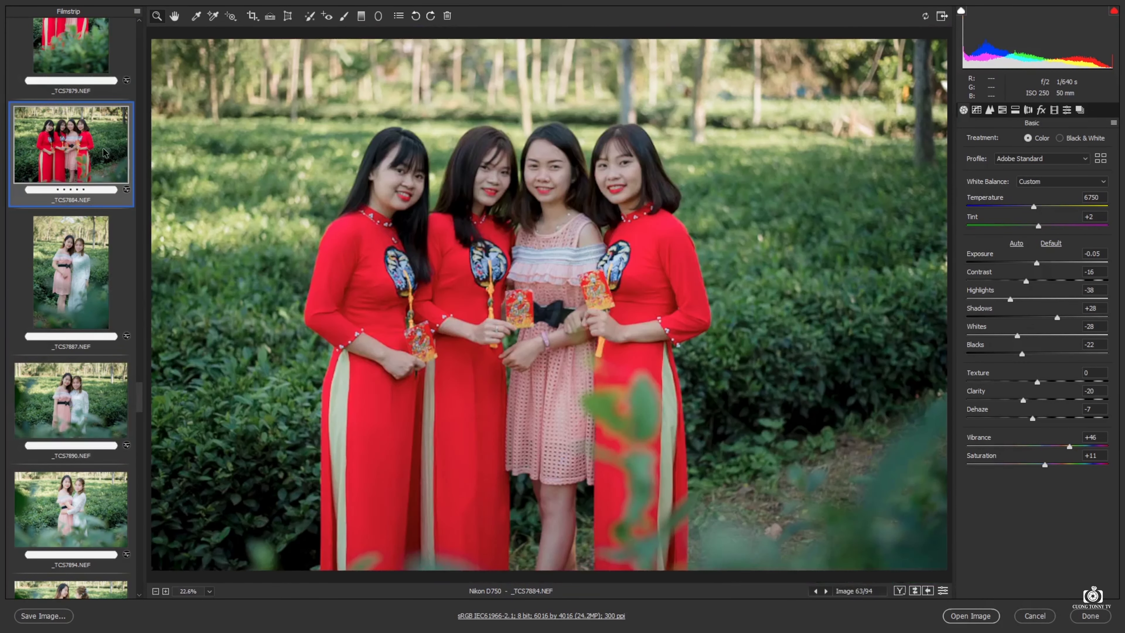
click(1041, 262)
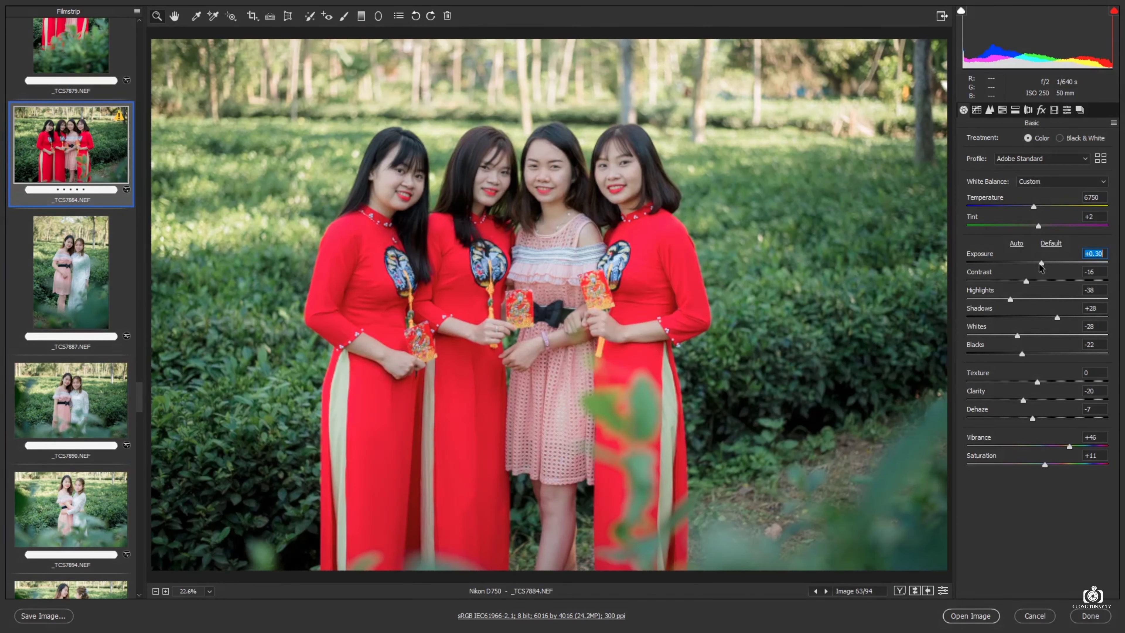
drag(1041, 263, 1044, 262)
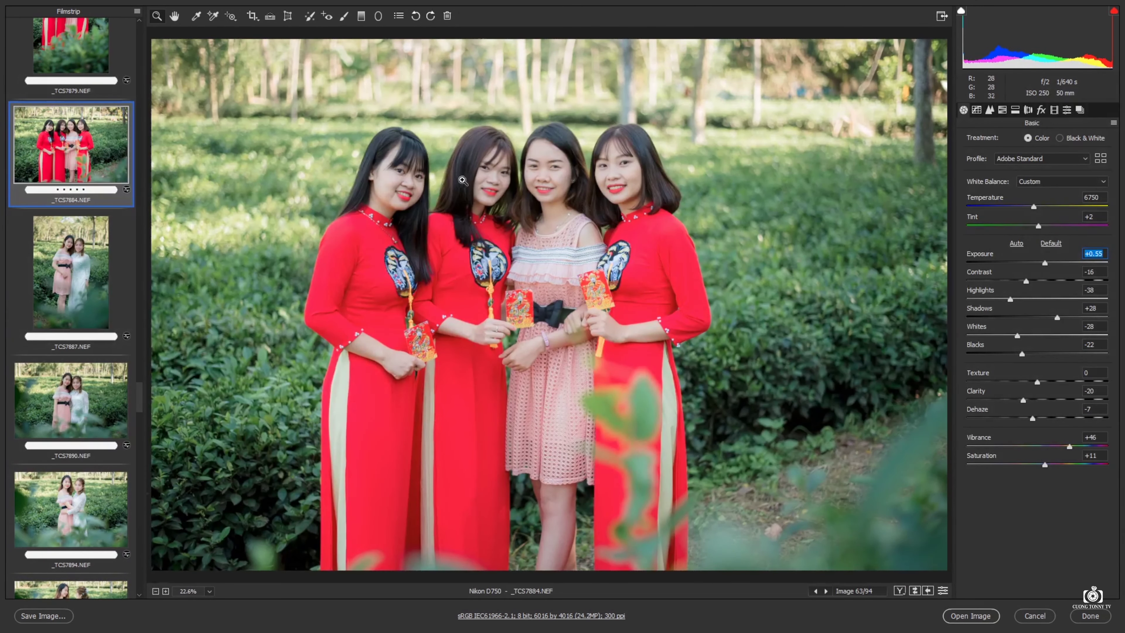
drag(470, 180, 561, 173)
Sync the +0.55 exposure to the following four portraits through _TCS7896
scroll(561, 173, down, 3)
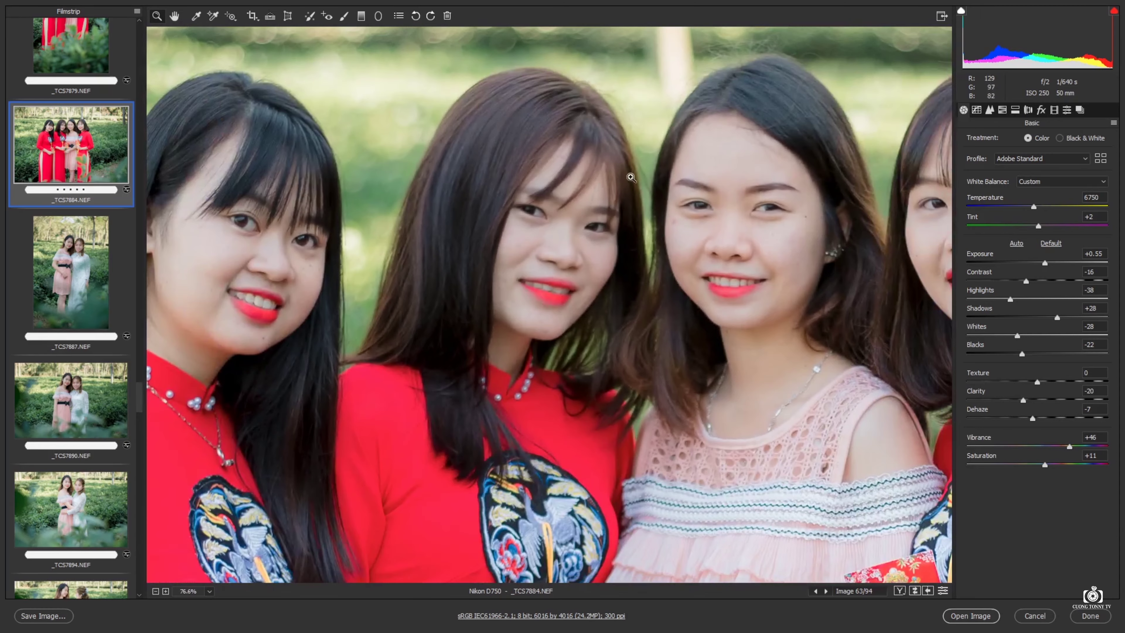
scroll(631, 177, down, 3)
scroll(399, 221, up, 2)
scroll(118, 337, down, 1)
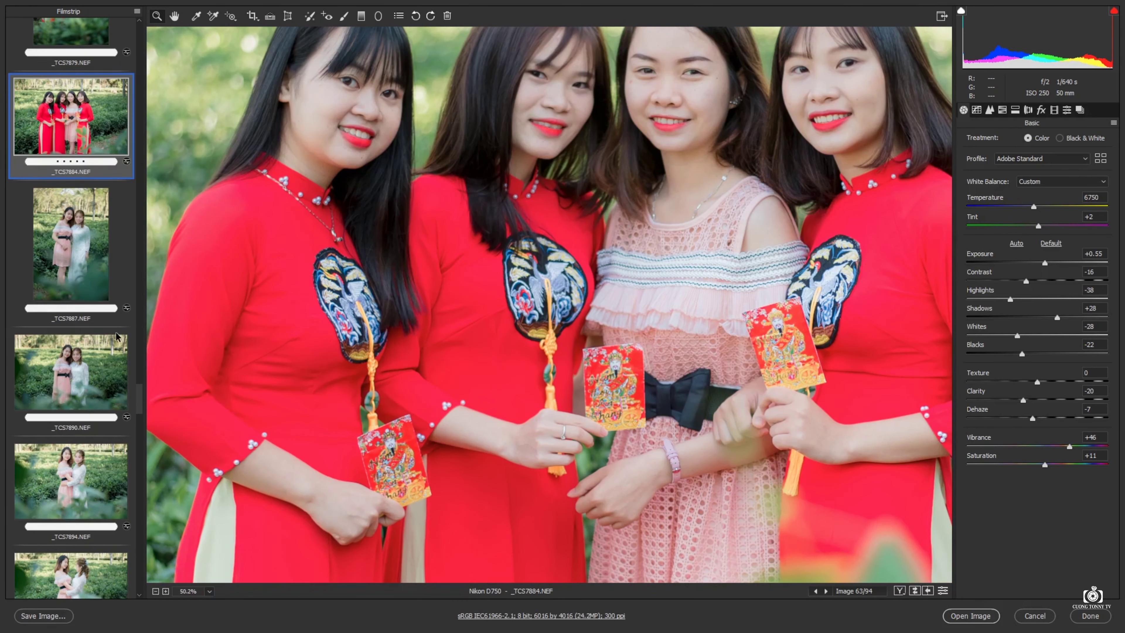
scroll(117, 337, down, 2)
scroll(118, 336, down, 2)
shift+click(81, 266)
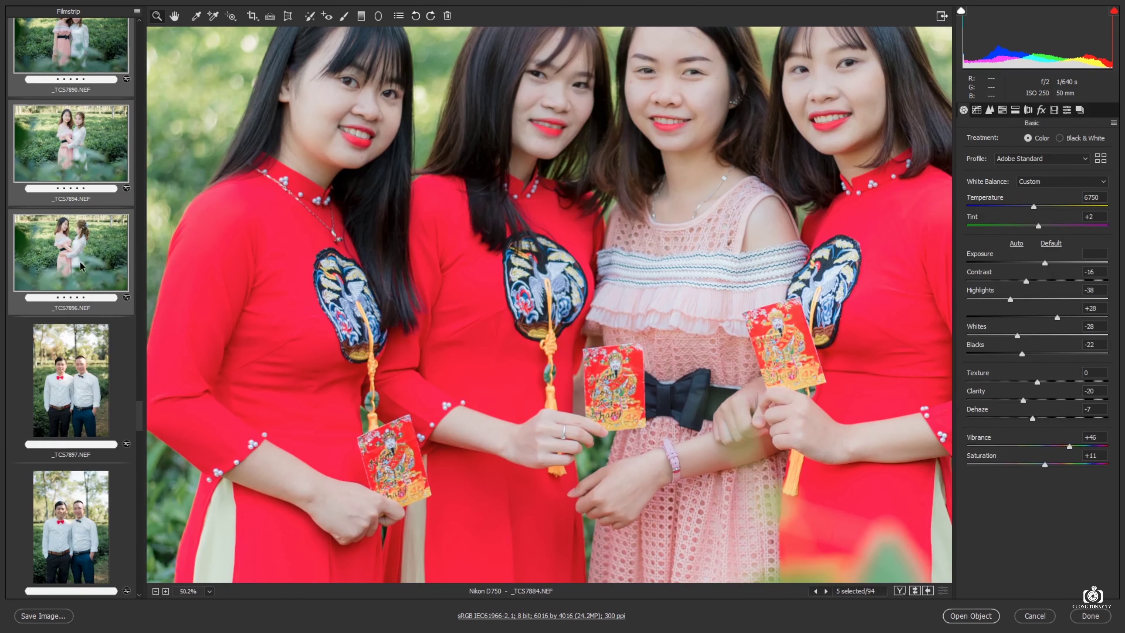
key(alt+s)
click(649, 88)
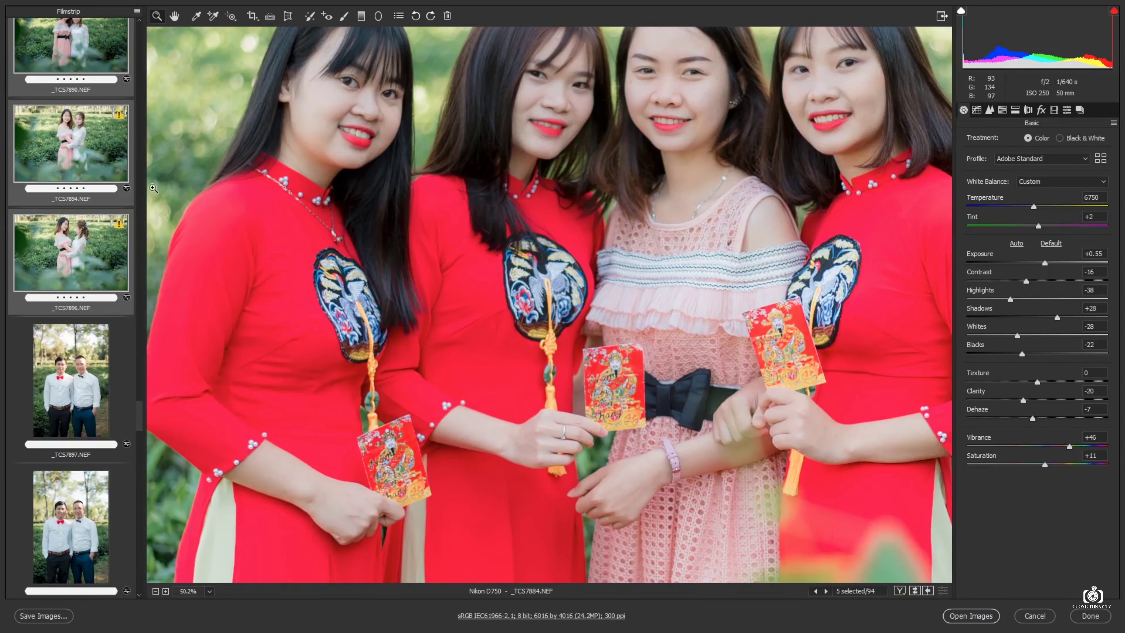
scroll(70, 458, up, 2)
scroll(70, 458, up, 2)
scroll(70, 458, down, 4)
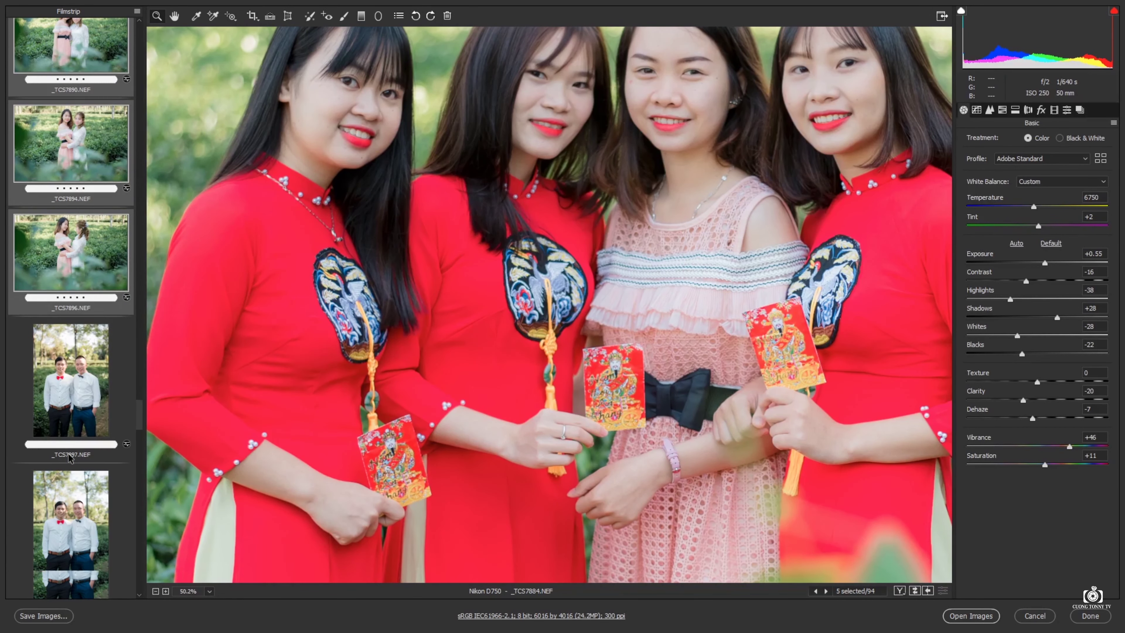
drag(142, 421, 140, 469)
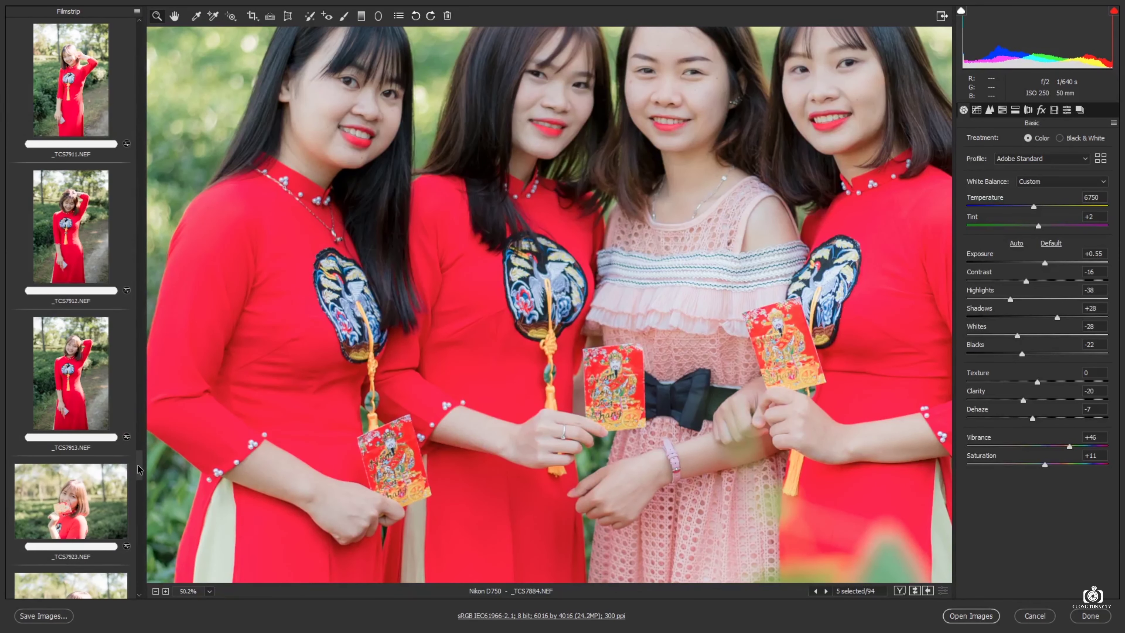
Open _TCS7912 and zoom in to inspect the woman's face
click(72, 214)
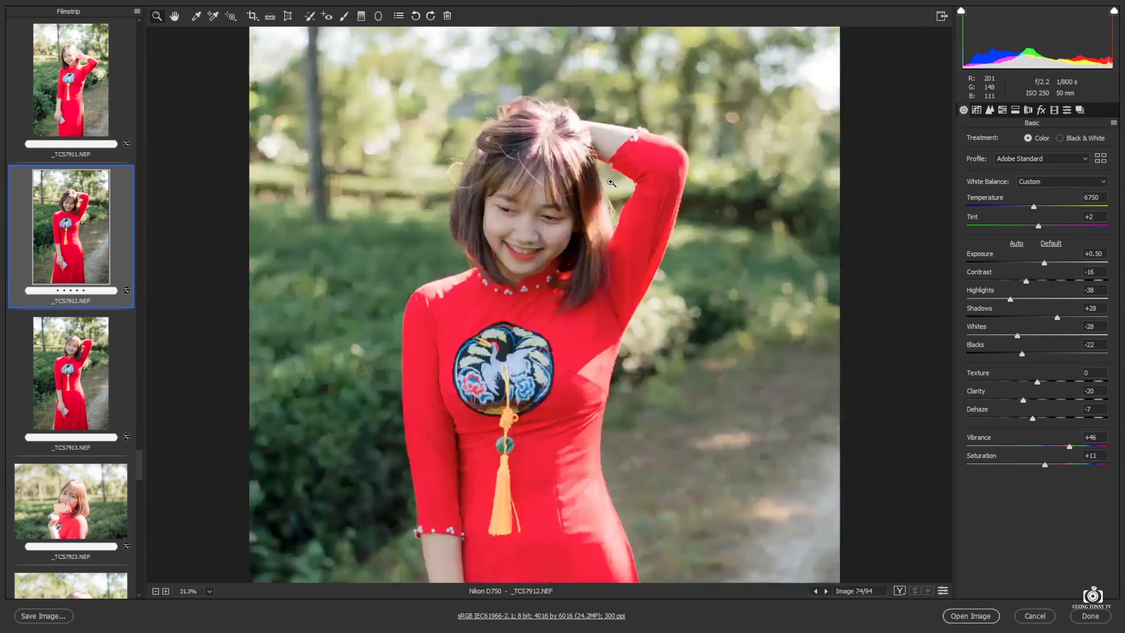
click(538, 220)
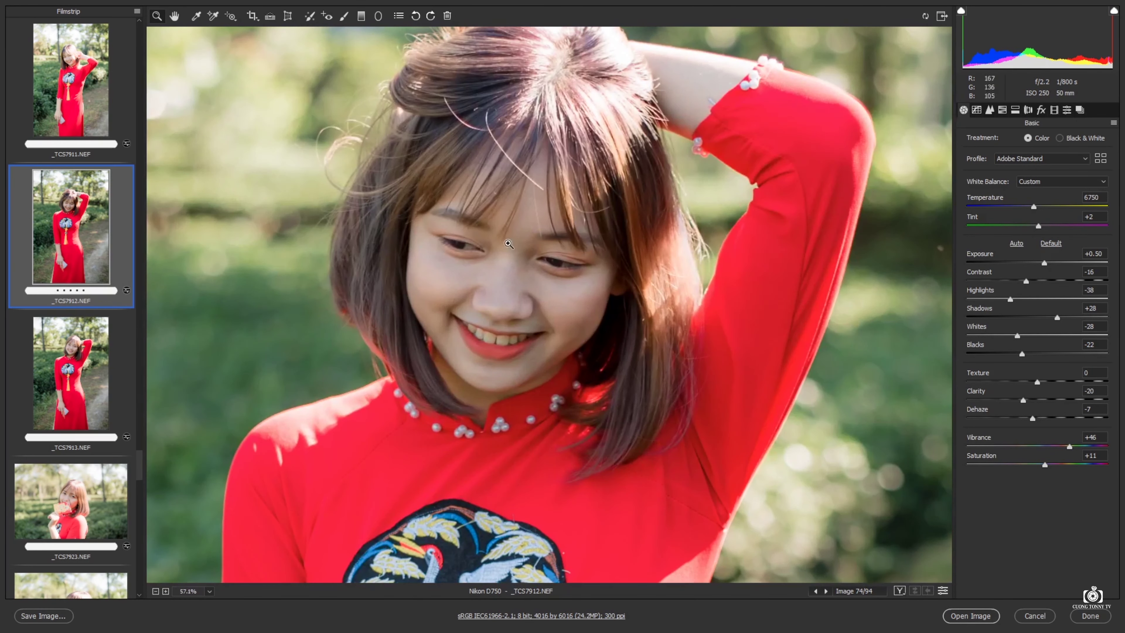
click(561, 254)
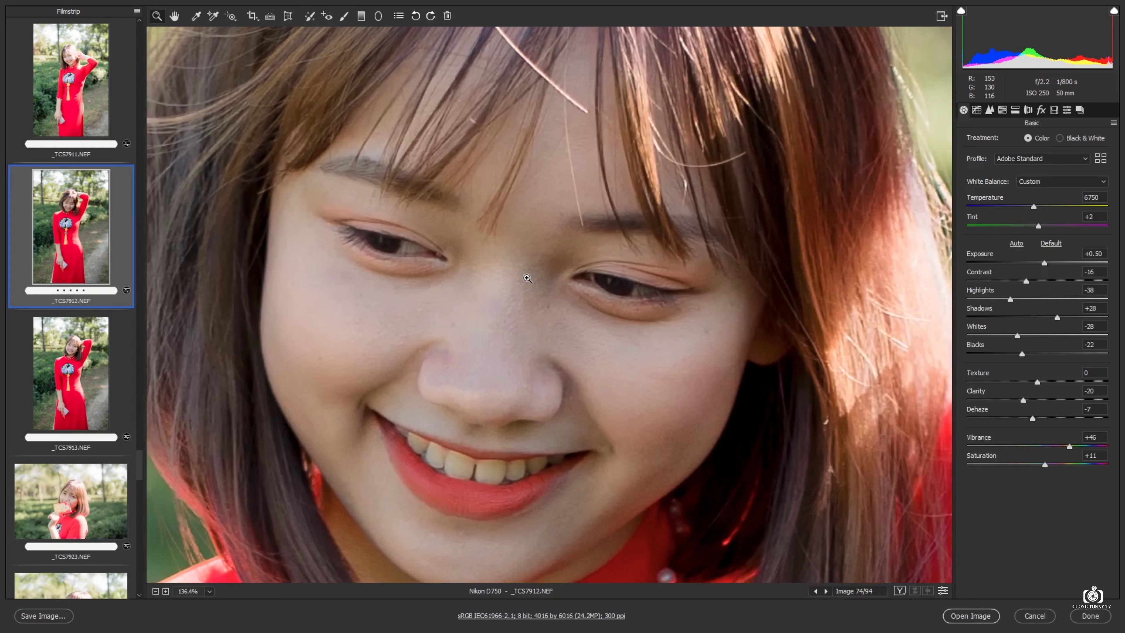
drag(527, 279, 483, 304)
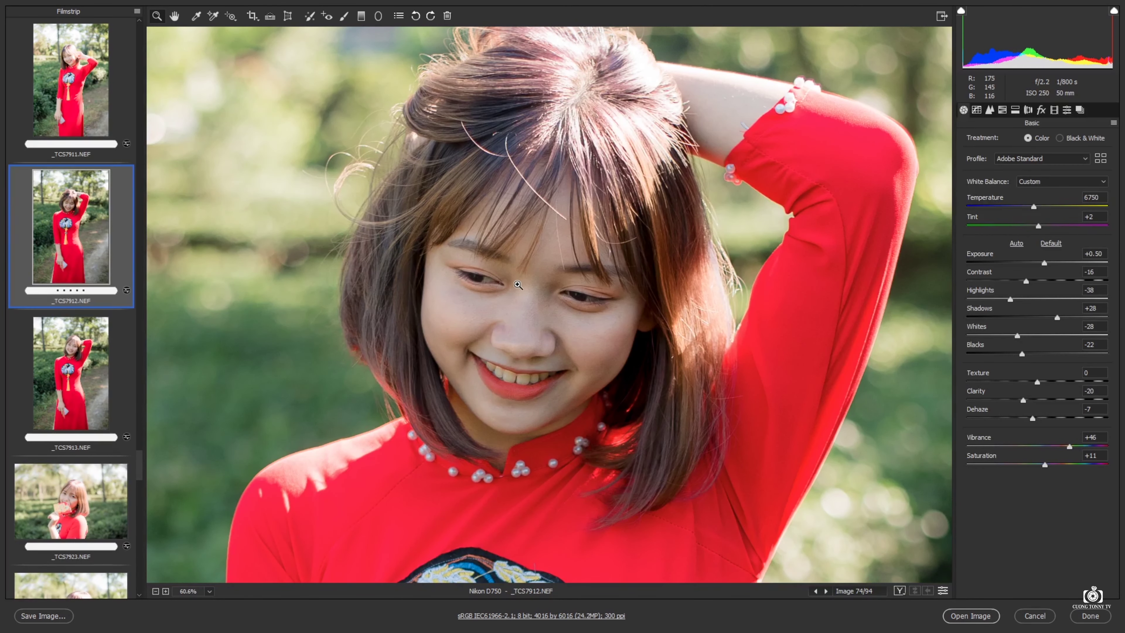
scroll(111, 163, up, 1)
Lower _TCS7911's exposure to -0.30
click(77, 128)
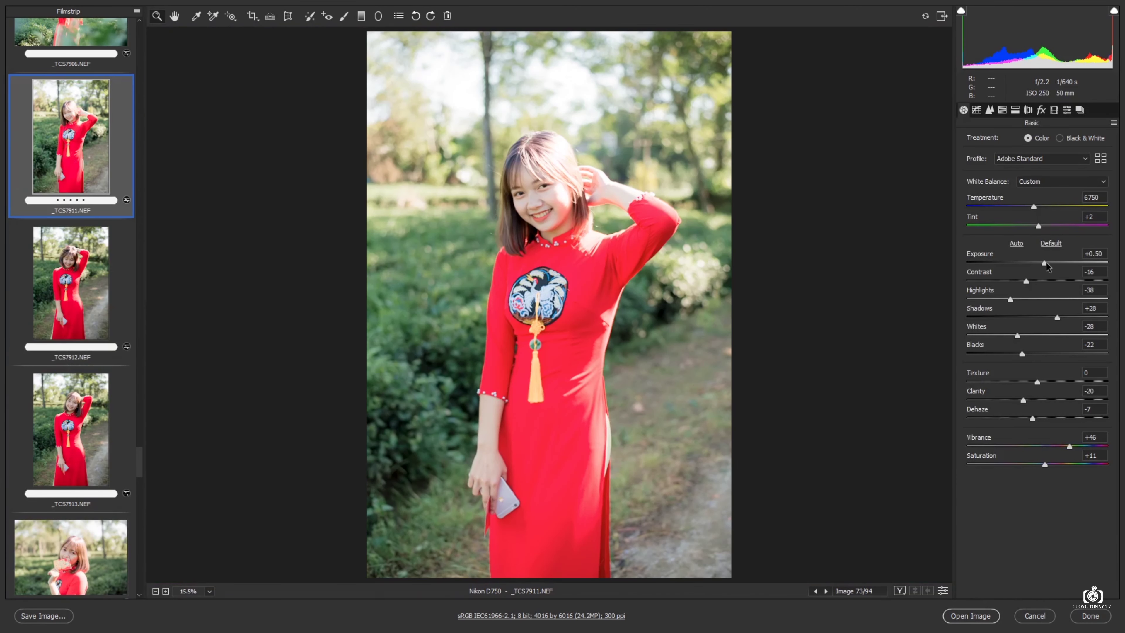
drag(1039, 263, 1038, 265)
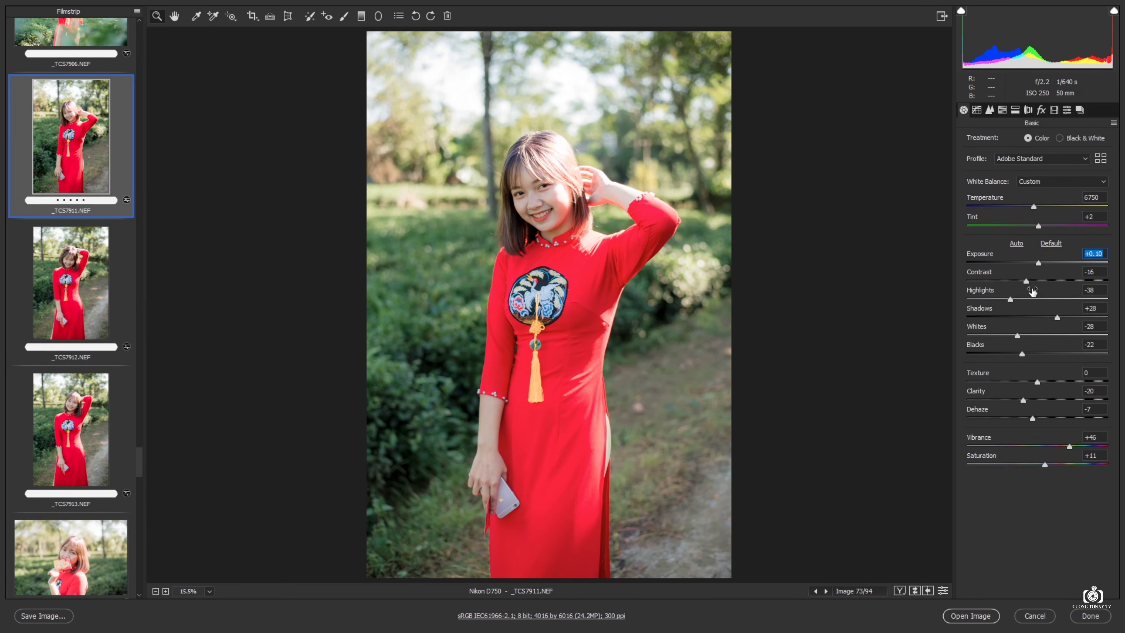
drag(1041, 265, 1034, 263)
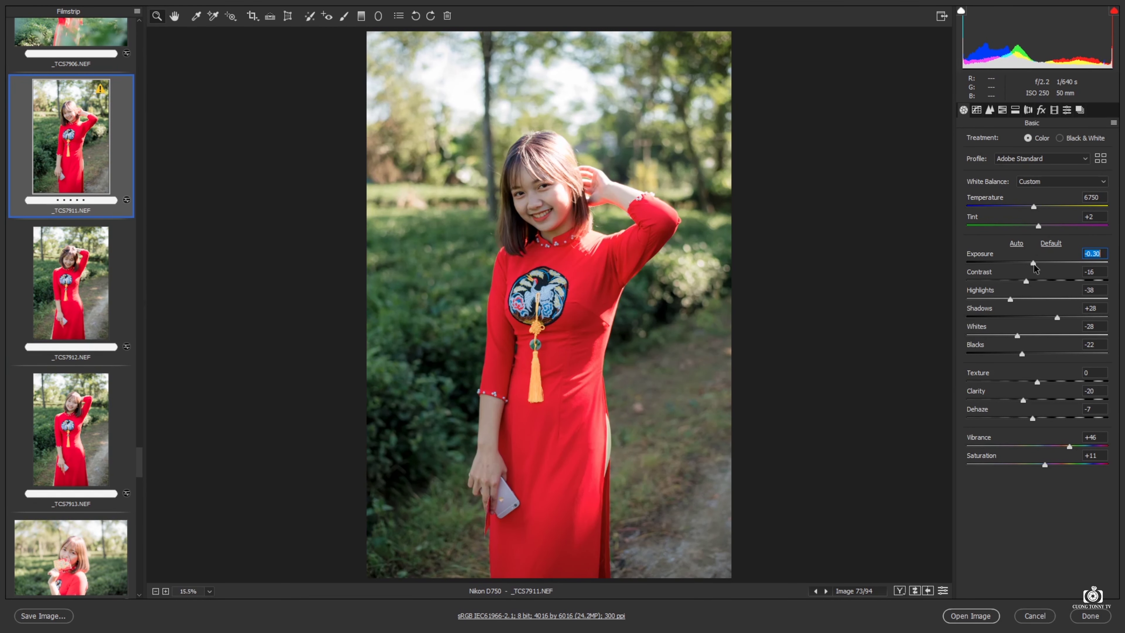
drag(540, 188, 553, 225)
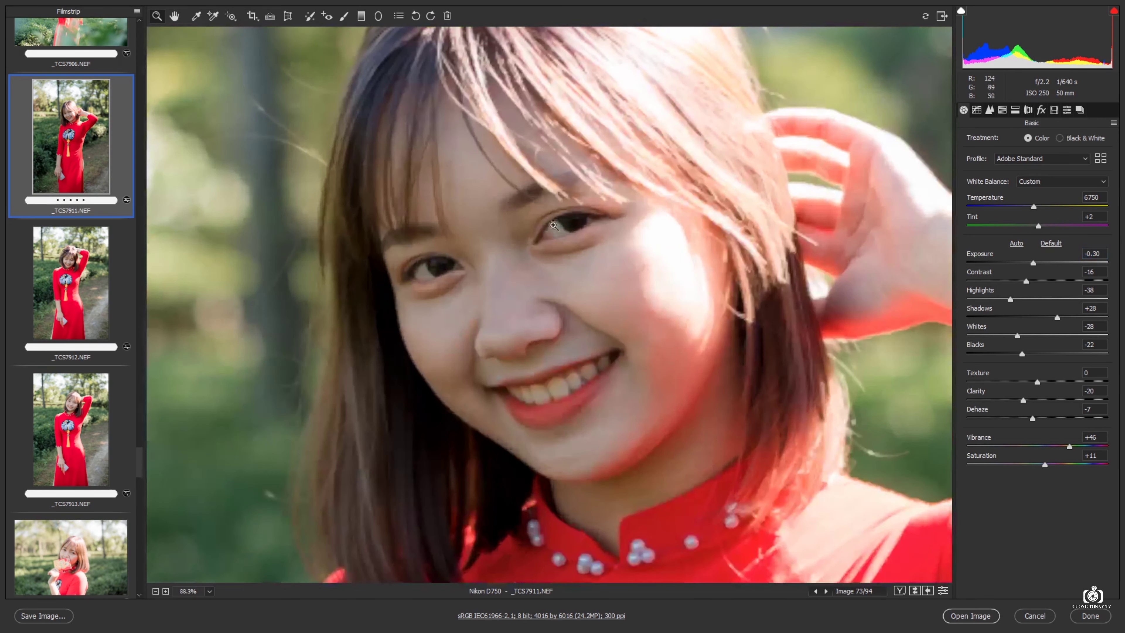
Raise _TCS7911's orange luminance to +23 and warm its temperature slightly
click(1002, 109)
drag(1051, 203, 1054, 204)
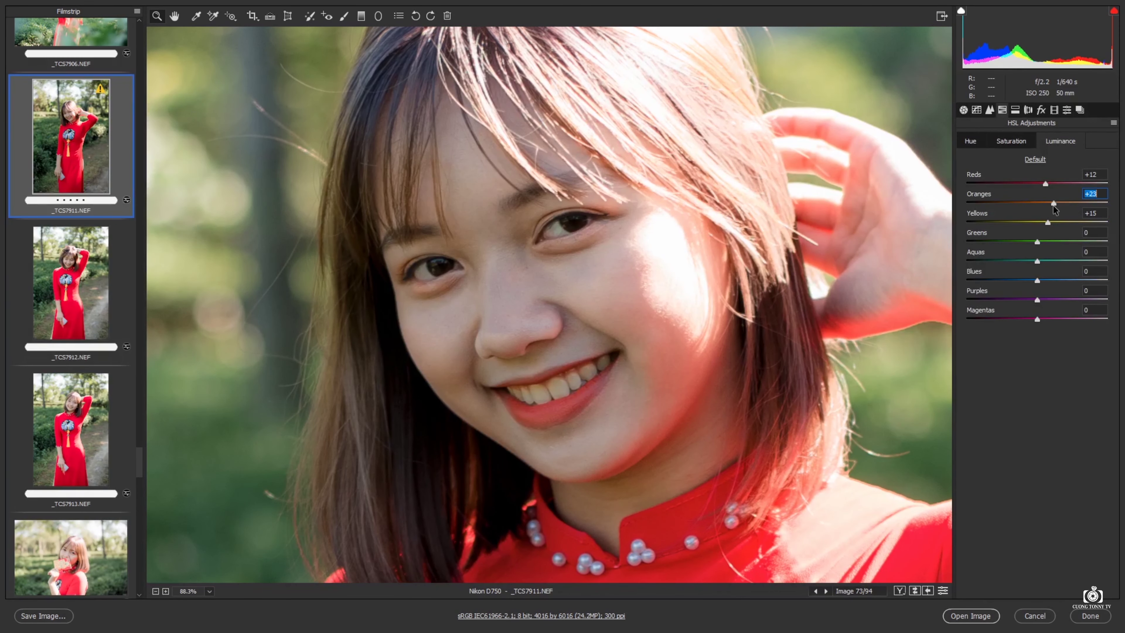
click(963, 110)
key(ctrl+0)
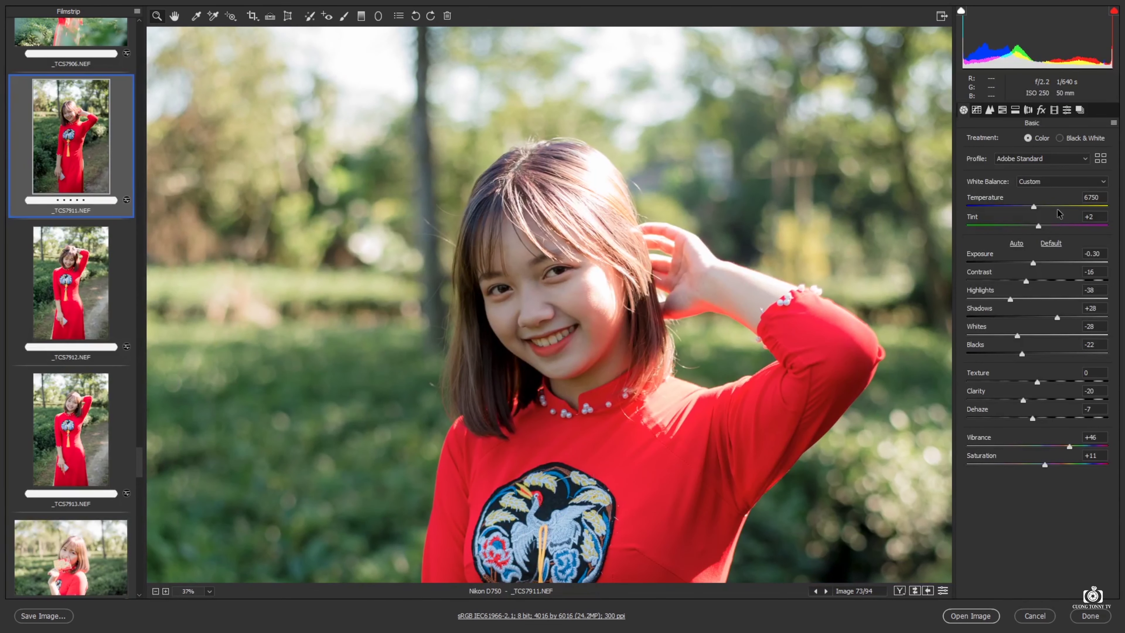
drag(1034, 207, 1035, 207)
alt+click(623, 340)
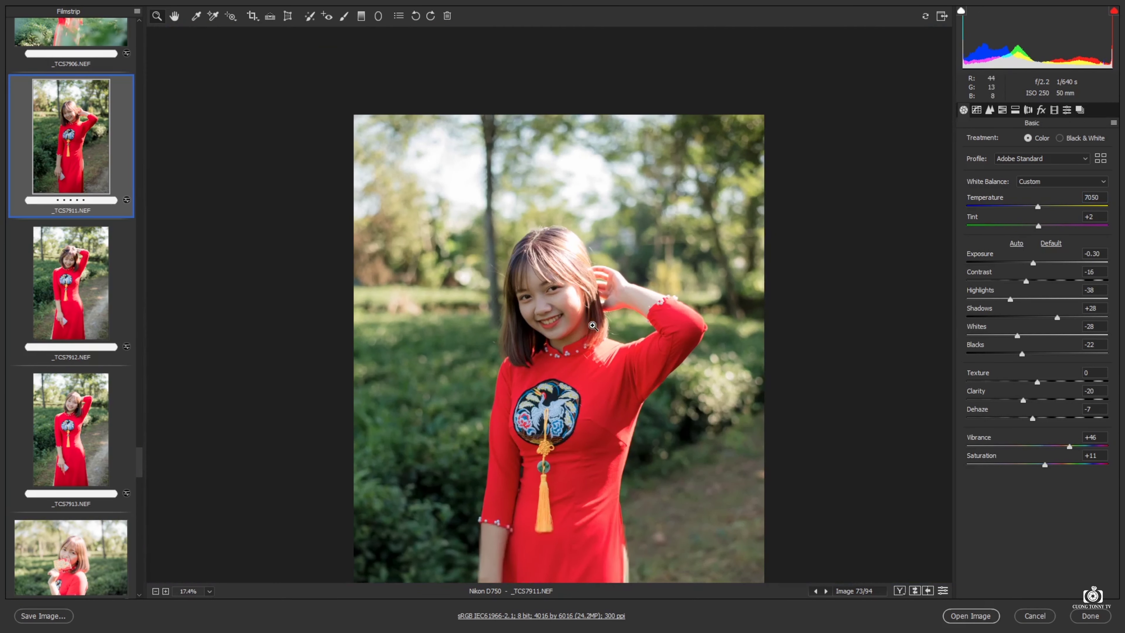
alt+click(565, 321)
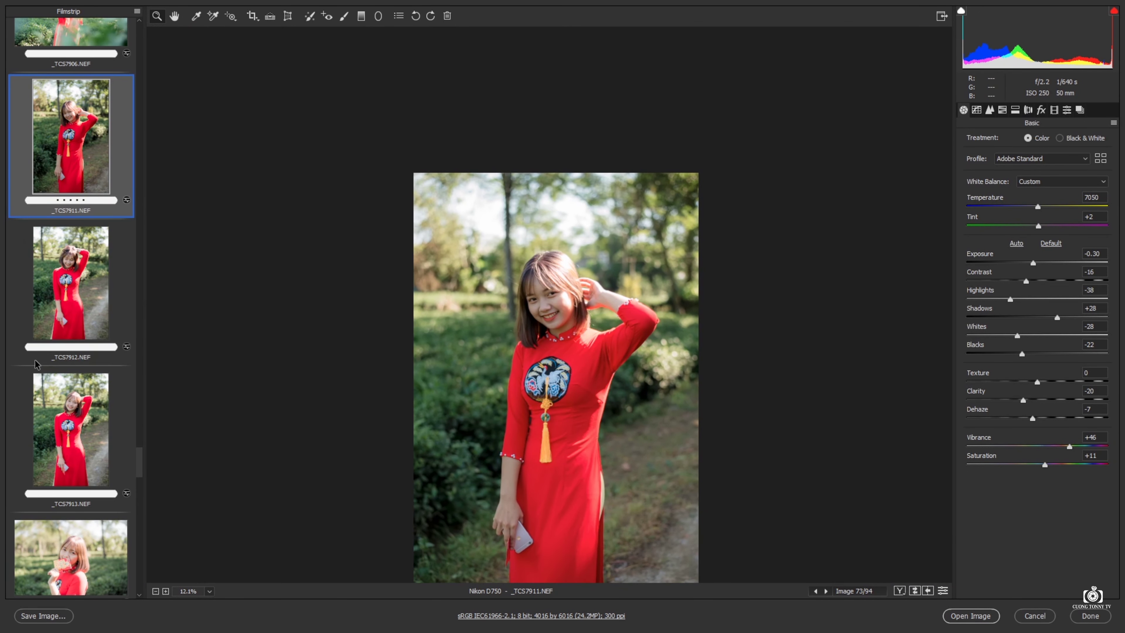
key(ctrl+equal)
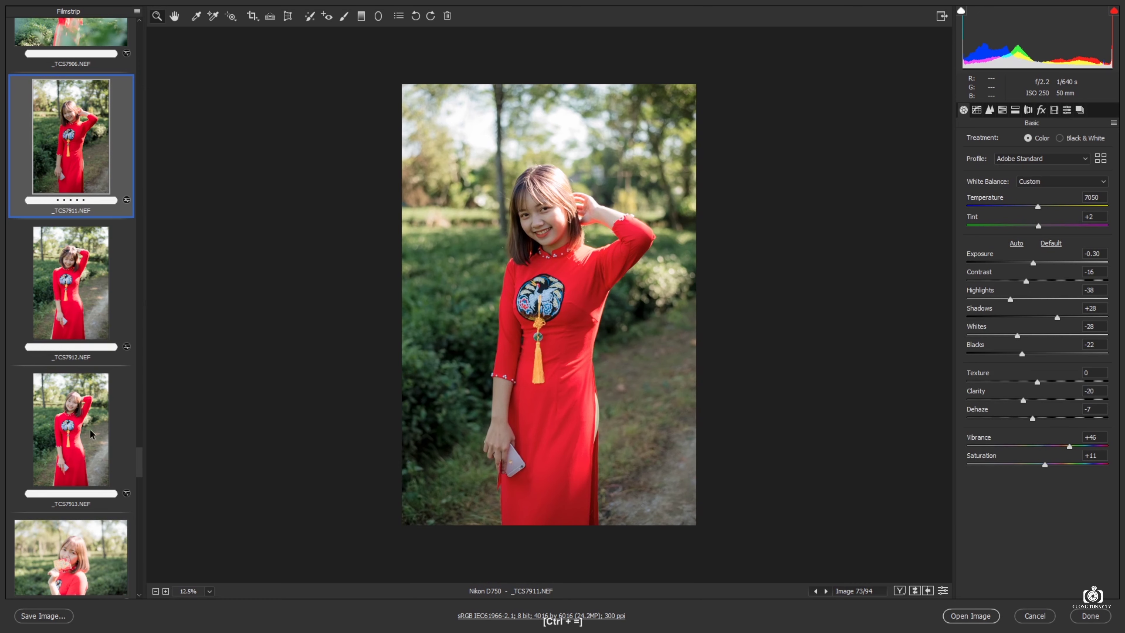
Synchronize _TCS7911's settings to _TCS7912 and _TCS7913
shift+click(92, 433)
key(ctrl+alt+s)
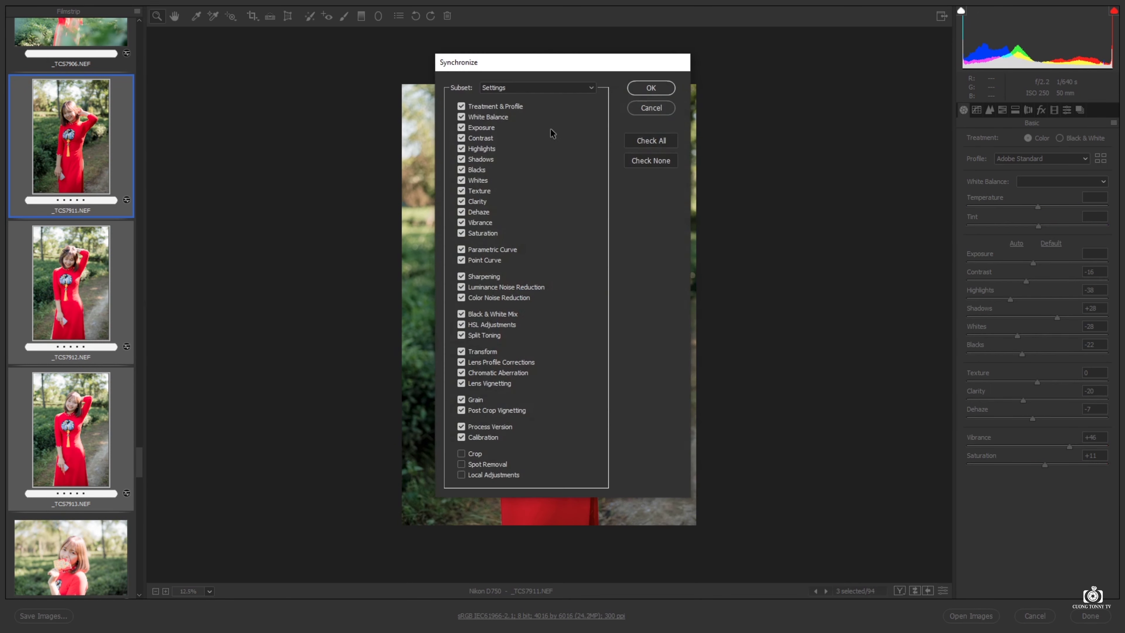
click(640, 93)
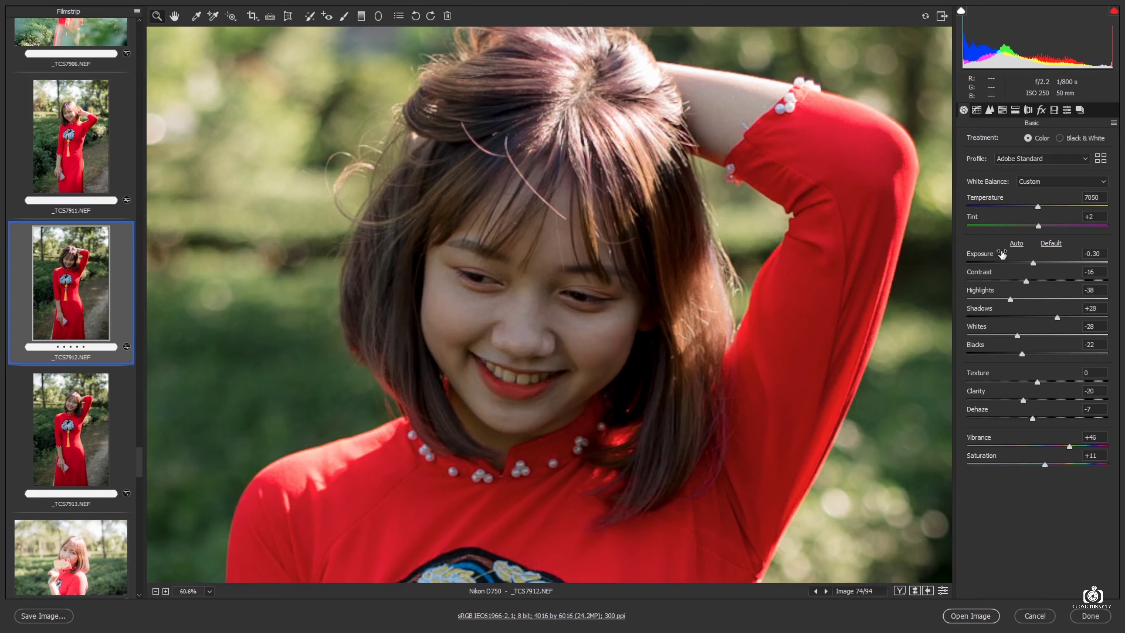
Raise _TCS7912's exposure to +0.40 and synchronize it to _TCS7913
drag(1032, 262, 1042, 264)
scroll(101, 337, down, 5)
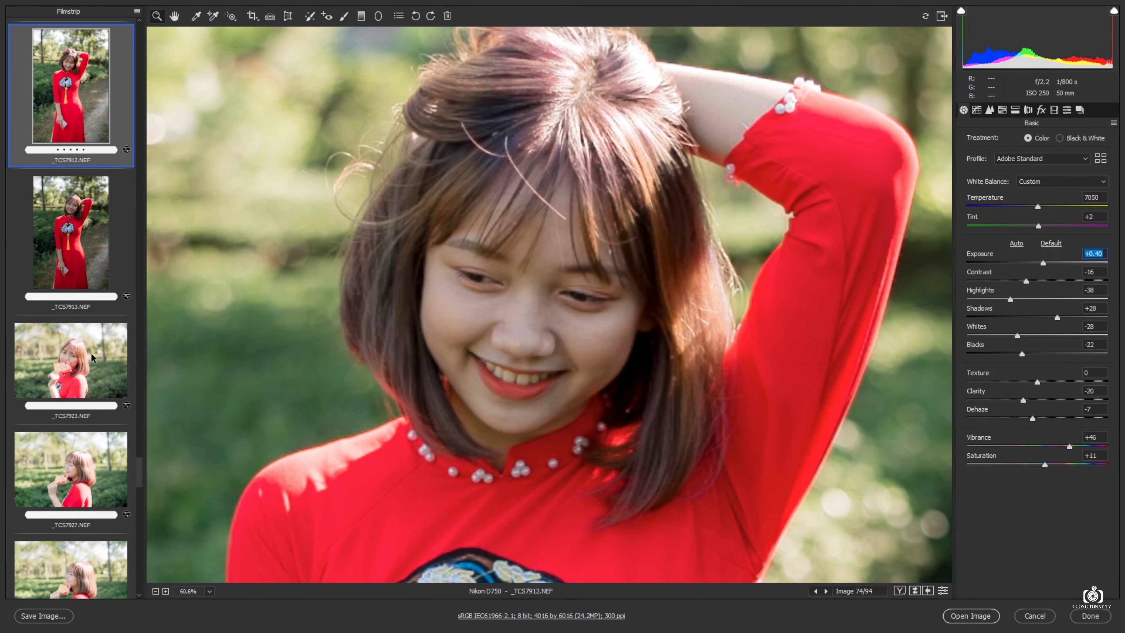
shift+click(71, 233)
key(alt+s)
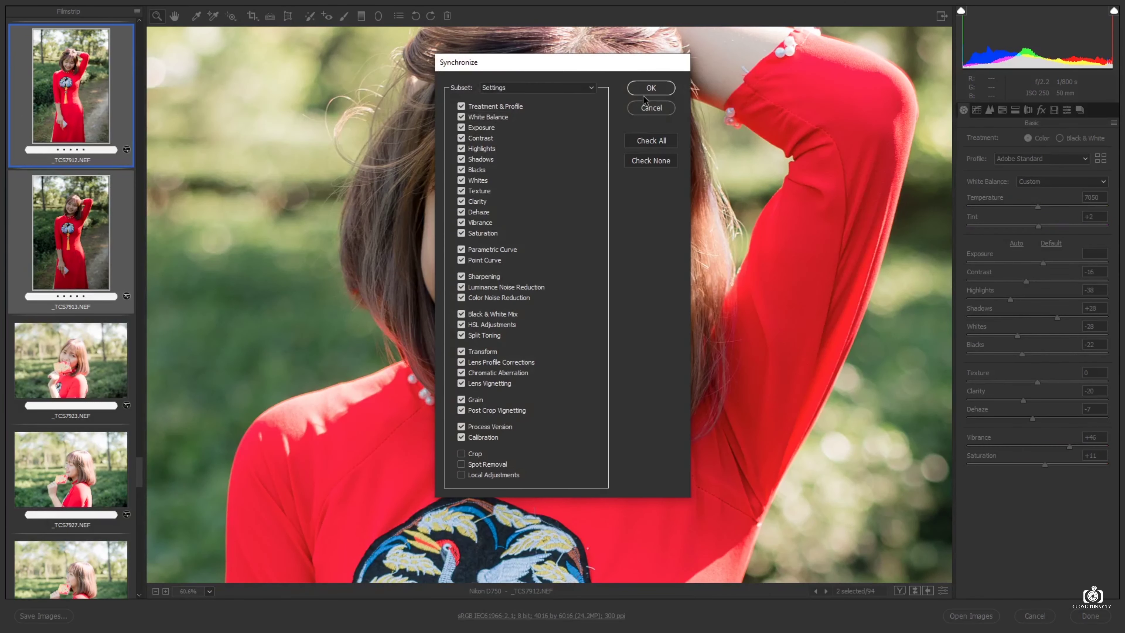
click(647, 91)
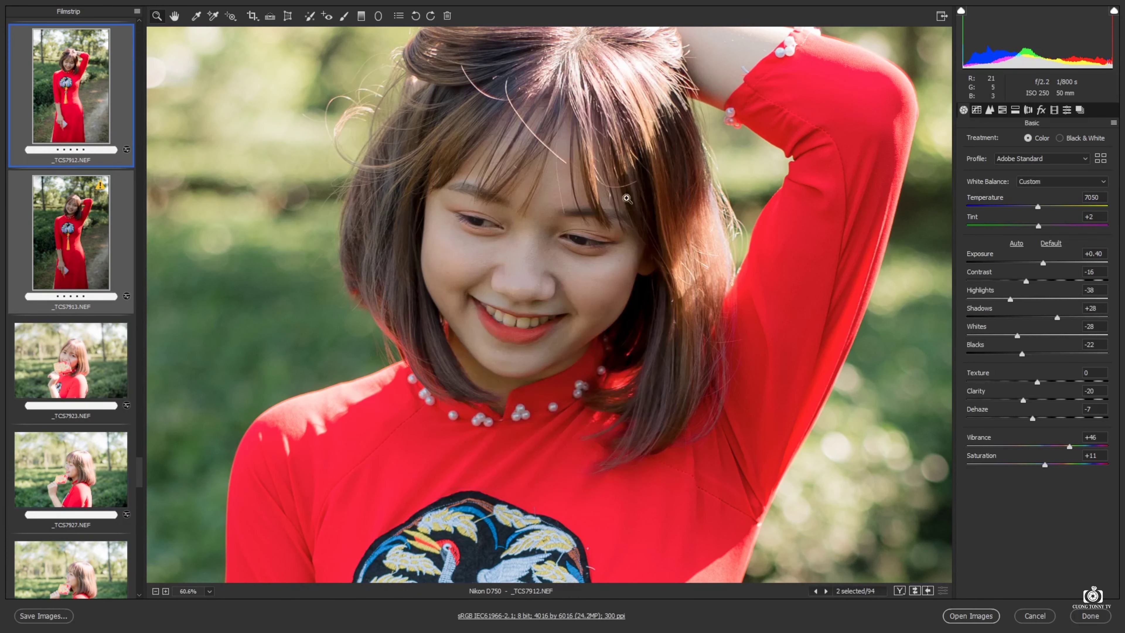
key(ctrl+0)
scroll(106, 378, down, 2)
scroll(107, 378, down, 2)
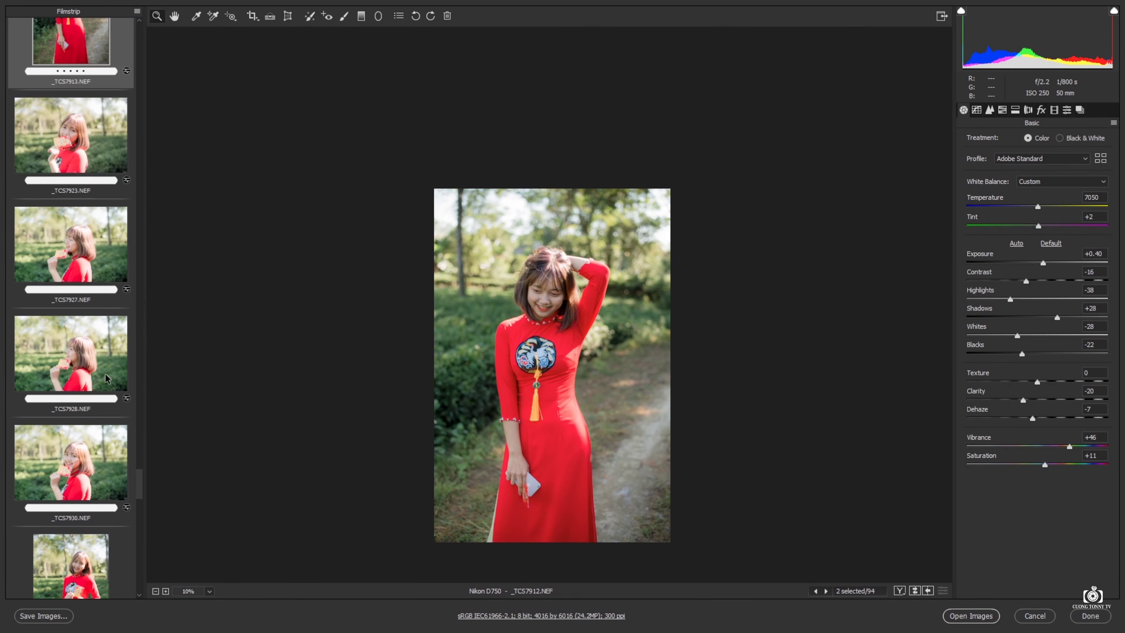
scroll(107, 377, down, 2)
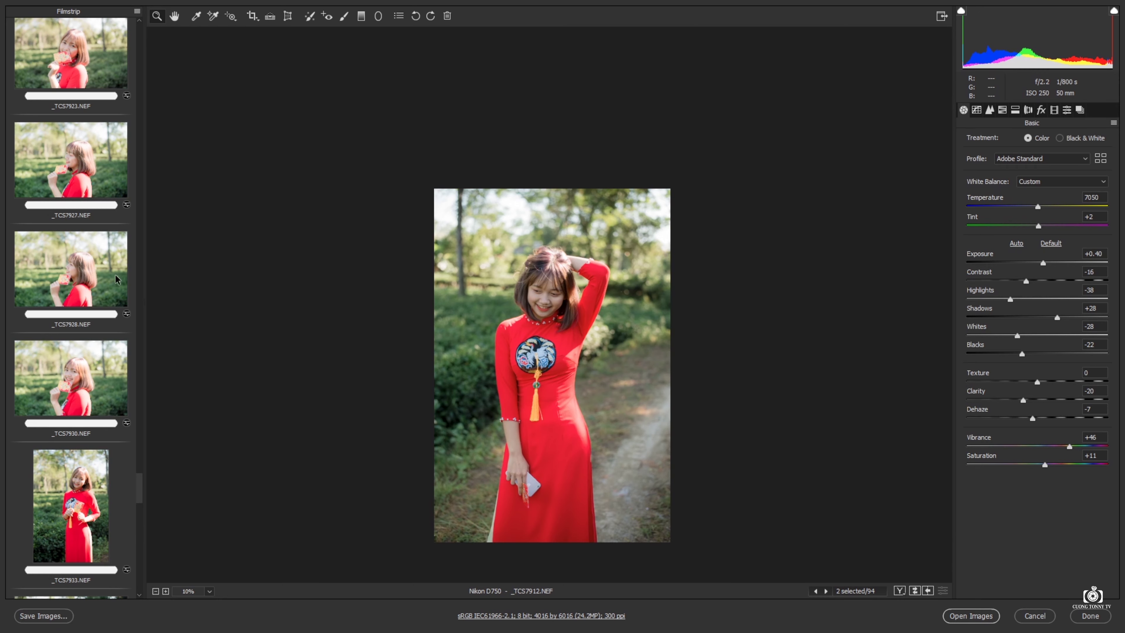
scroll(118, 279, up, 2)
Set _TCS7923's exposure to -0.65 and lower its orange luminance
scroll(106, 204, up, 1)
click(95, 240)
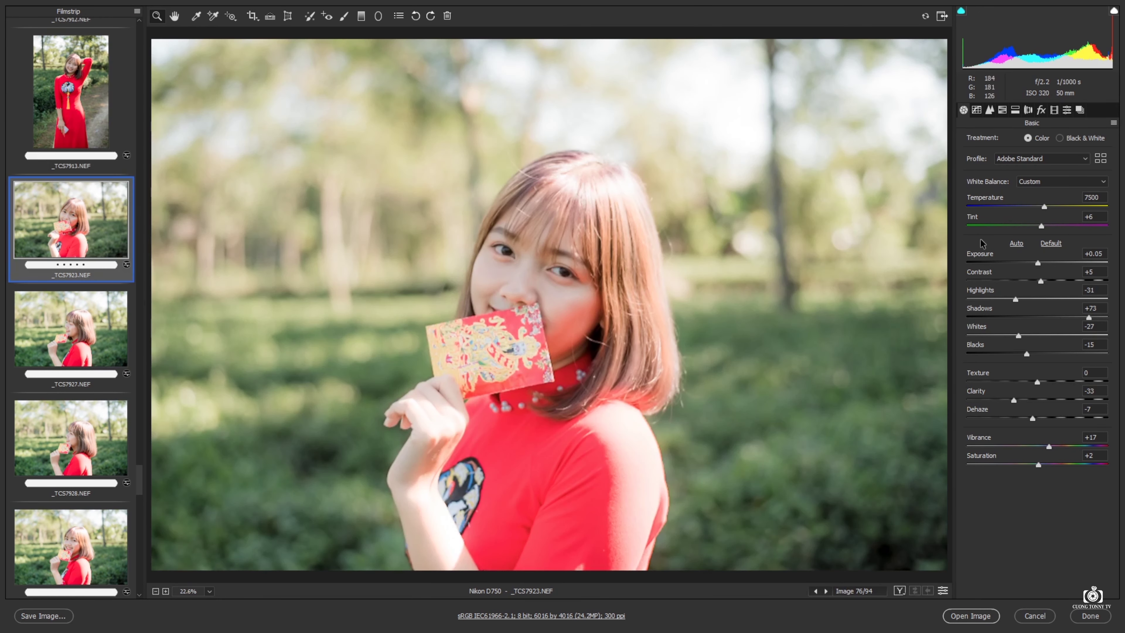
drag(1053, 265, 1028, 266)
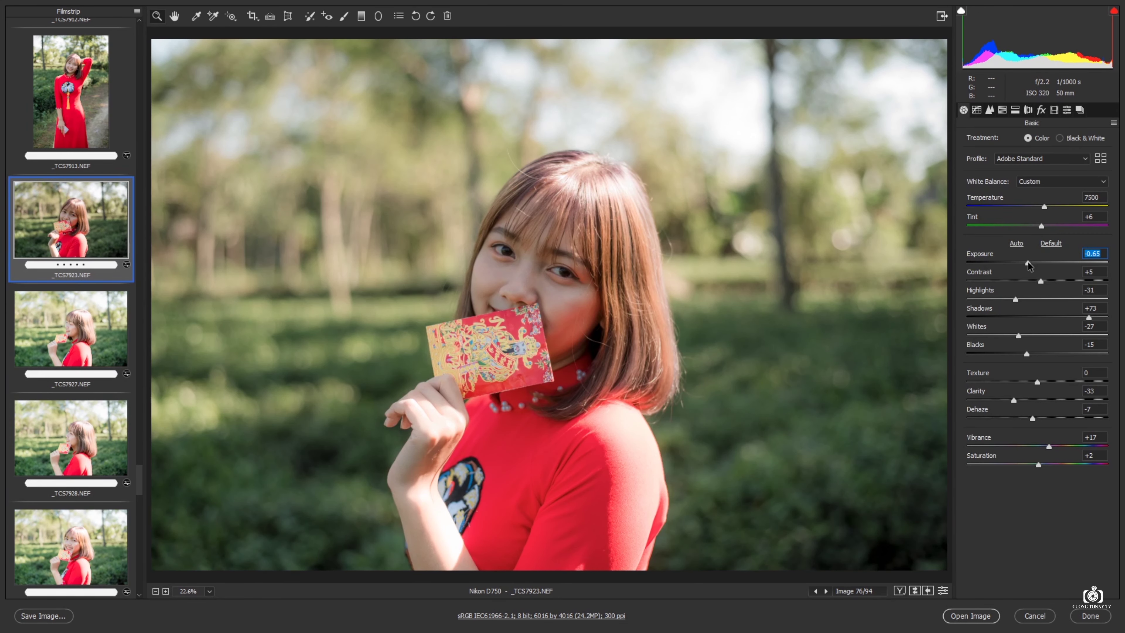
scroll(529, 319, up, 1)
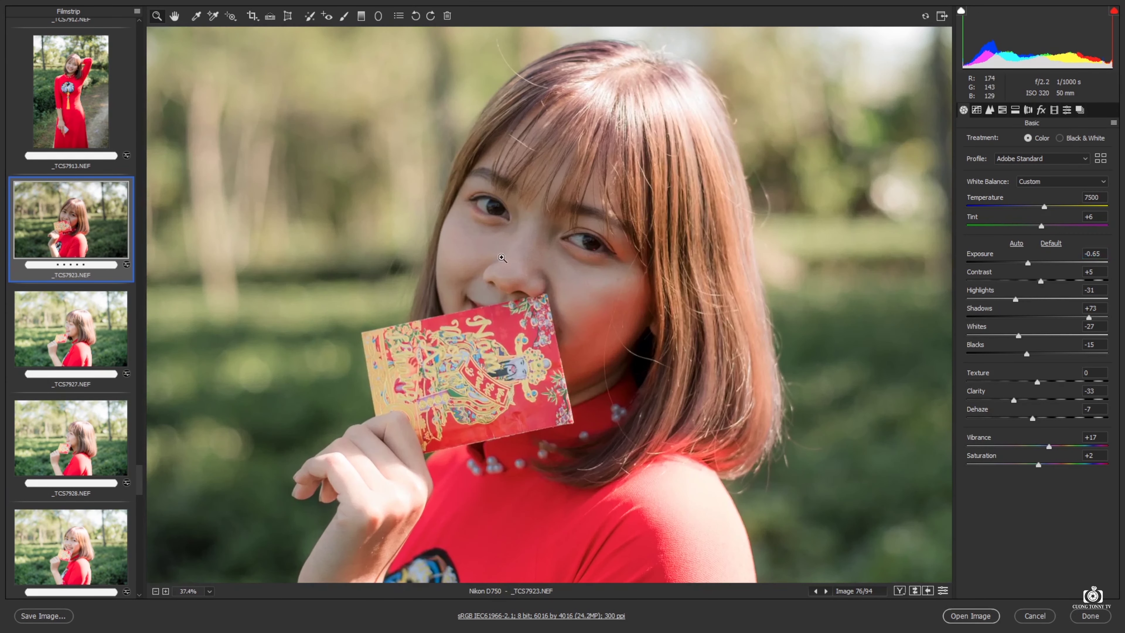
scroll(575, 266, up, 2)
click(1002, 109)
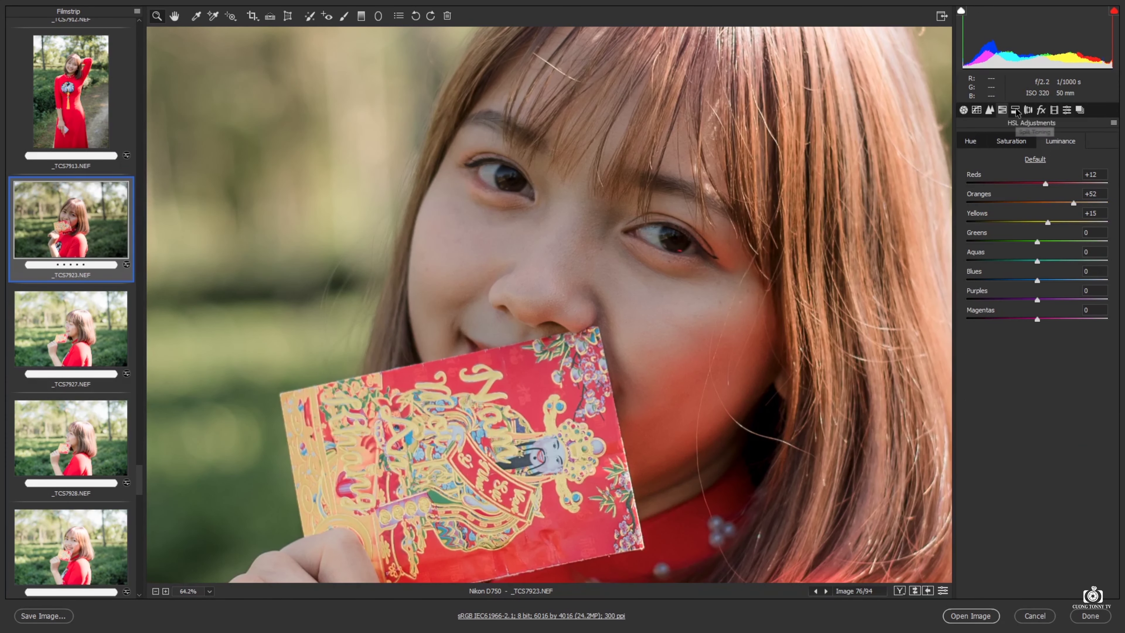
click(1002, 109)
mouse_move(1068, 200)
mouse_down()
mouse_move(1049, 203)
mouse_move(1059, 204)
mouse_up()
Select _TCS7927 through _TCS7930 and inspect _TCS7930's face up close
scroll(562, 331, down, 4)
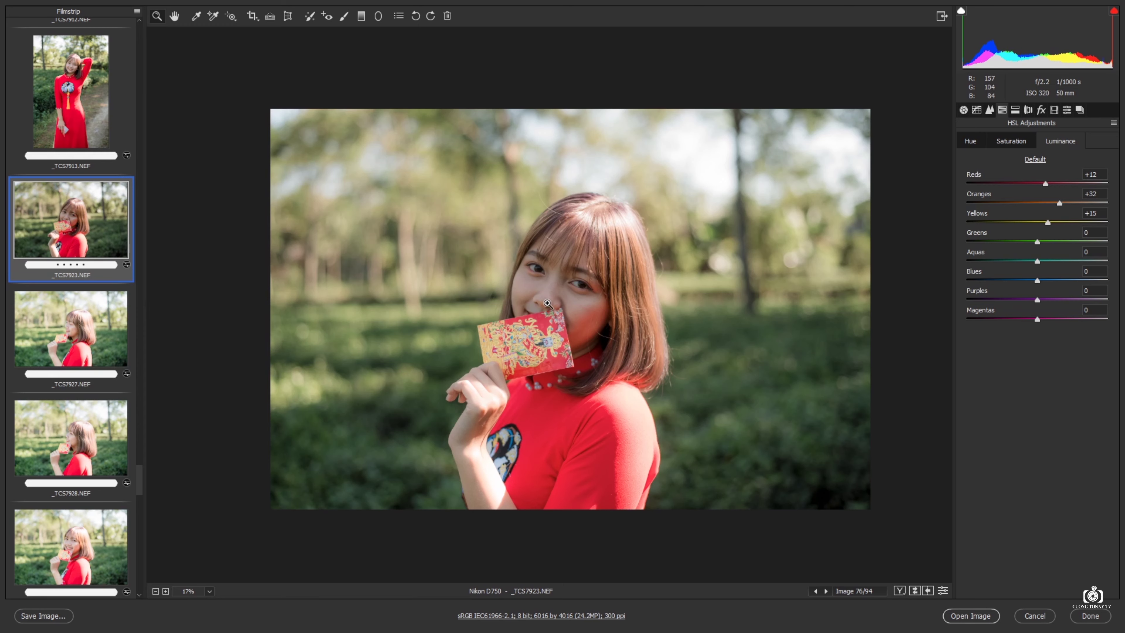
scroll(612, 306, up, 3)
scroll(576, 293, up, 2)
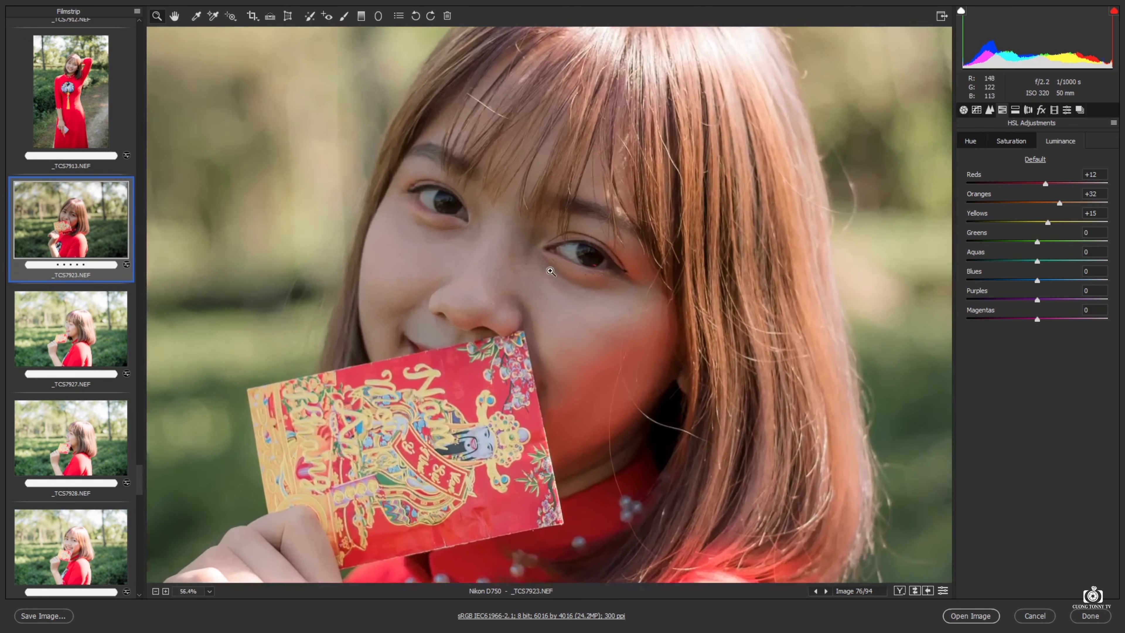
scroll(540, 280, up, 1)
scroll(508, 266, up, 1)
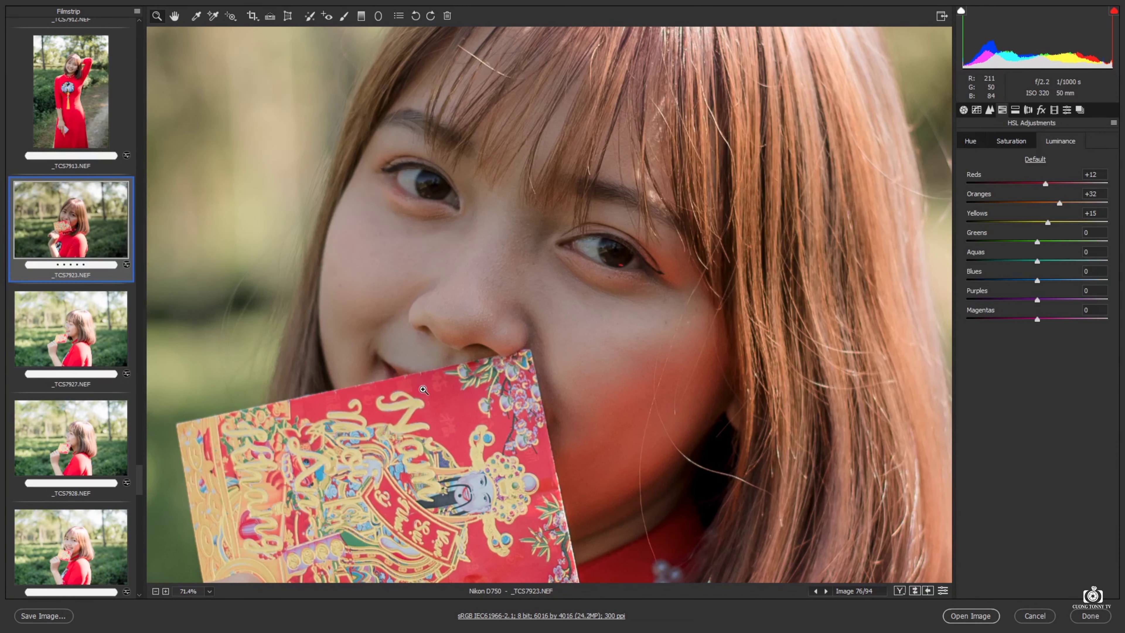
click(71, 328)
shift+click(71, 405)
scroll(590, 264, up, 1)
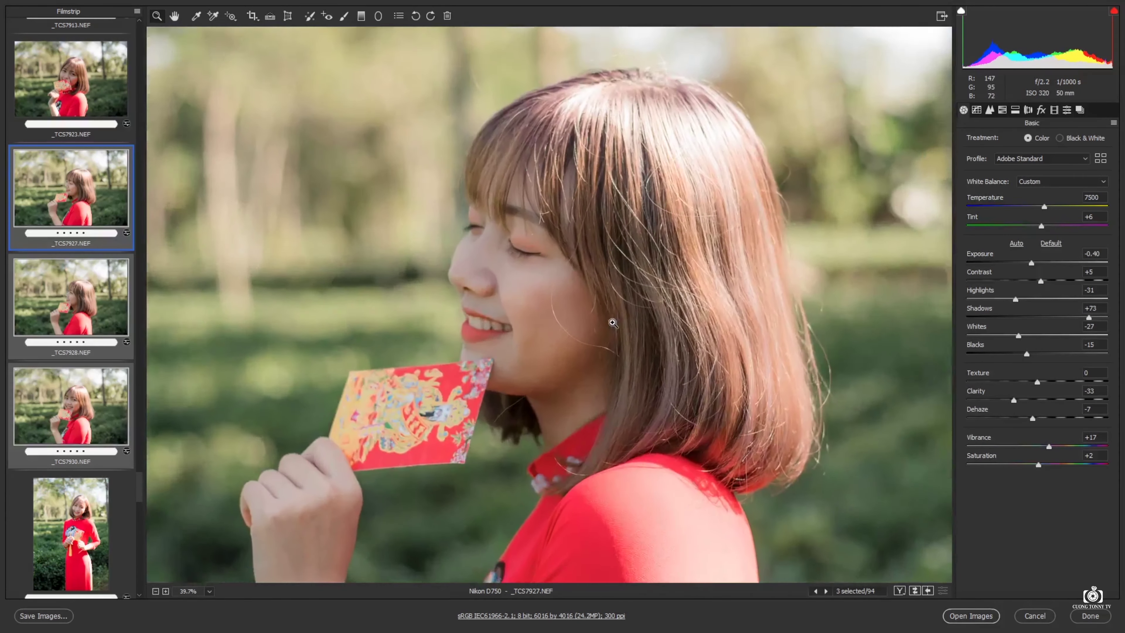
scroll(602, 284, up, 2)
scroll(615, 302, up, 1)
scroll(629, 322, up, 1)
scroll(620, 320, down, 2)
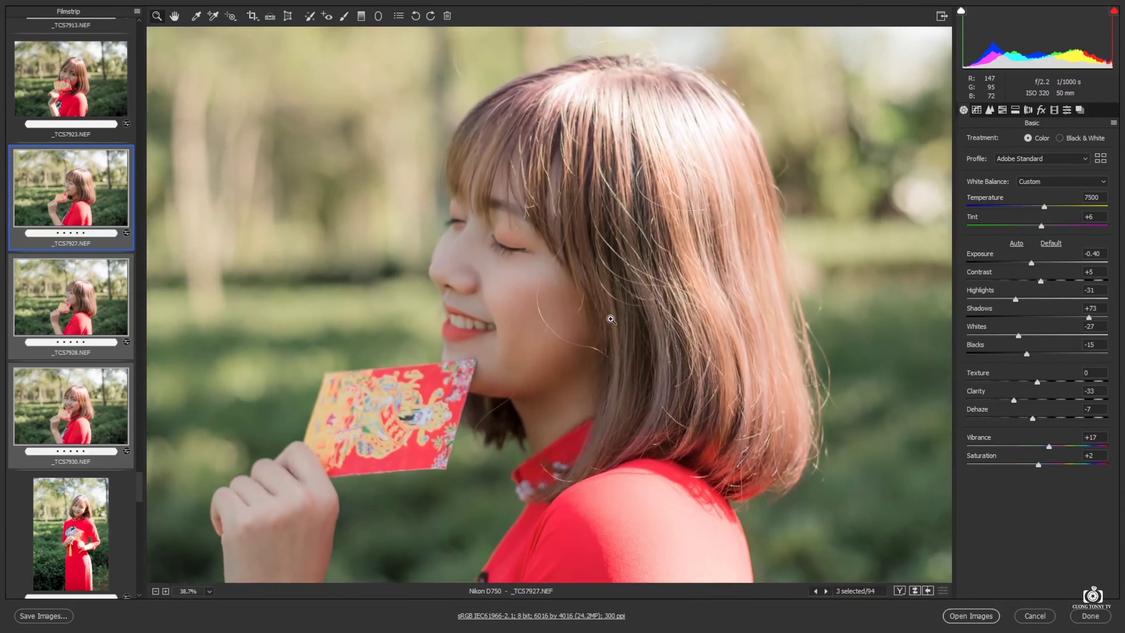
scroll(609, 320, down, 1)
scroll(597, 319, down, 1)
scroll(587, 318, down, 1)
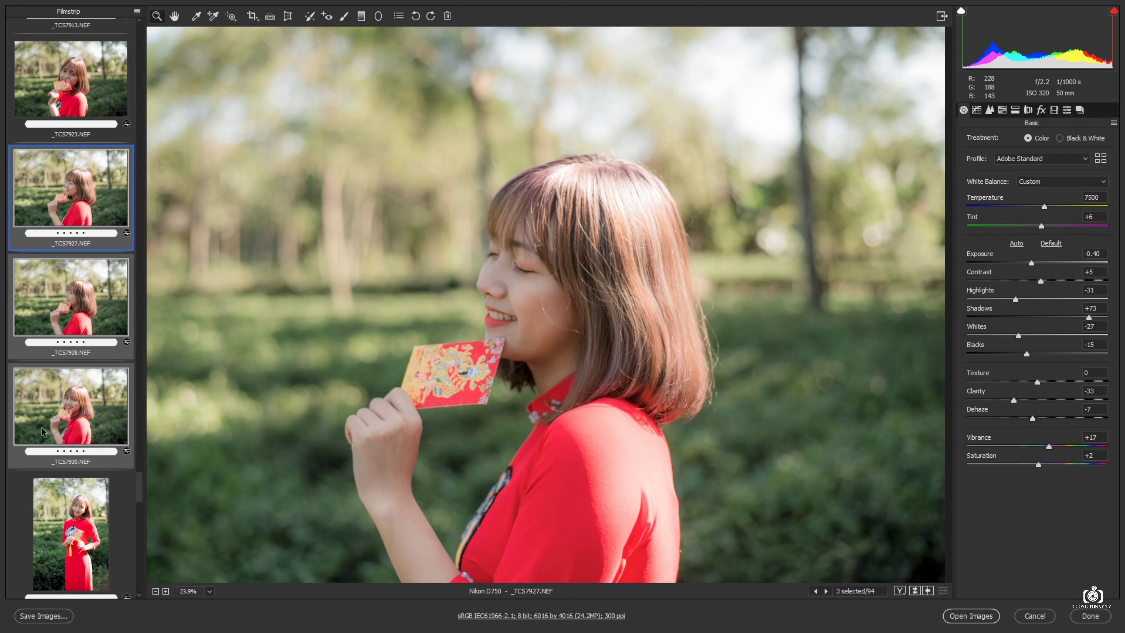
click(83, 407)
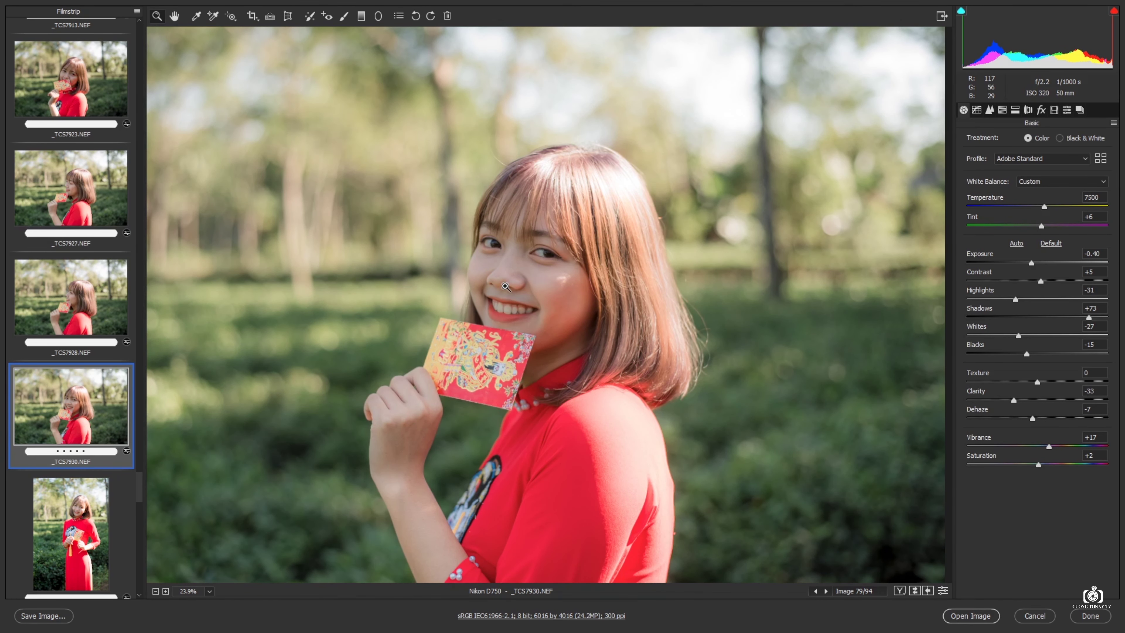
mouse_move(505, 287)
mouse_down()
mouse_move(585, 297)
mouse_move(637, 357)
mouse_up()
drag(655, 362, 594, 360)
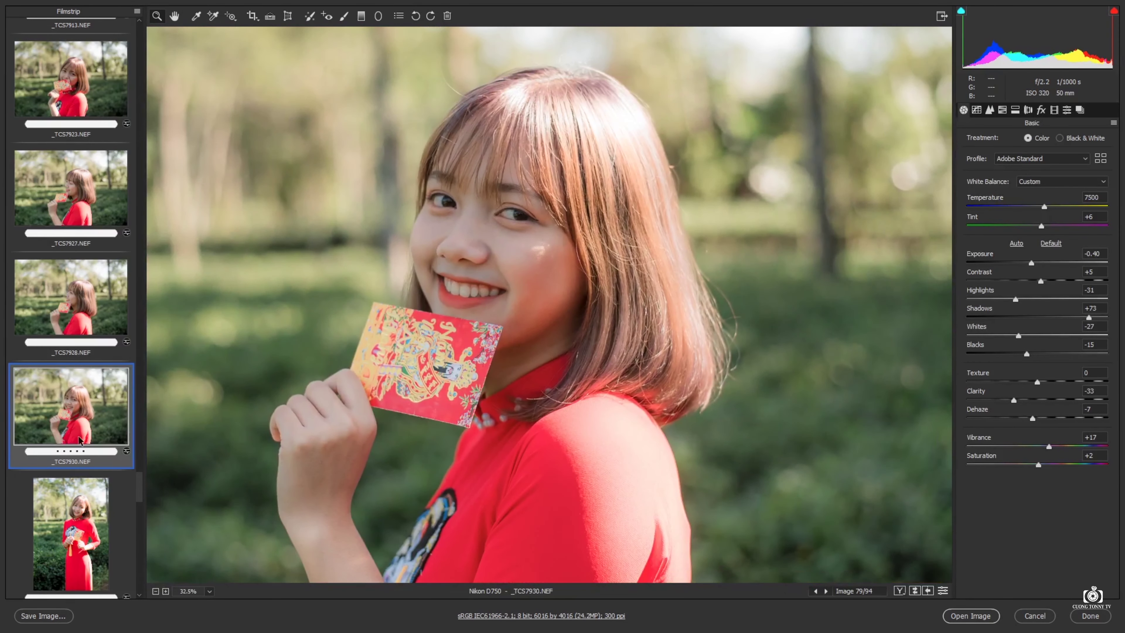
Set _TCS7933's orange luminance to +25 and yellows to +12
click(87, 523)
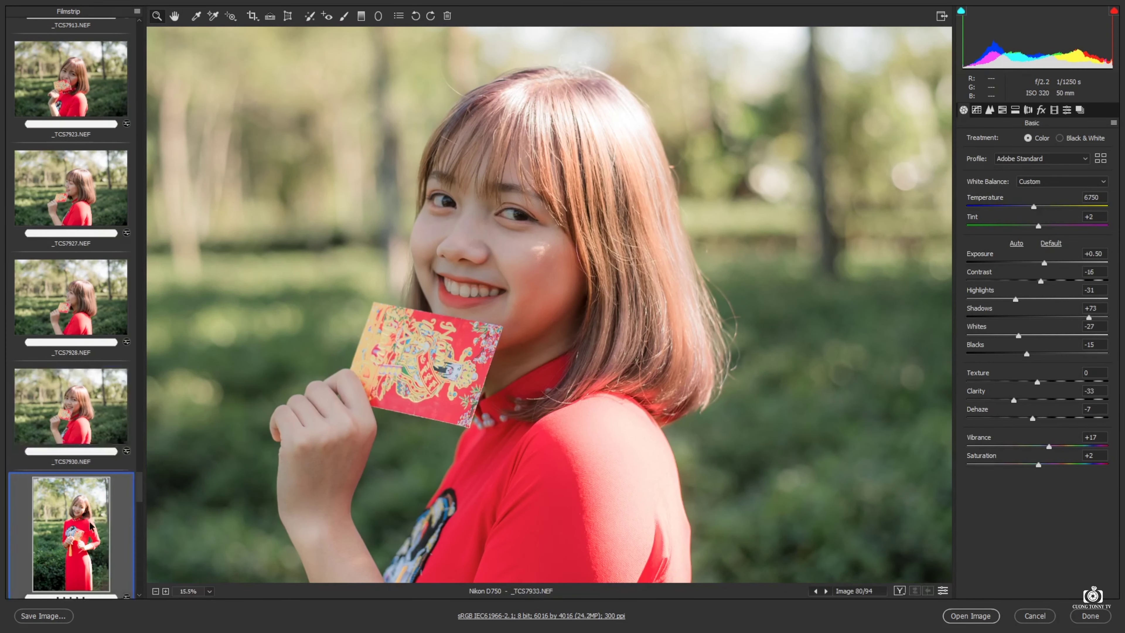
drag(646, 167, 662, 171)
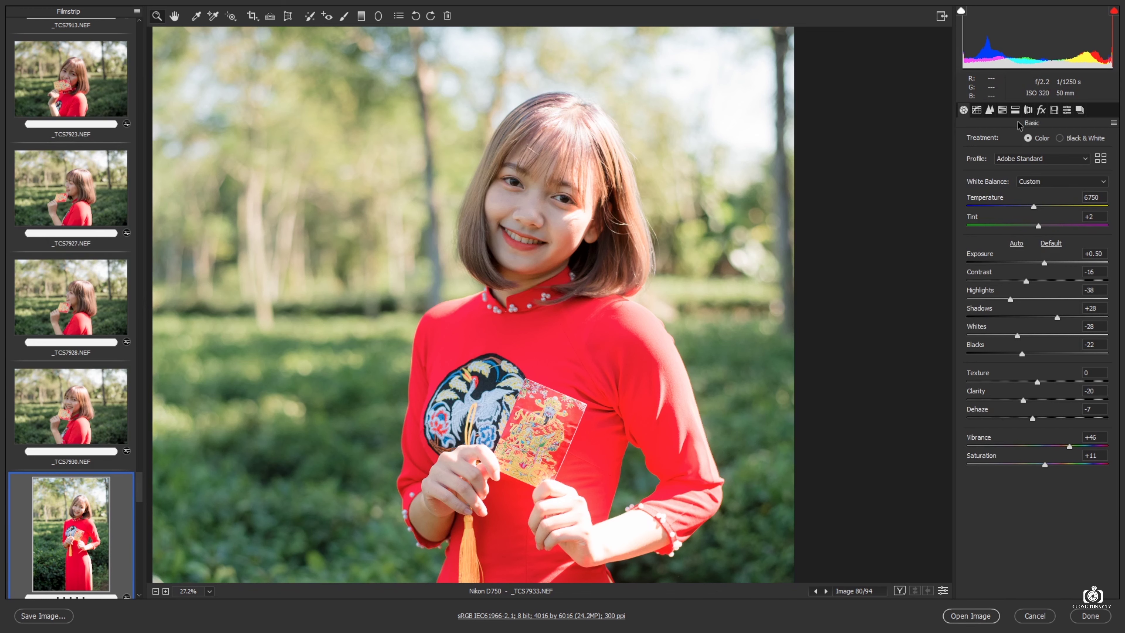
click(1015, 110)
click(1002, 110)
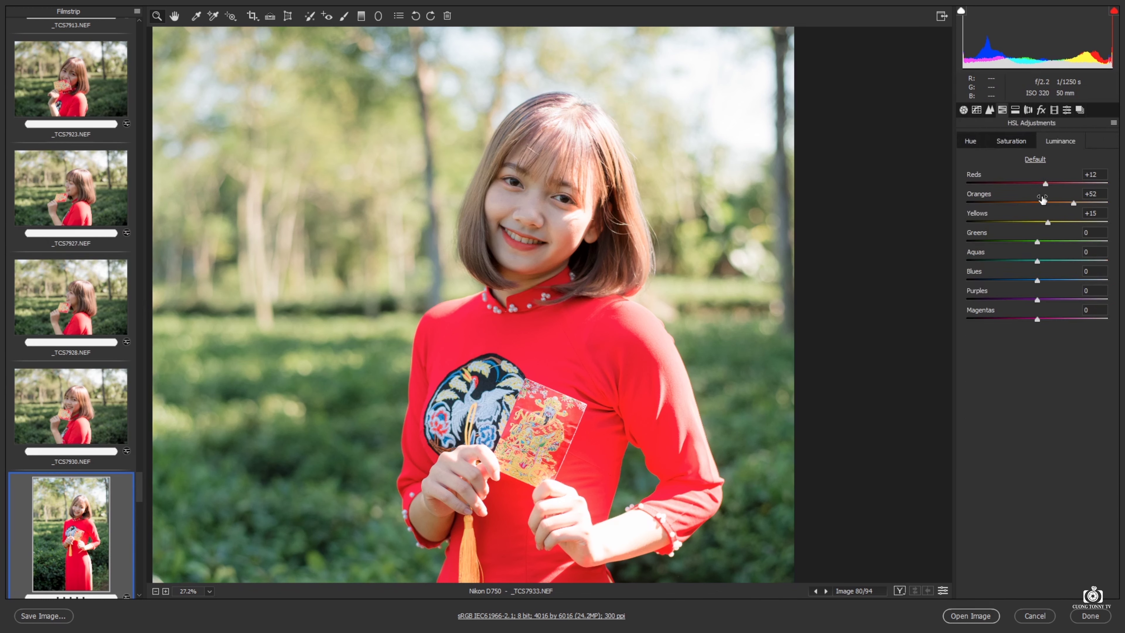
drag(1069, 213, 1061, 205)
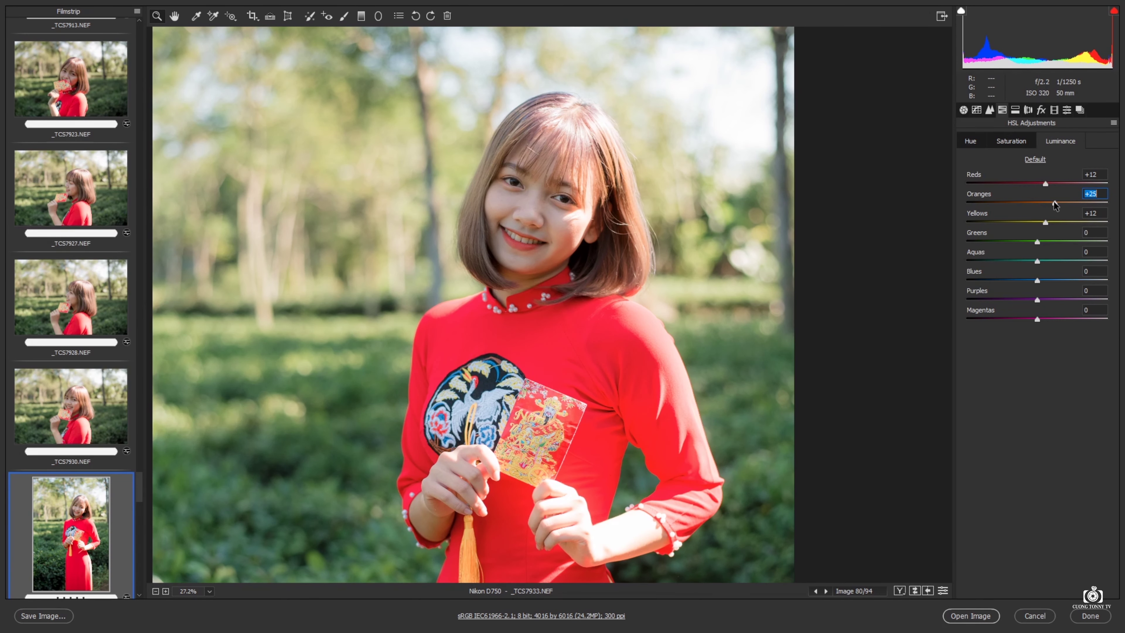
click(570, 220)
key(ctrl+0)
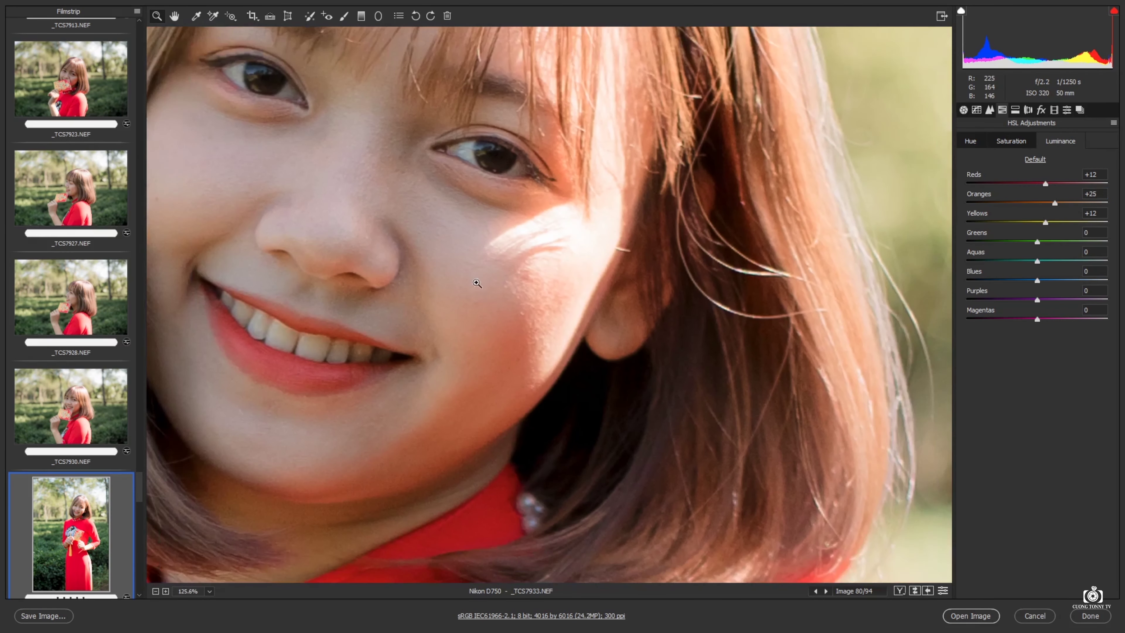
key(ctrl+0)
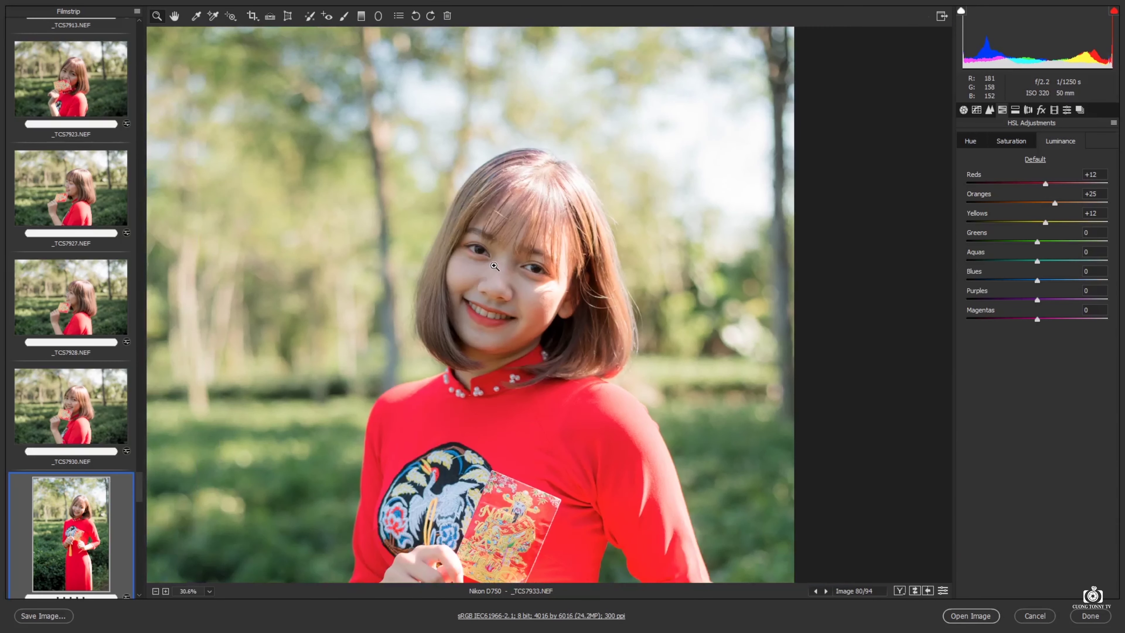
scroll(71, 405, down, 2)
scroll(70, 445, down, 3)
click(73, 419)
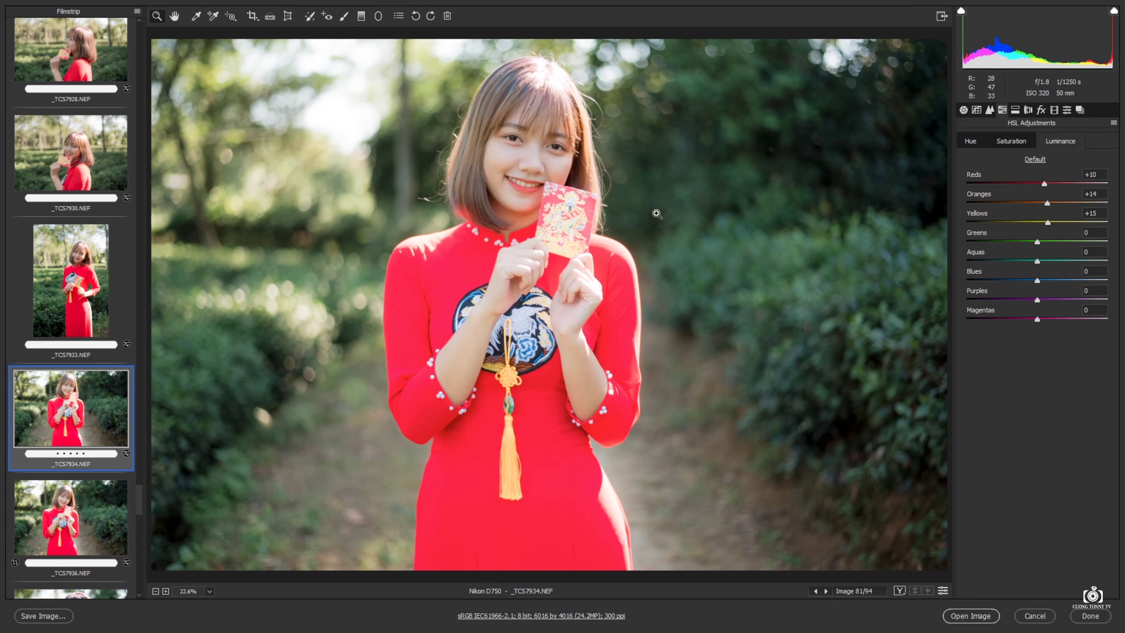
click(509, 134)
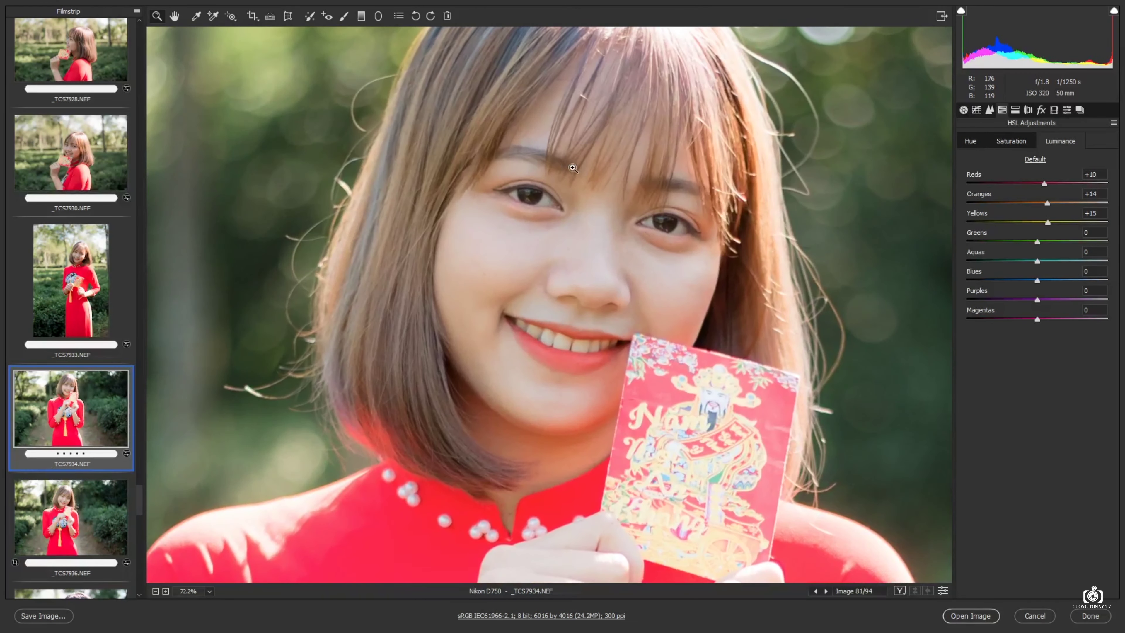
click(569, 169)
drag(588, 226, 549, 319)
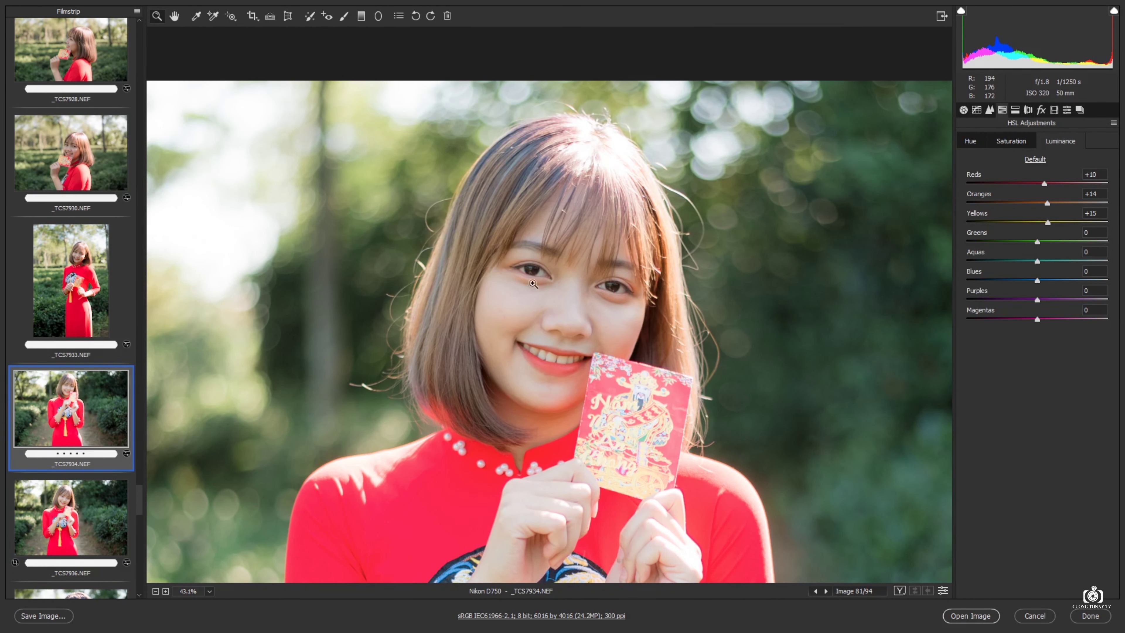
mouse_move(550, 318)
mouse_down()
mouse_move(581, 343)
mouse_move(587, 389)
mouse_up()
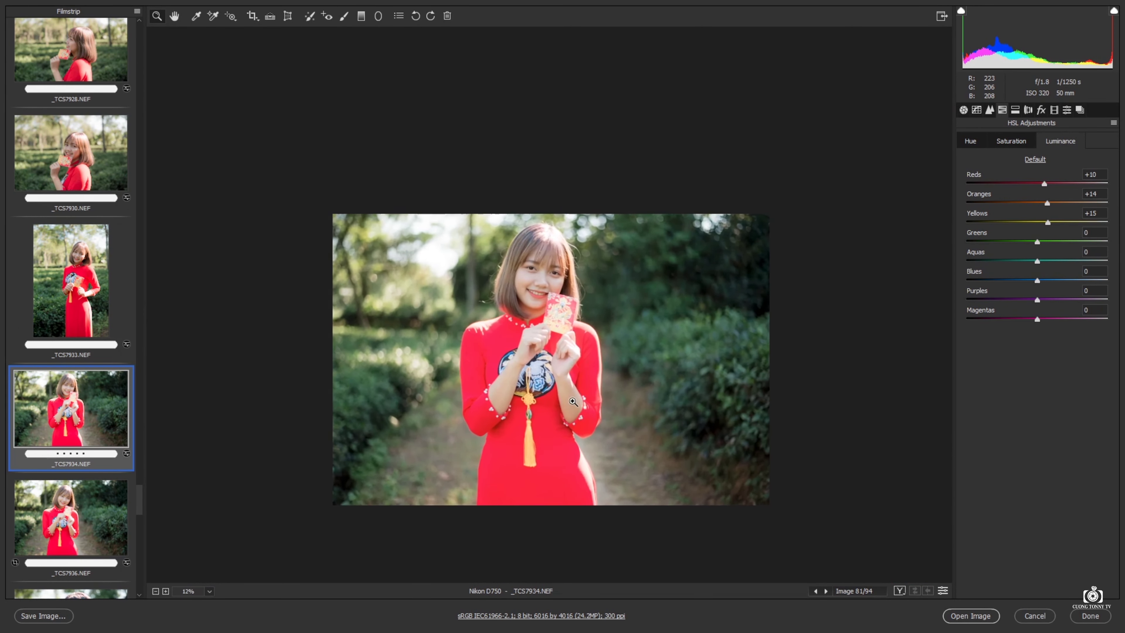
drag(587, 388, 383, 398)
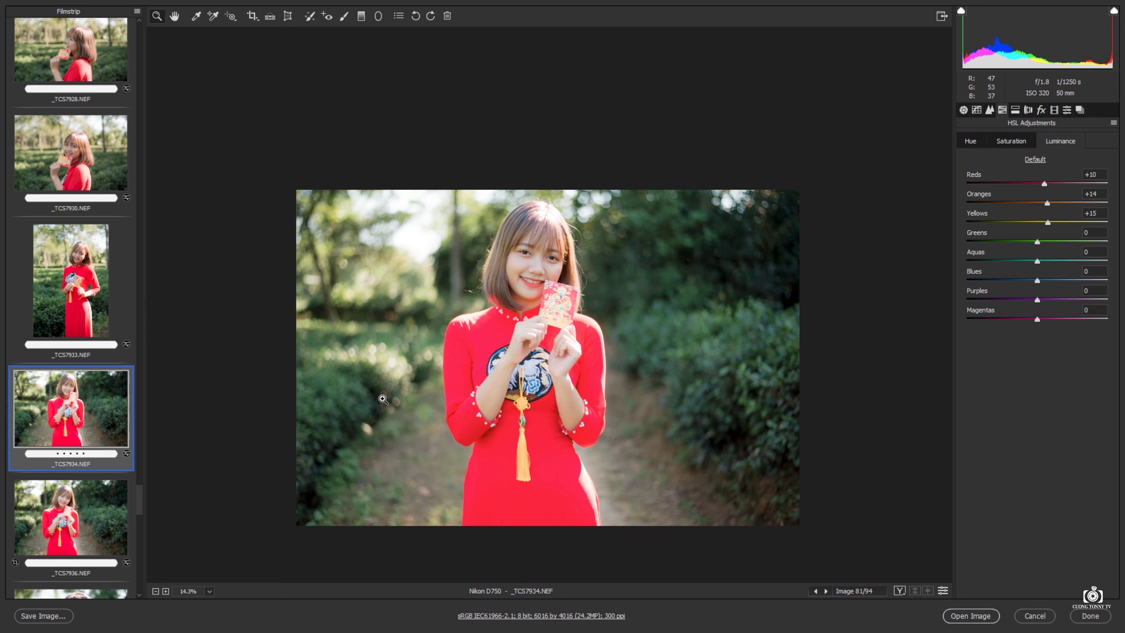
drag(507, 360, 605, 259)
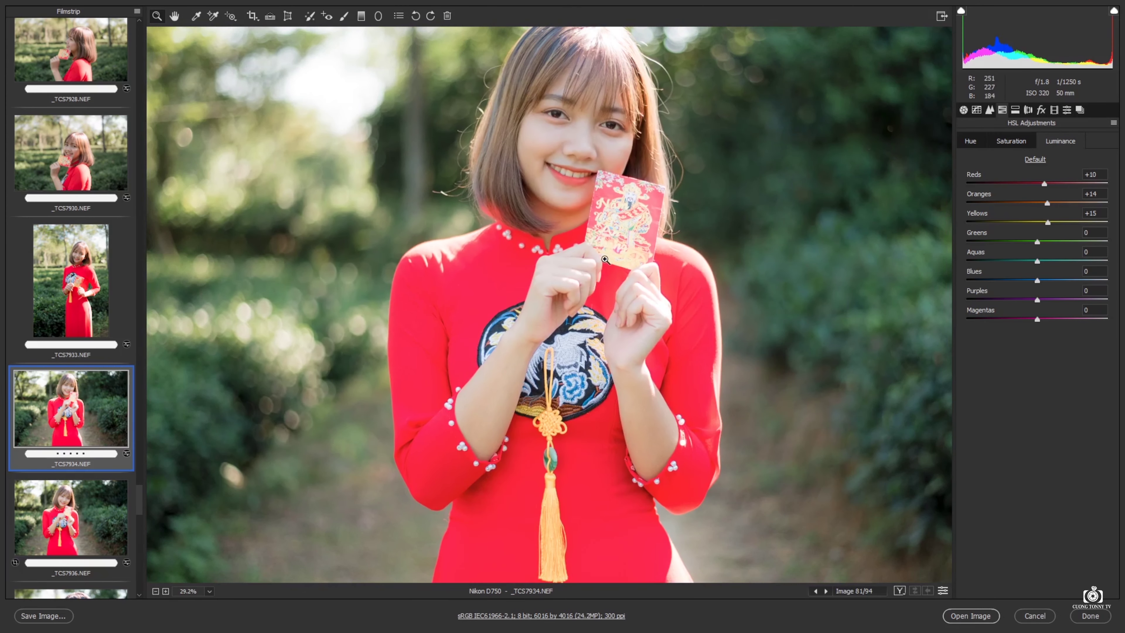
click(604, 260)
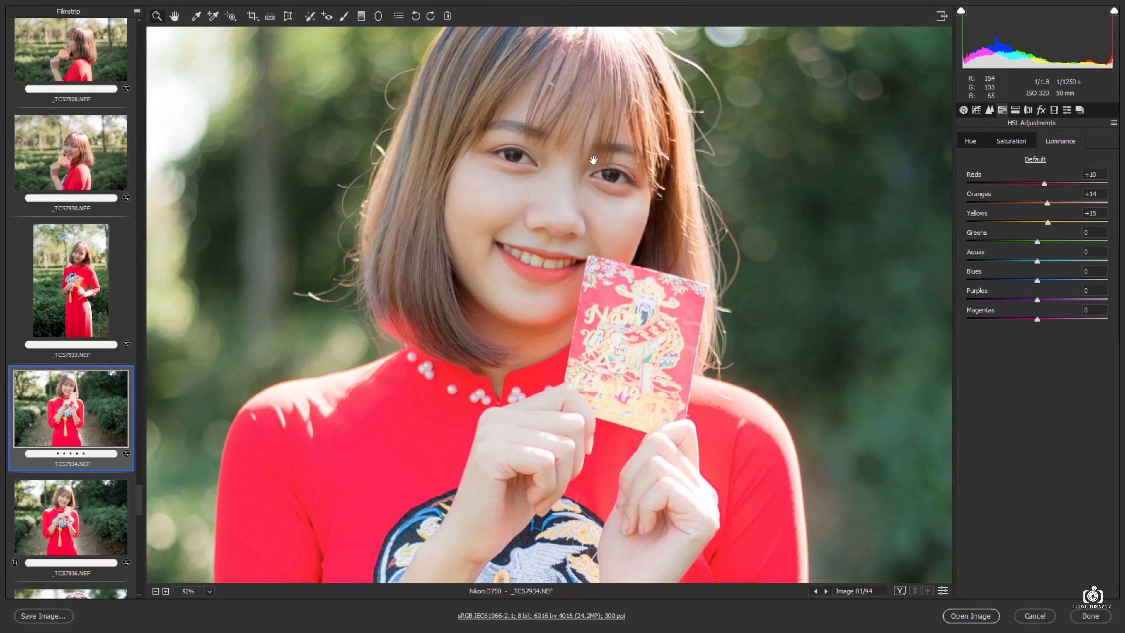
mouse_move(551, 181)
mouse_down()
mouse_move(542, 261)
mouse_move(560, 290)
mouse_up()
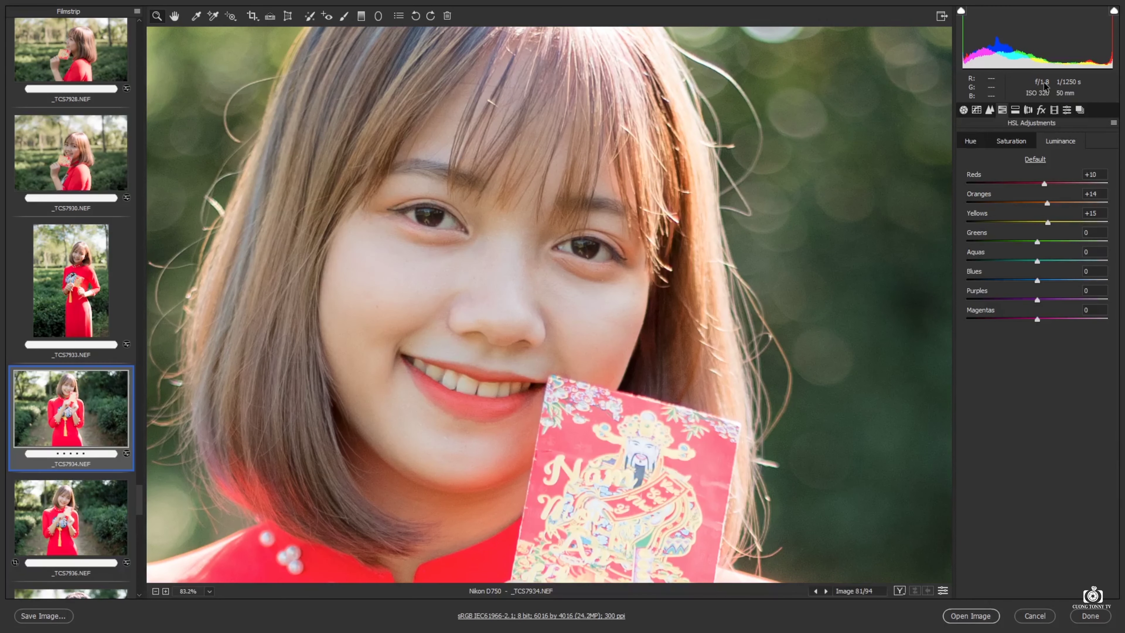
drag(478, 282, 481, 304)
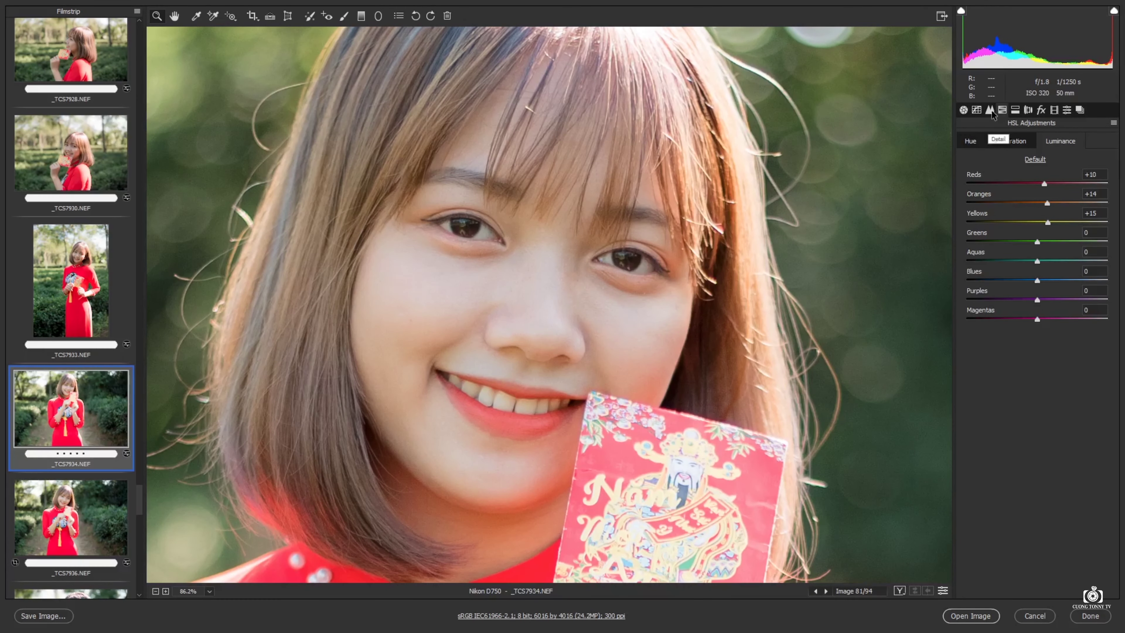
Set _TCS7934's Sharpening Detail to 39 in the Detail panel
click(990, 110)
drag(1017, 195, 1026, 196)
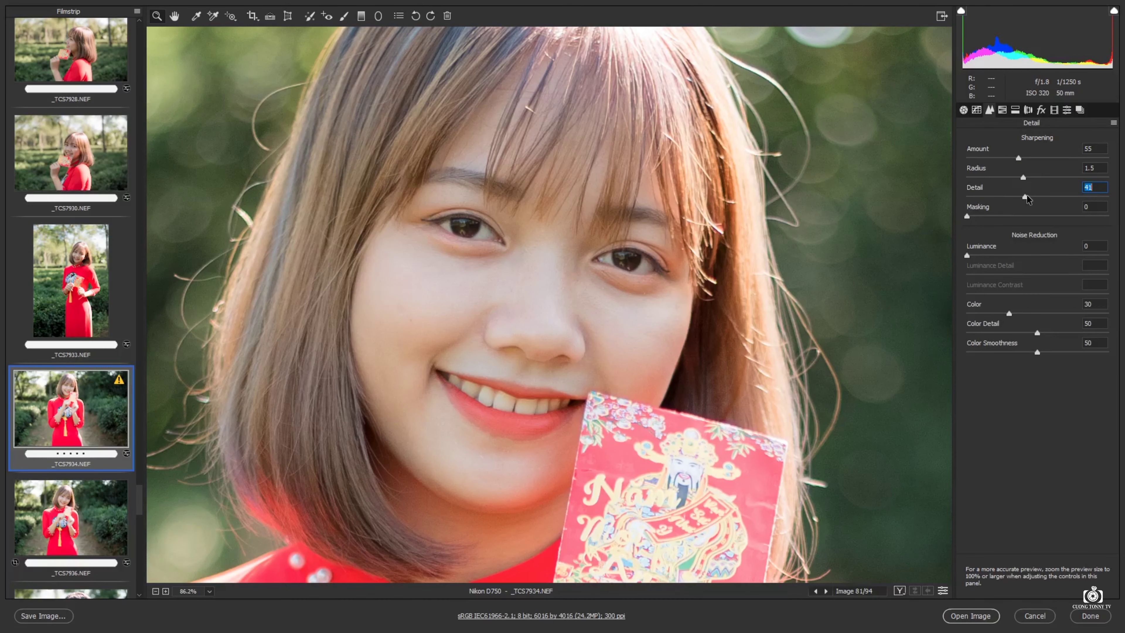
scroll(554, 292, up, 3)
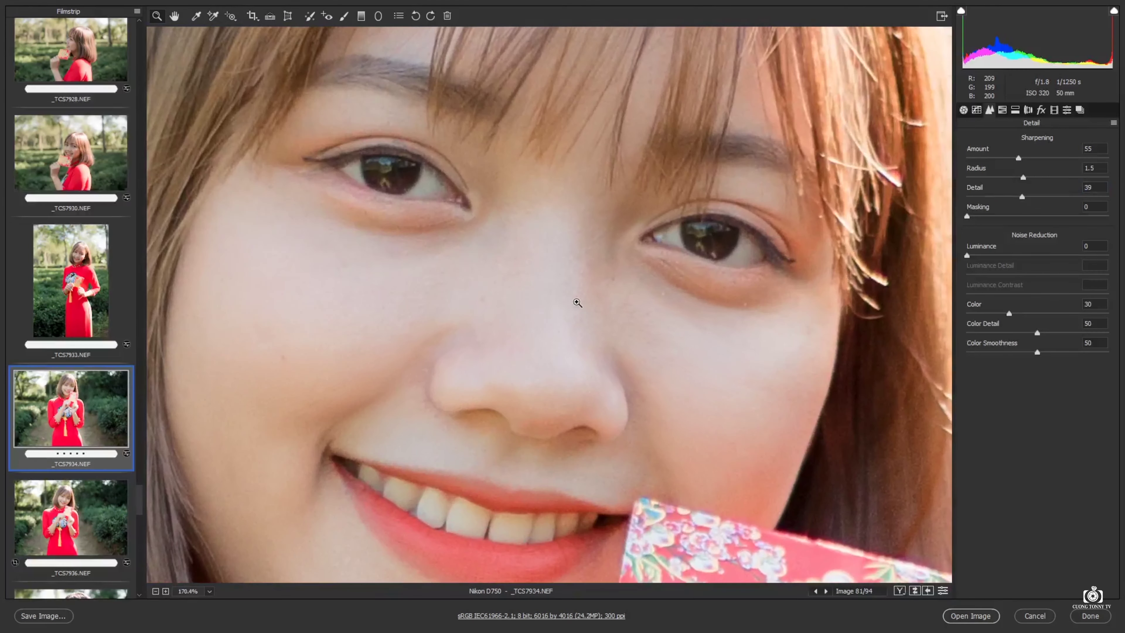
scroll(555, 281, down, 2)
scroll(554, 281, down, 6)
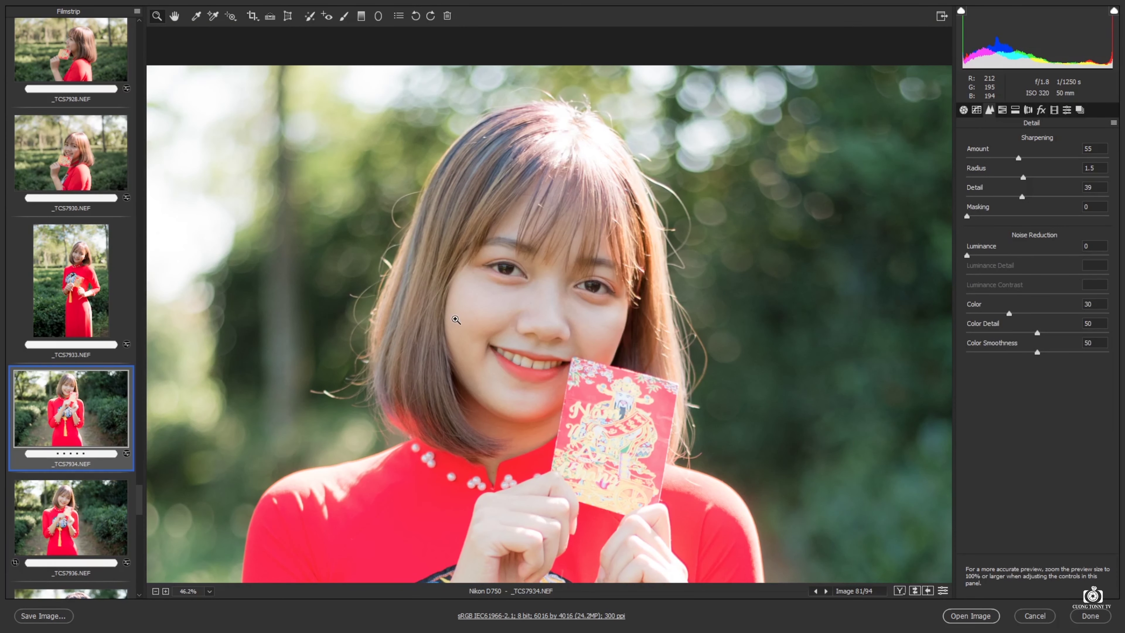
scroll(454, 319, down, 3)
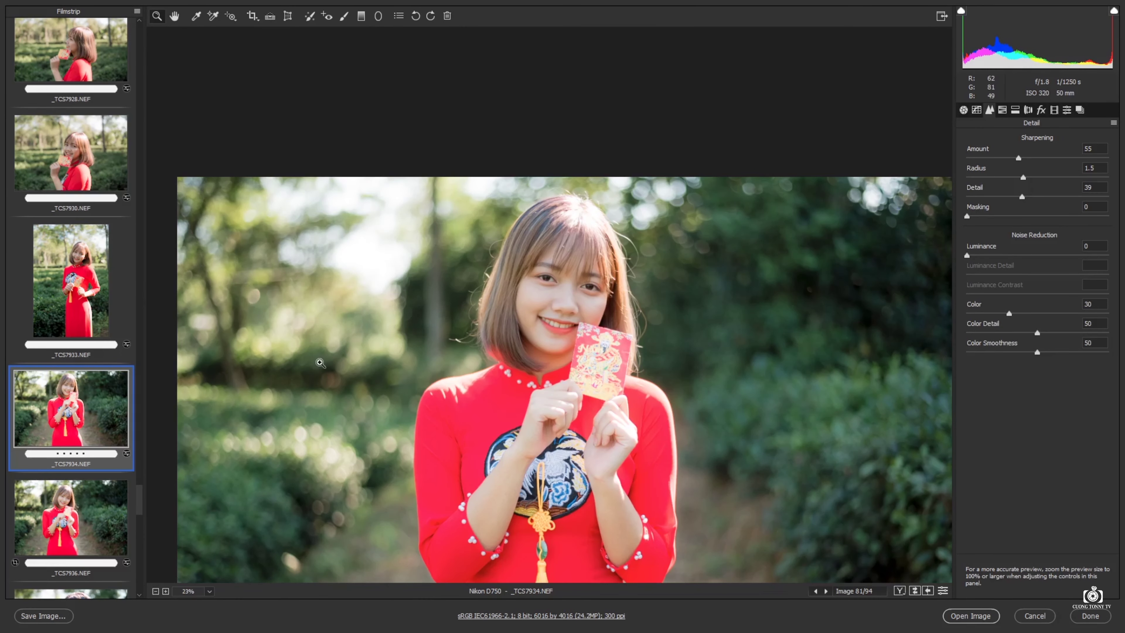
scroll(331, 387, up, 2)
scroll(288, 276, up, 2)
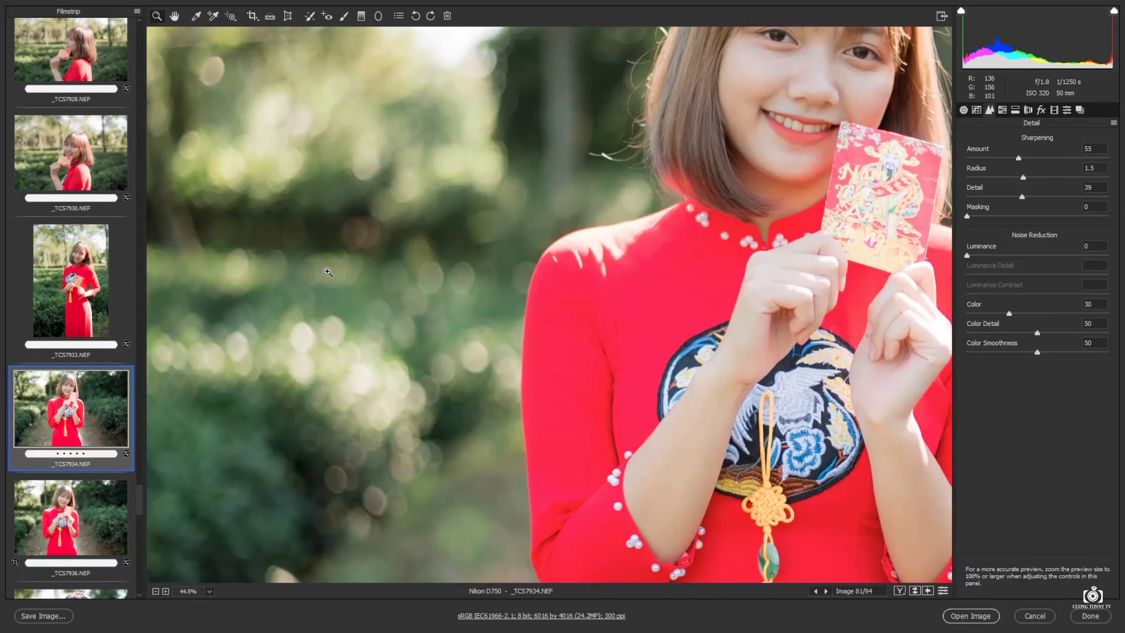
scroll(346, 274, up, 1)
Pan the zoomed preview over the girl's face and green bokeh, then fit to view
mouse_move(346, 274)
mouse_down()
mouse_move(401, 331)
mouse_move(354, 495)
mouse_up()
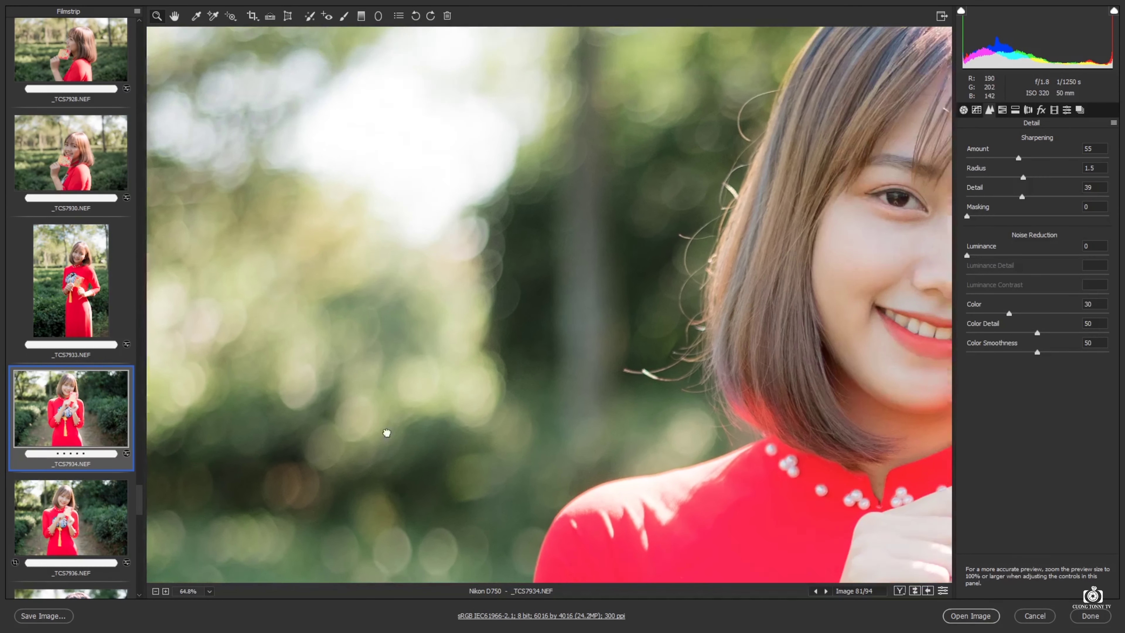
drag(387, 432, 476, 423)
mouse_move(886, 367)
mouse_down()
mouse_move(663, 364)
mouse_move(434, 444)
mouse_move(364, 382)
mouse_up()
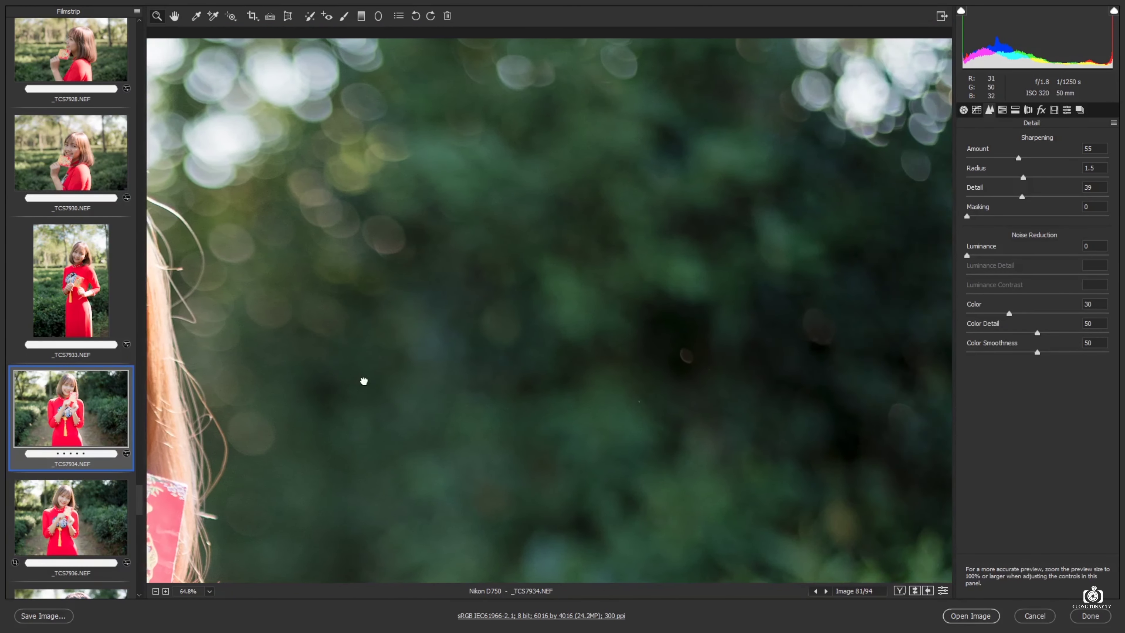
drag(472, 362, 678, 319)
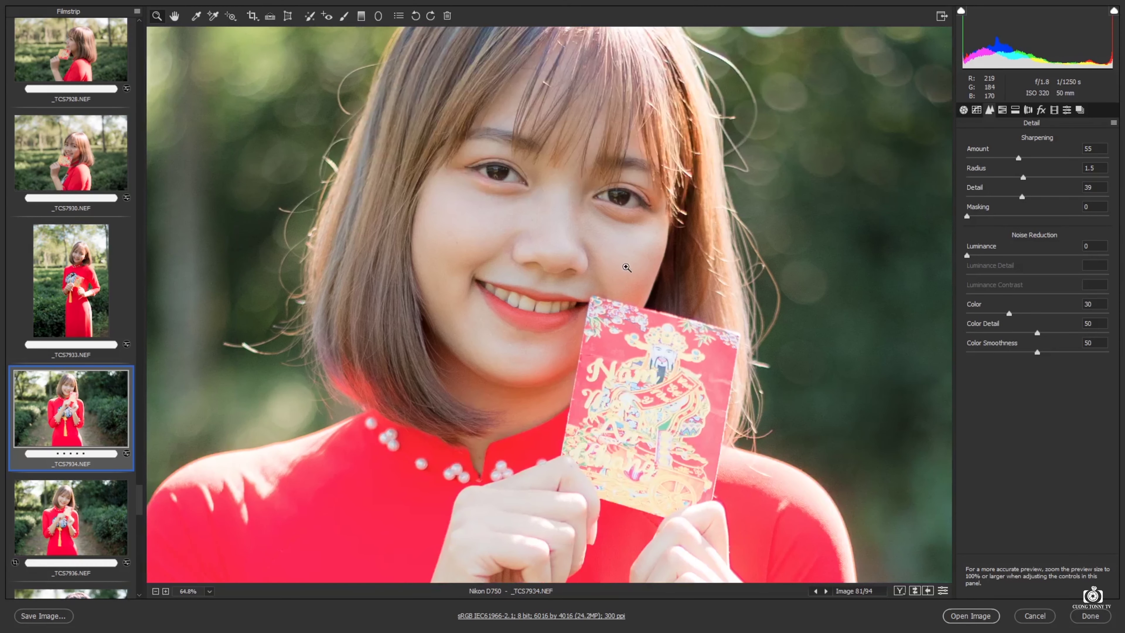
key(ctrl+0)
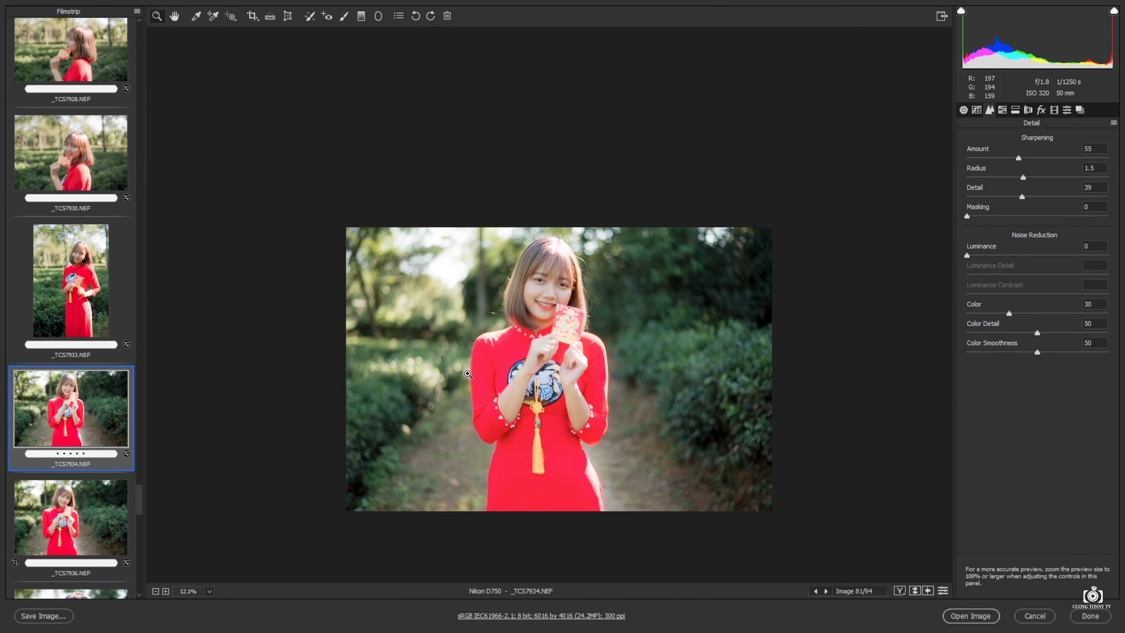
scroll(107, 313, down, 3)
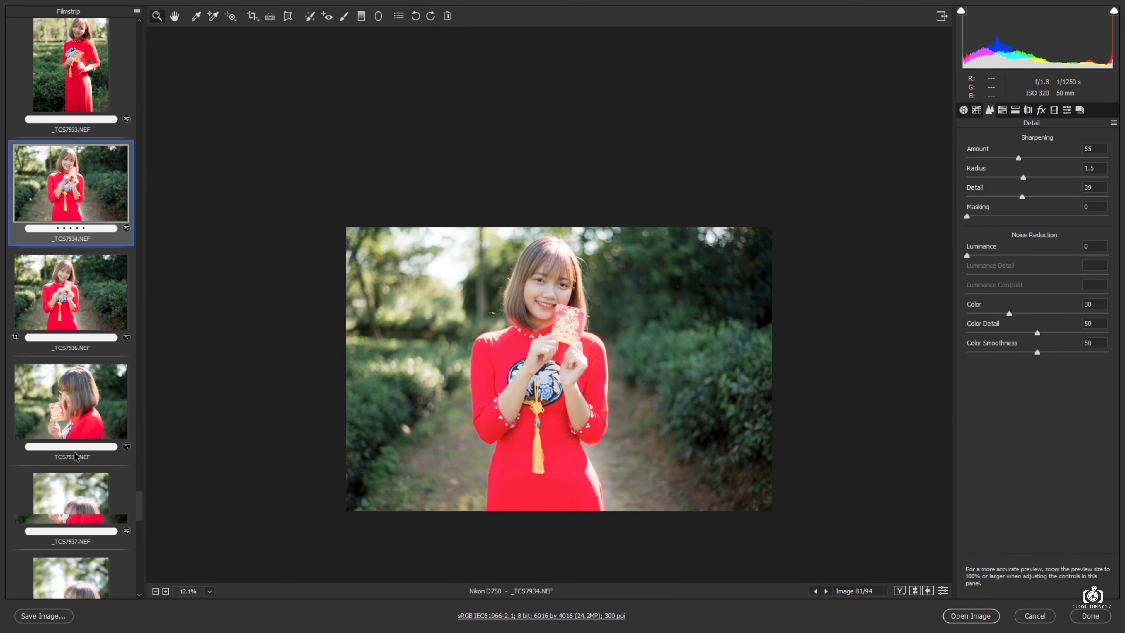
Synchronize _TCS7934's edits, including Detail 39, to _TCS7936
ctrl+click(108, 313)
key(alt+s)
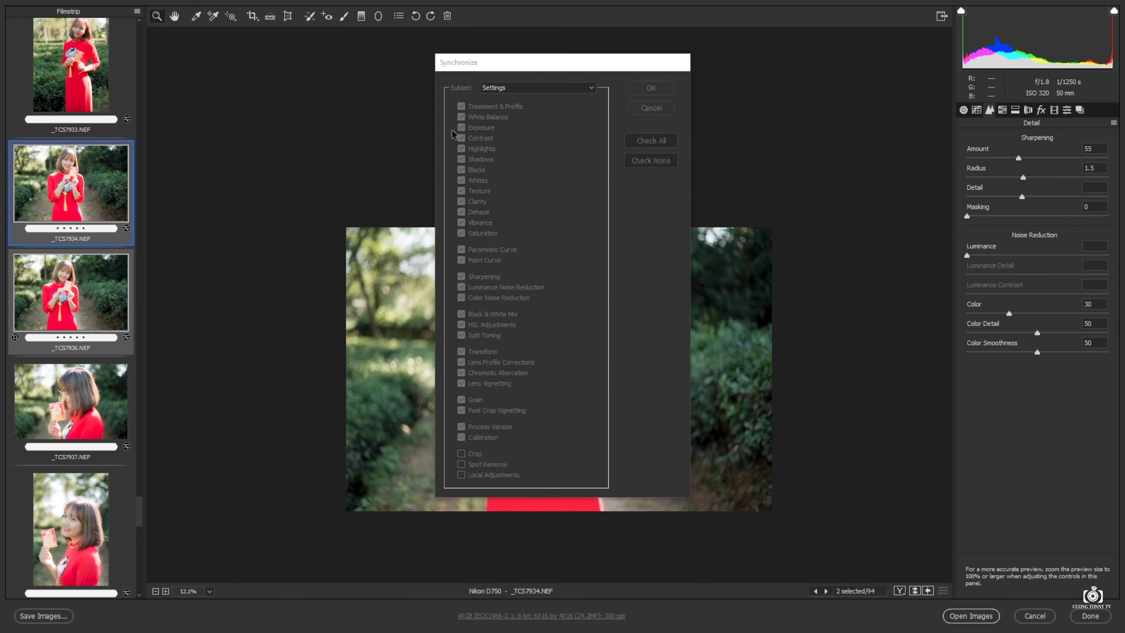
key(Return)
Check _TCS7936's face up close, then move on to _TCS7937
click(79, 296)
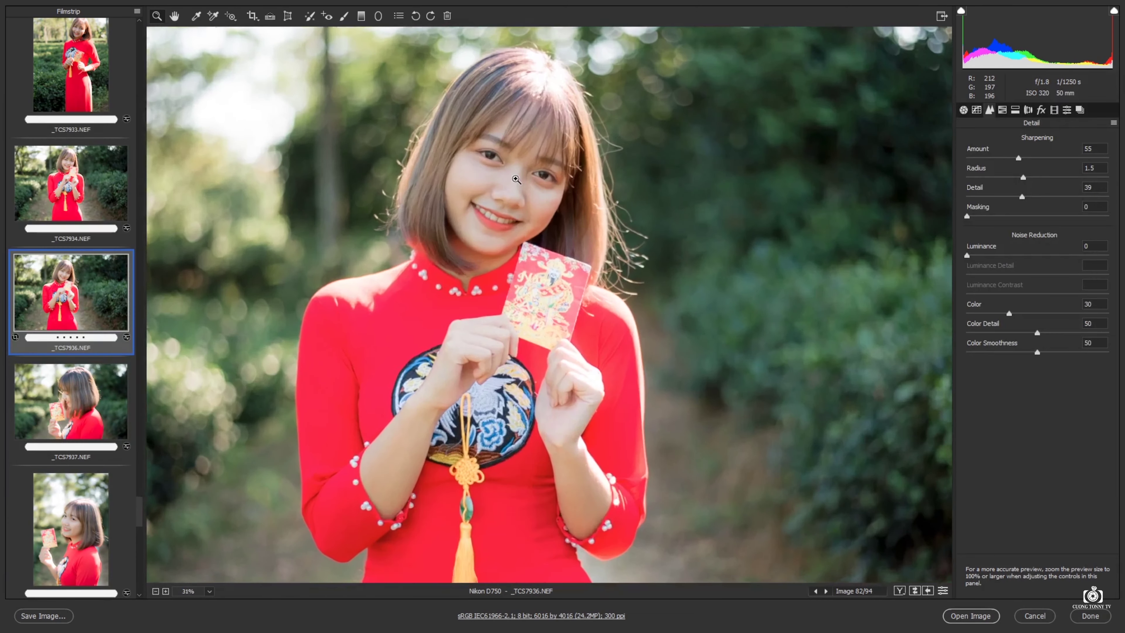
mouse_move(493, 172)
mouse_down()
mouse_move(522, 177)
mouse_move(505, 253)
mouse_up()
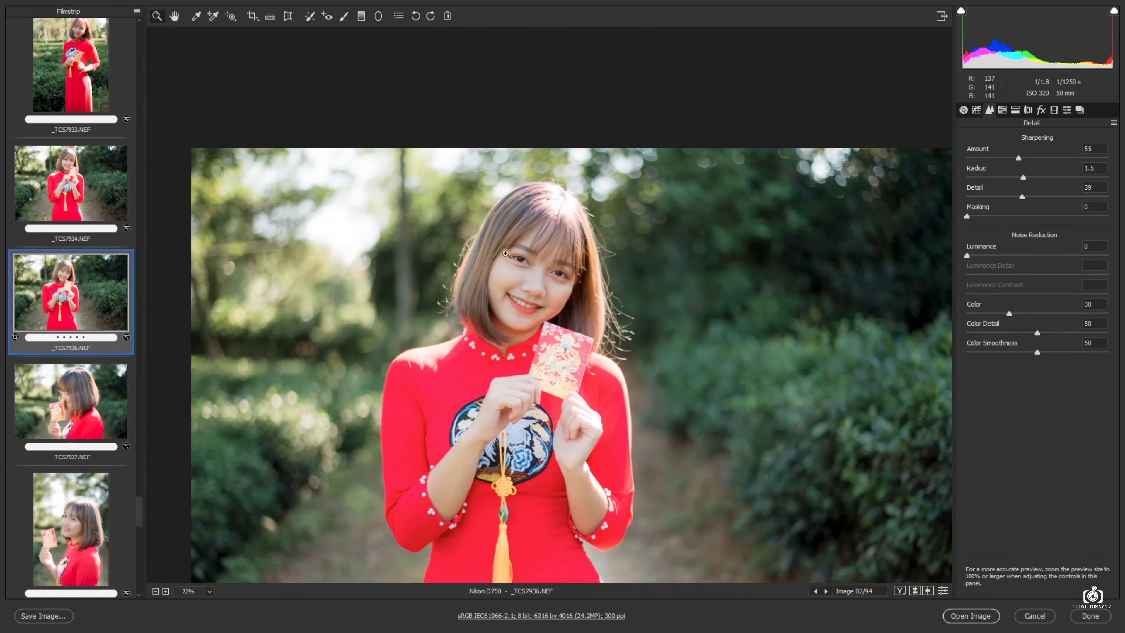
drag(506, 253, 107, 424)
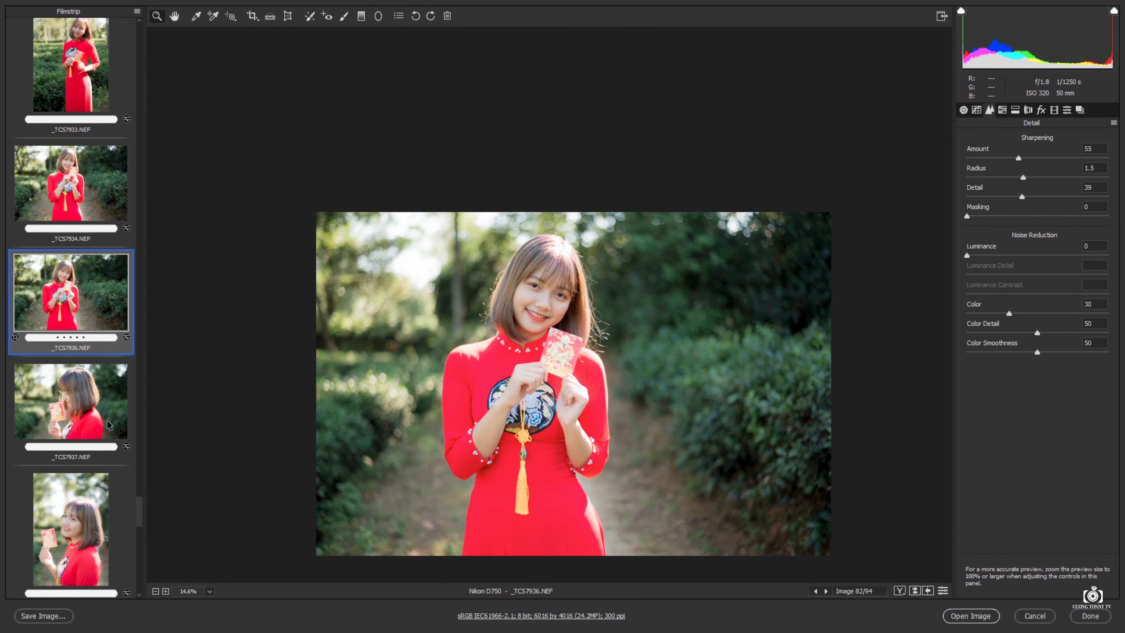
click(107, 424)
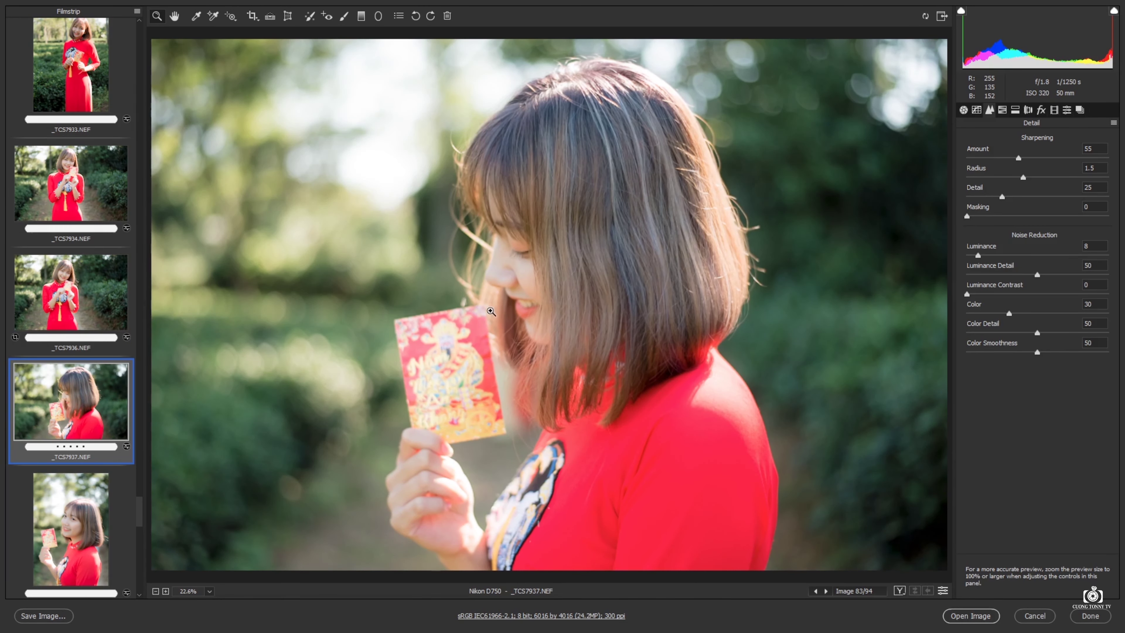
Open _TCS7938, dismiss the device notification and show its Basic settings
scroll(69, 427, down, 1)
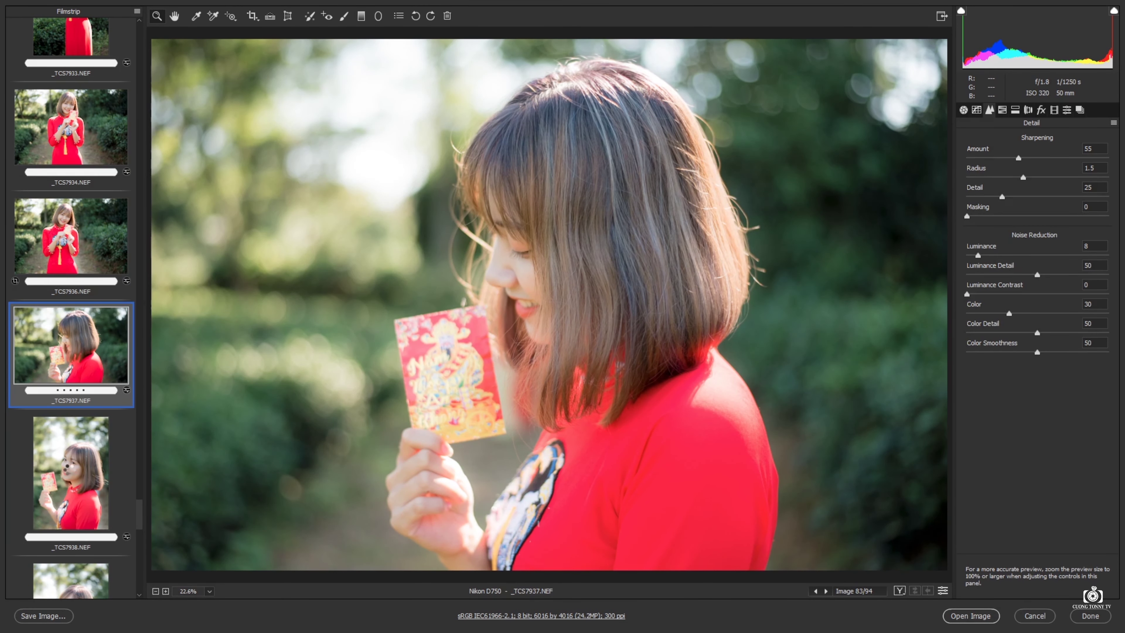
click(69, 427)
scroll(536, 272, up, 2)
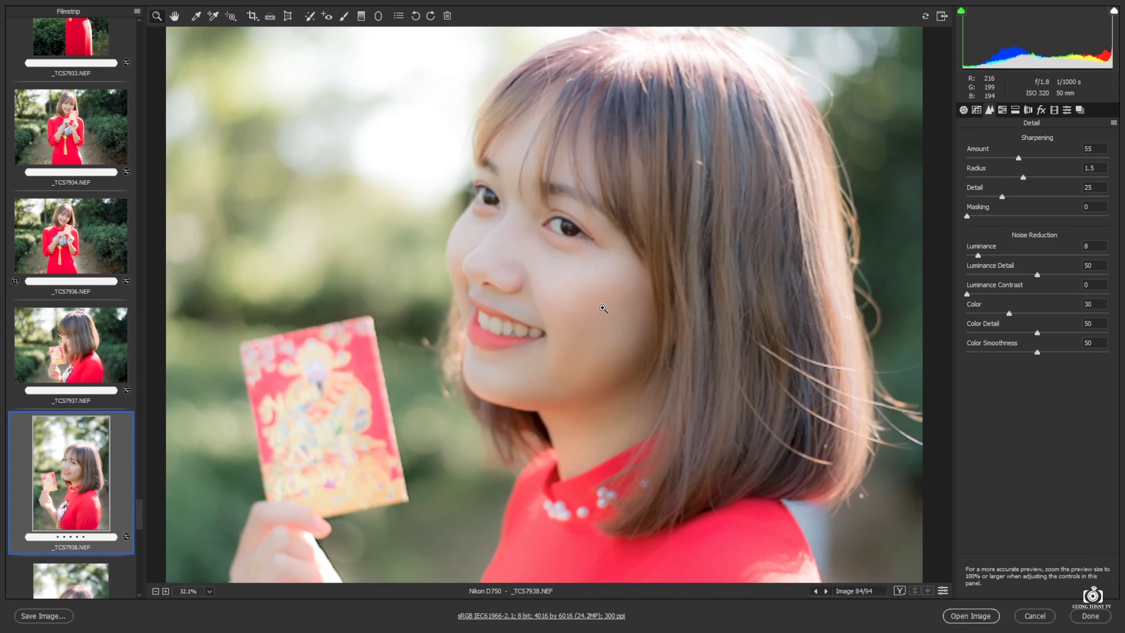
scroll(603, 308, up, 1)
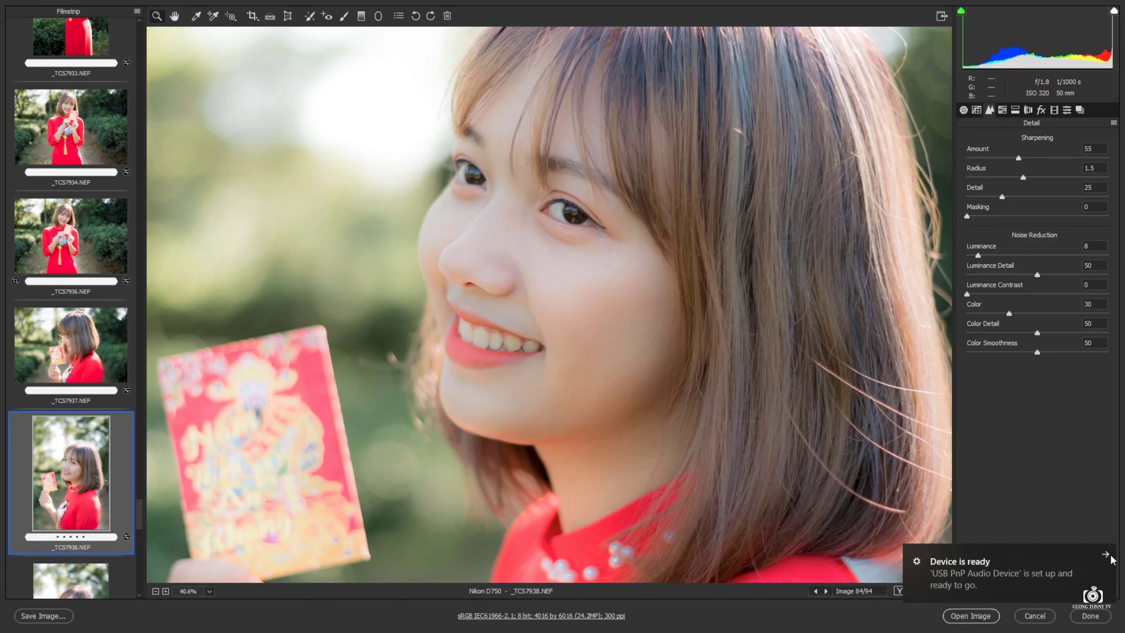
click(1106, 555)
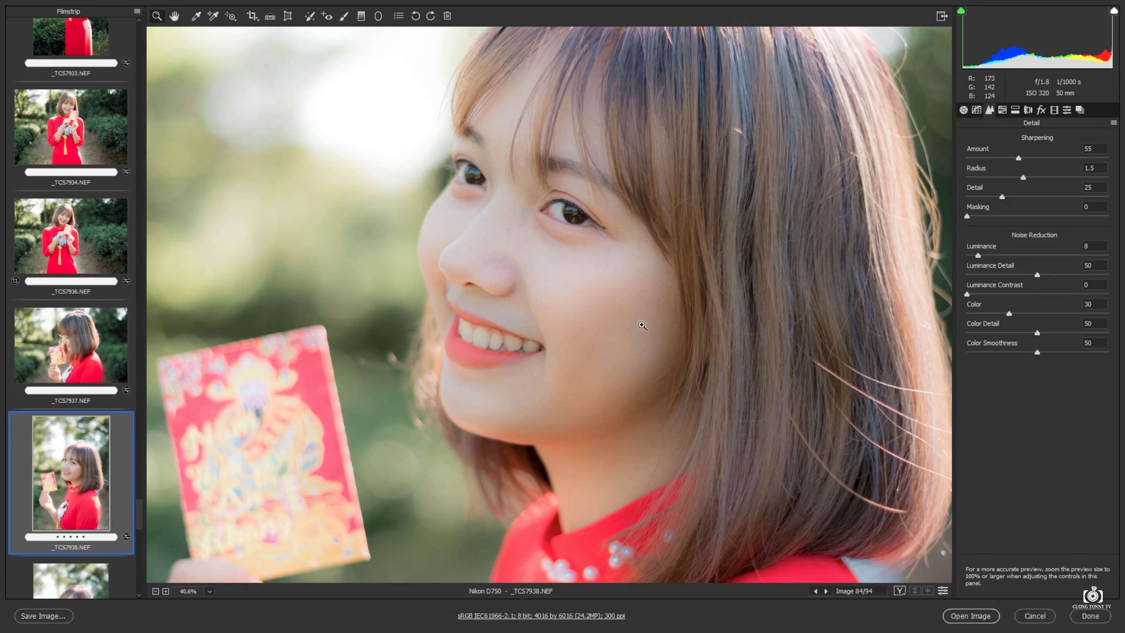
key(ctrl+0)
click(963, 109)
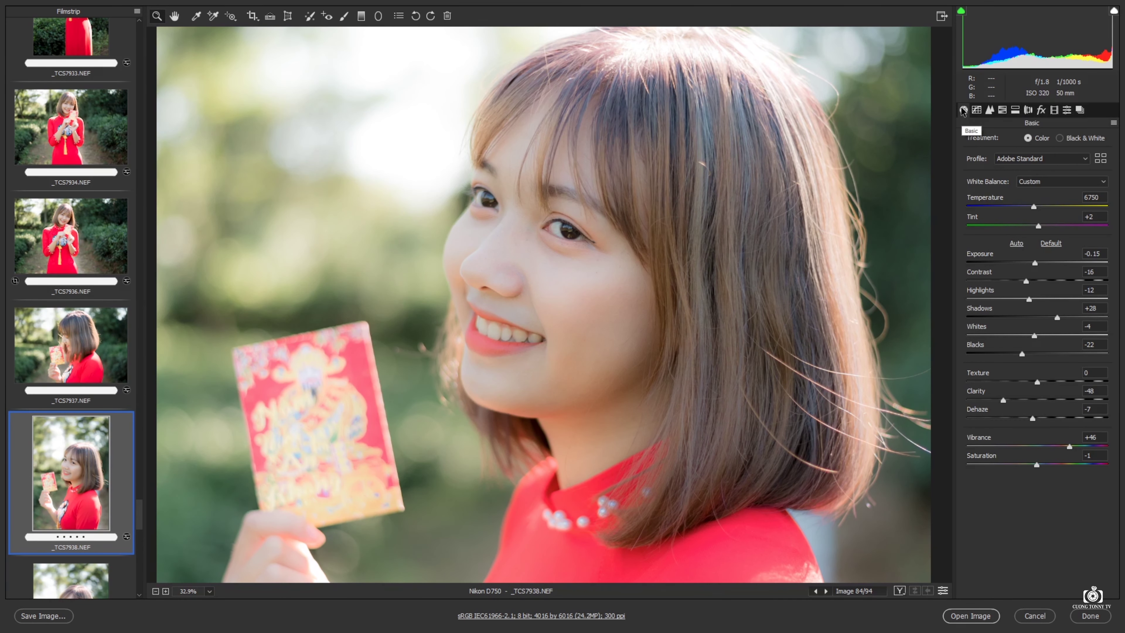
Zoom in on _TCS7938's face, fit it to view, then open _TCS7940
key(ctrl+minus)
key(ctrl+minus)
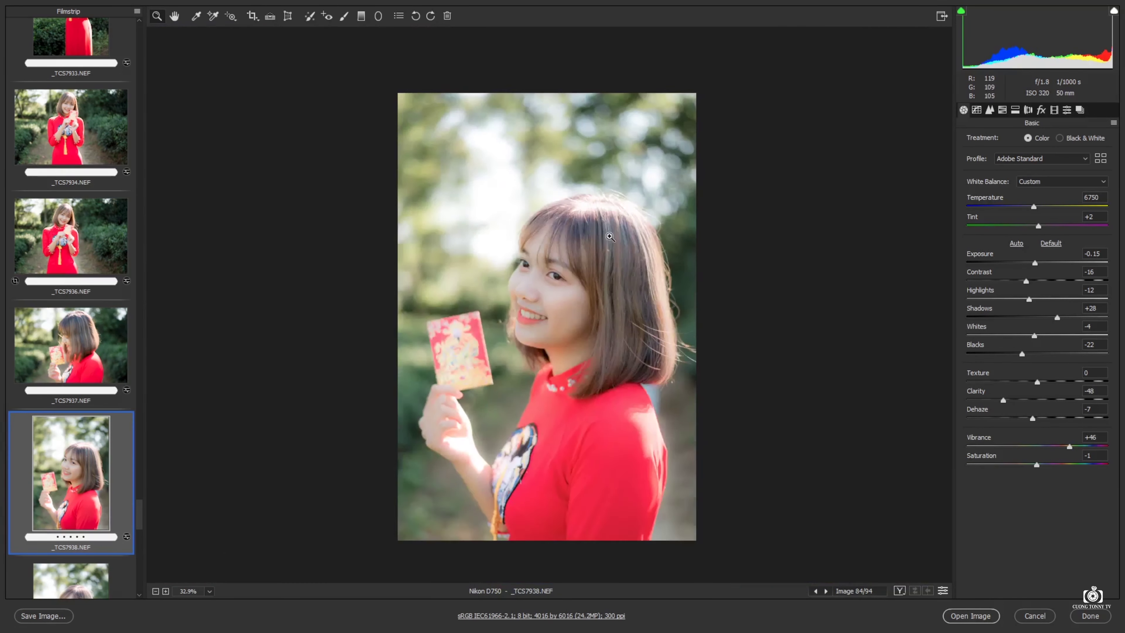
key(ctrl+minus)
key(ctrl+minus)
click(598, 322)
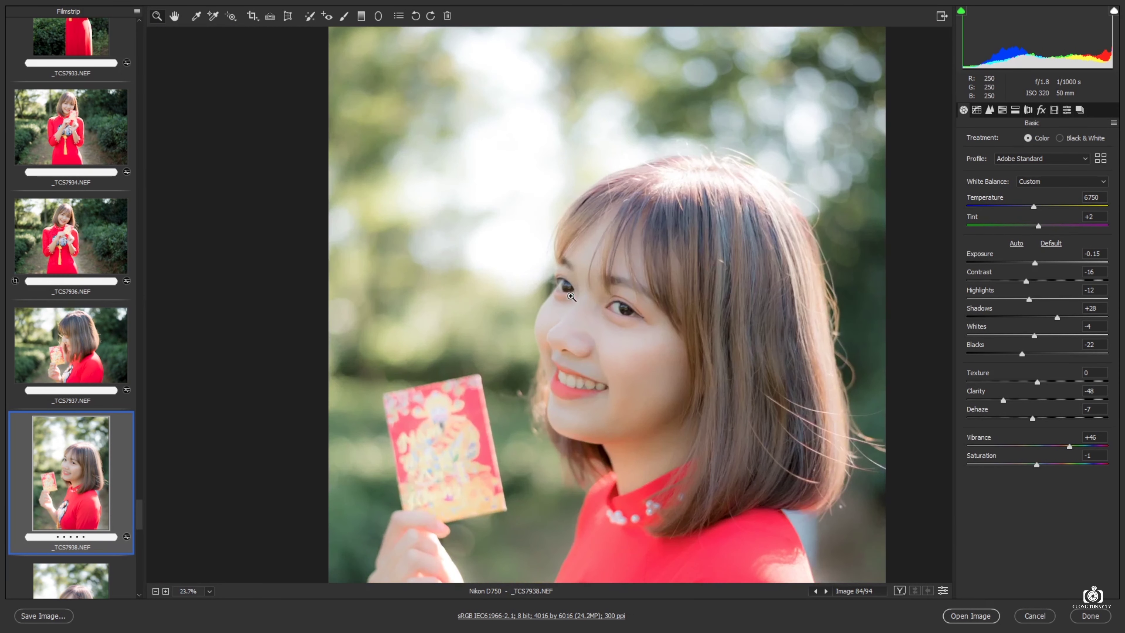
click(606, 334)
alt+click(577, 320)
key(ctrl+0)
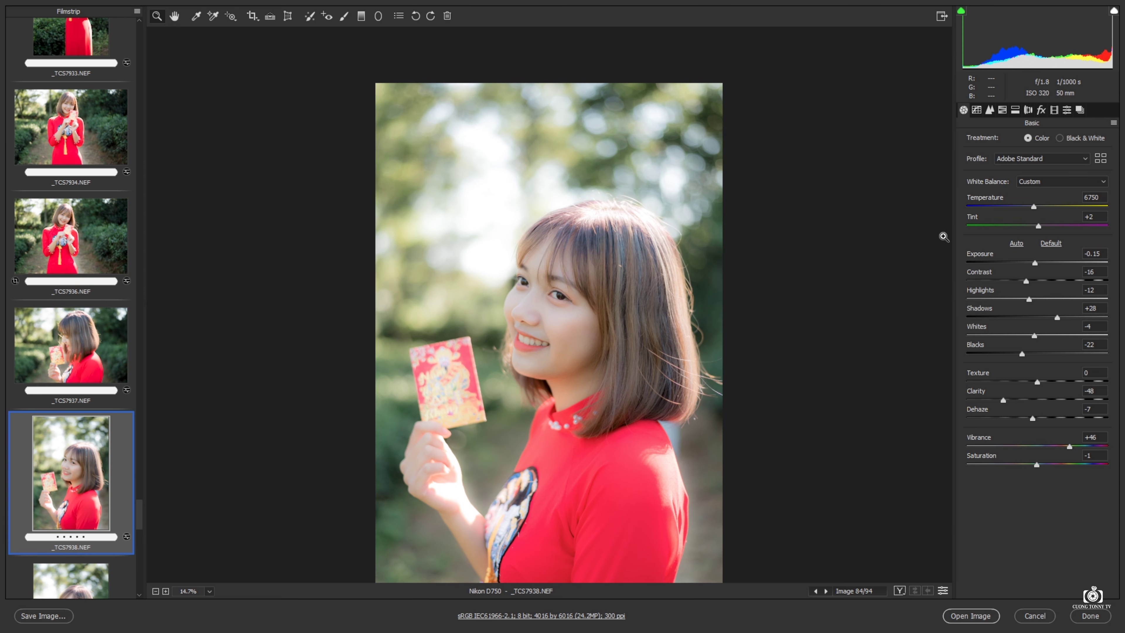
scroll(91, 443, down, 1)
scroll(76, 440, down, 1)
click(70, 387)
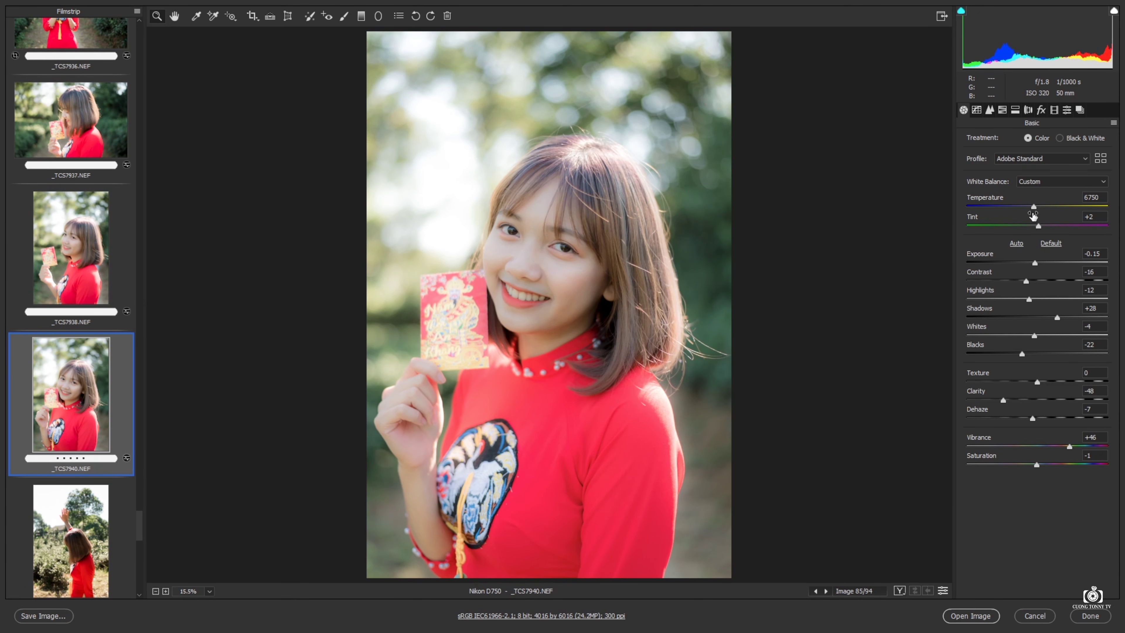
Check _TCS7940's HSL Luminance, then set its Temperature to 7150 in Basic
click(1015, 109)
click(1002, 109)
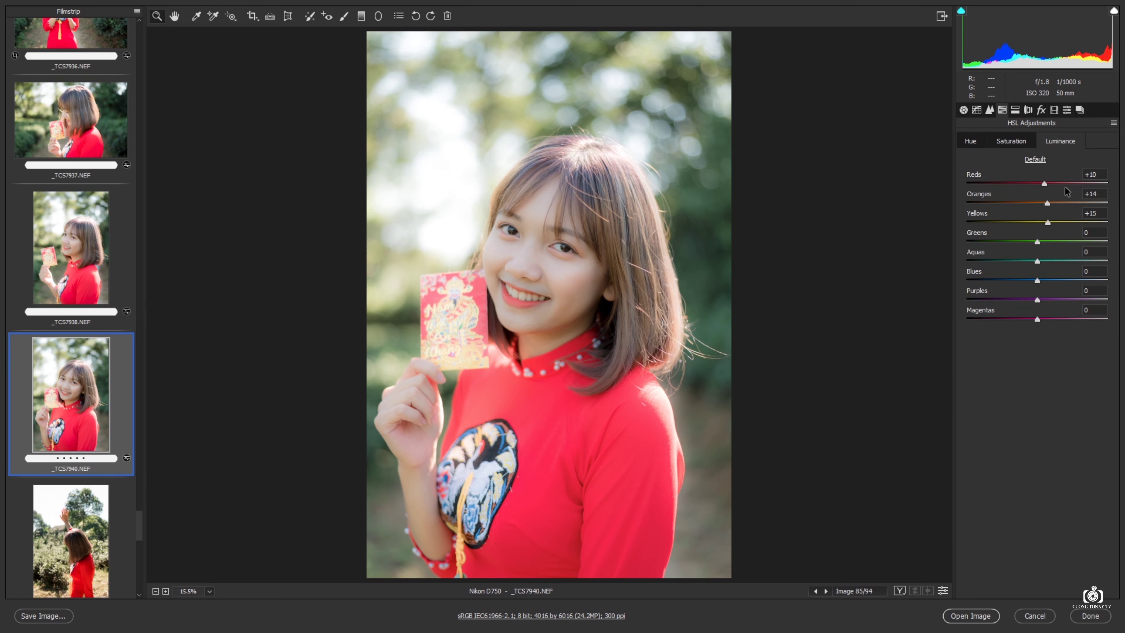
scroll(570, 273, up, 1)
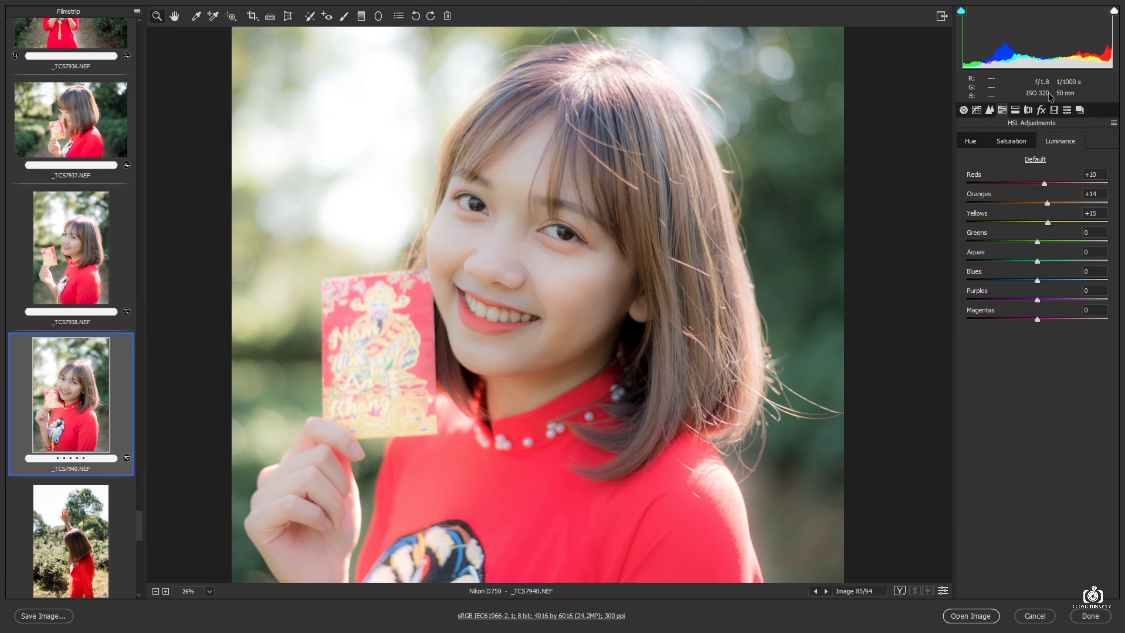
click(964, 111)
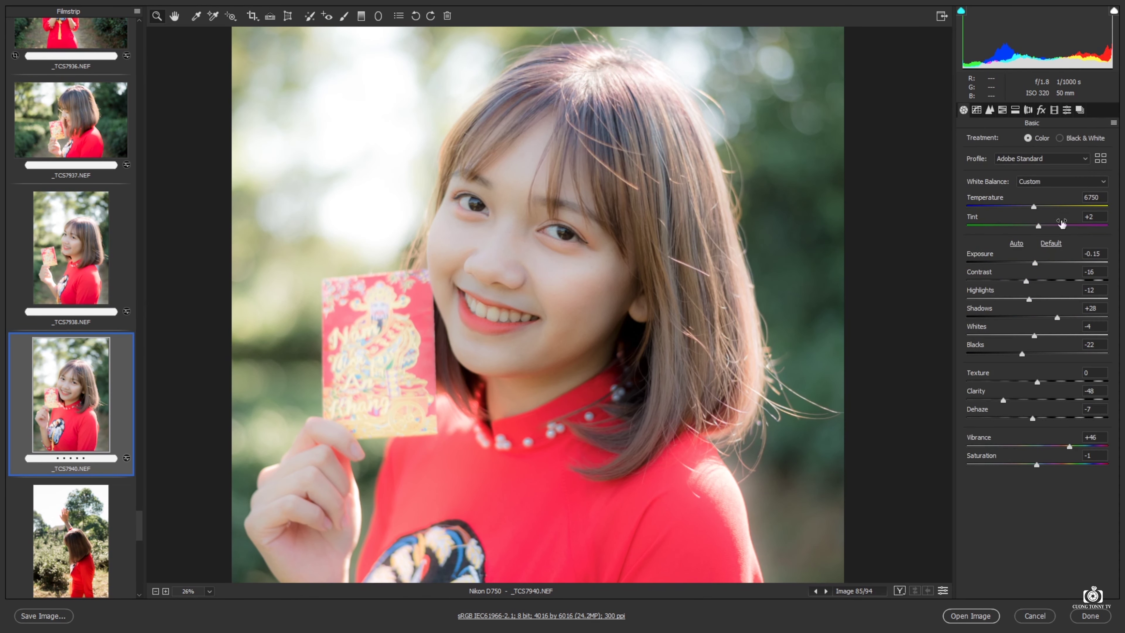
click(1038, 205)
scroll(492, 259, down, 2)
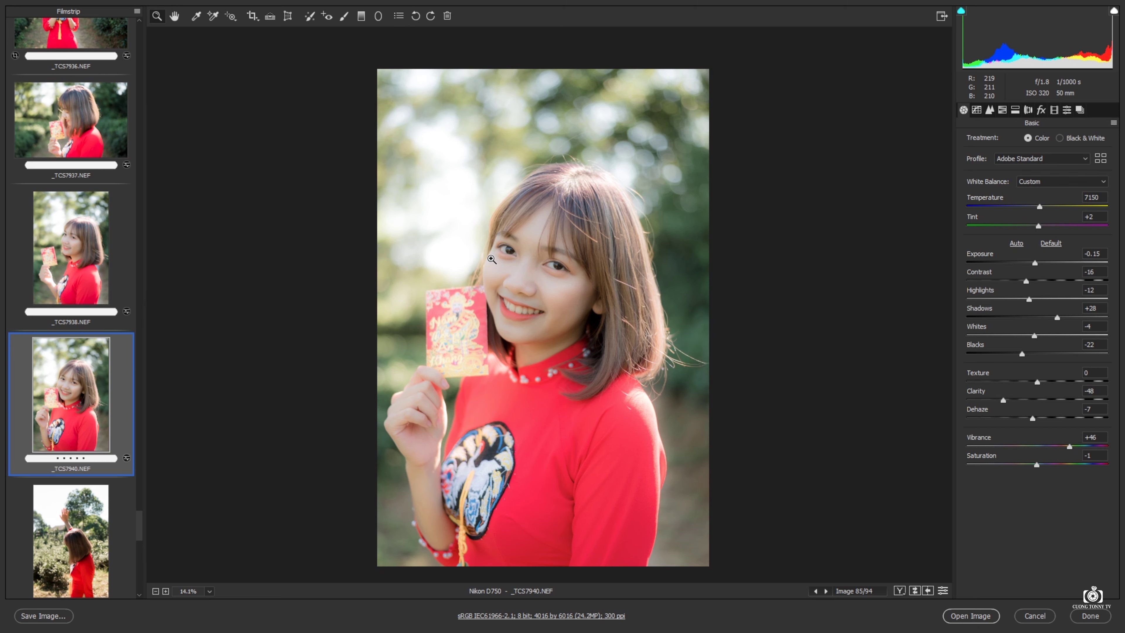
scroll(90, 378, down, 3)
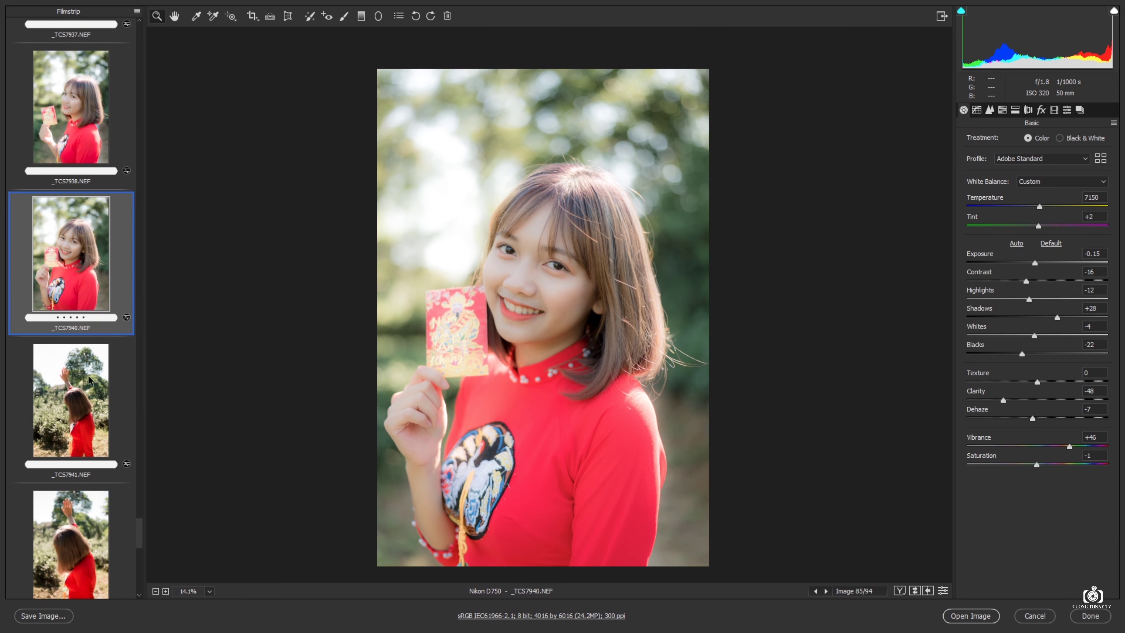
scroll(77, 304, down, 3)
scroll(88, 355, down, 5)
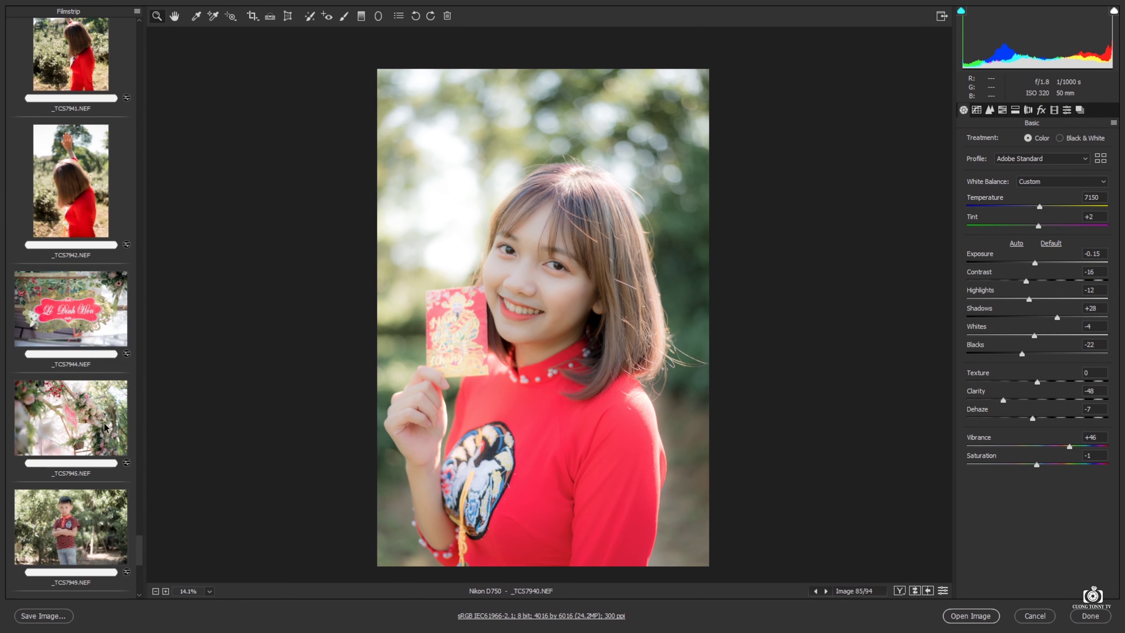
scroll(103, 432, down, 1)
Open _TCS7949, zoom in on the boy's face and eyes, then go to _TCS7956
click(90, 482)
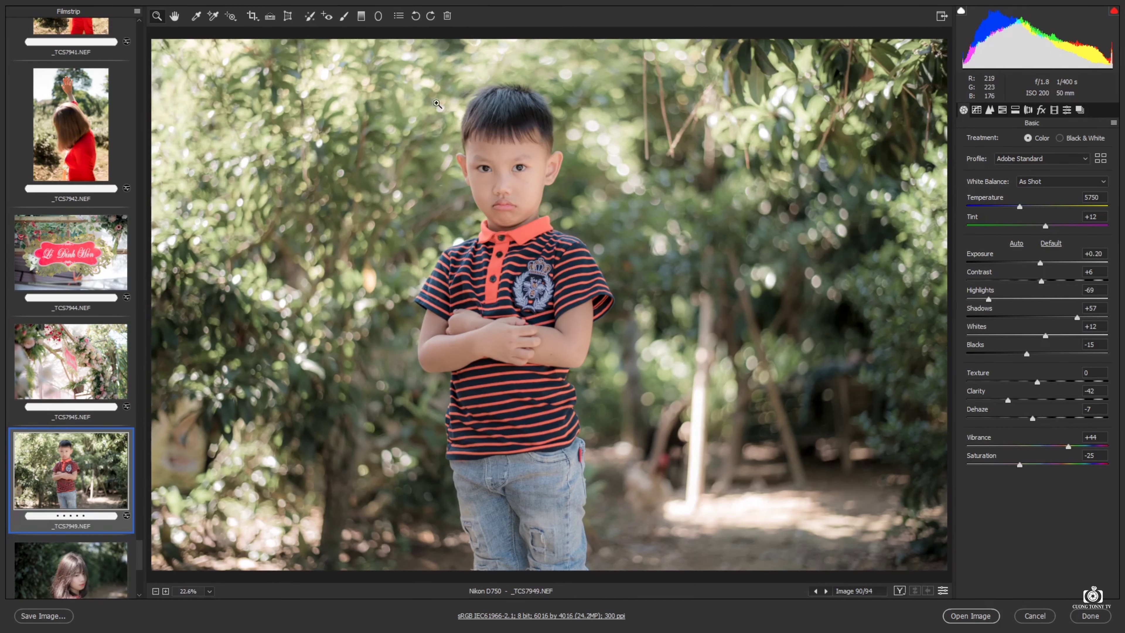
drag(429, 273, 667, 286)
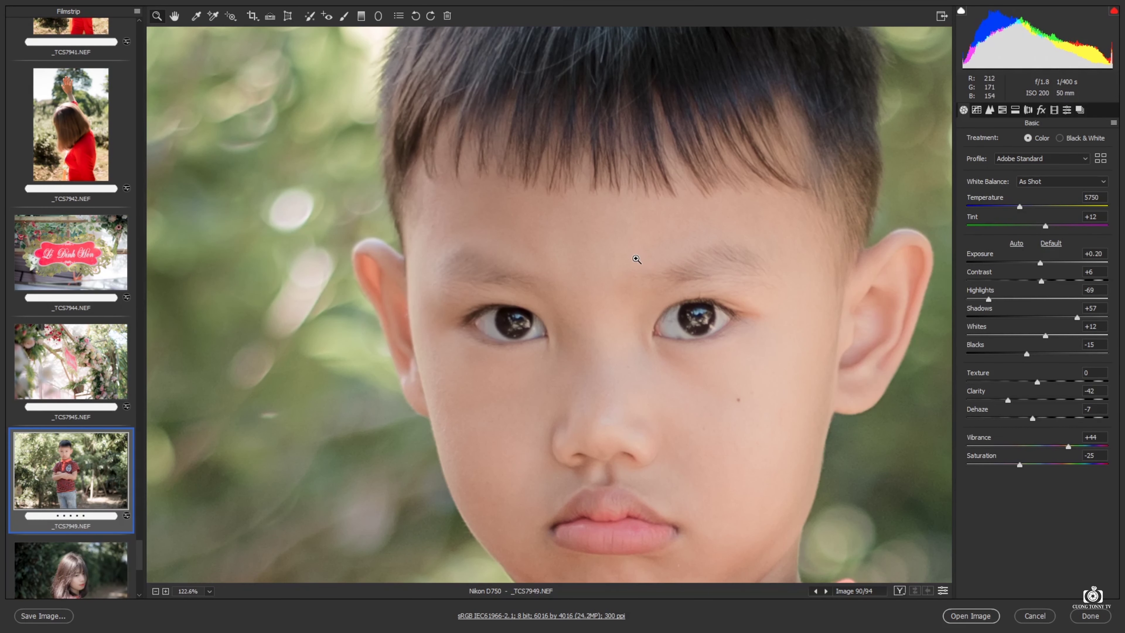
mouse_move(694, 328)
mouse_down()
mouse_move(587, 292)
mouse_move(532, 363)
mouse_up()
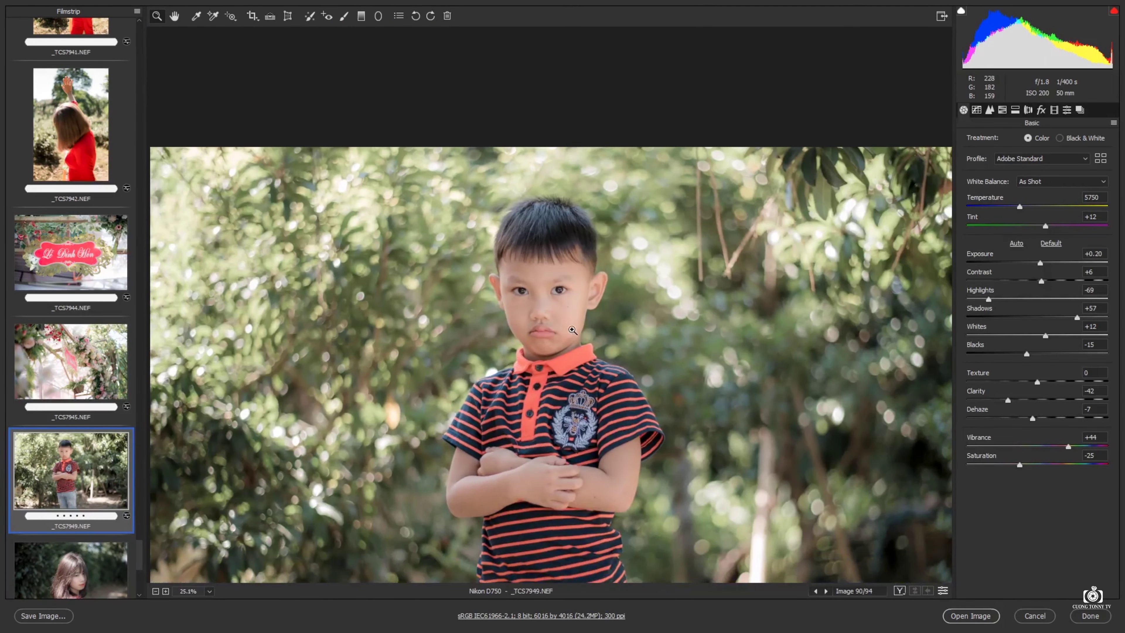
mouse_move(532, 363)
mouse_down()
mouse_move(622, 358)
mouse_move(577, 354)
mouse_up()
drag(548, 287, 455, 317)
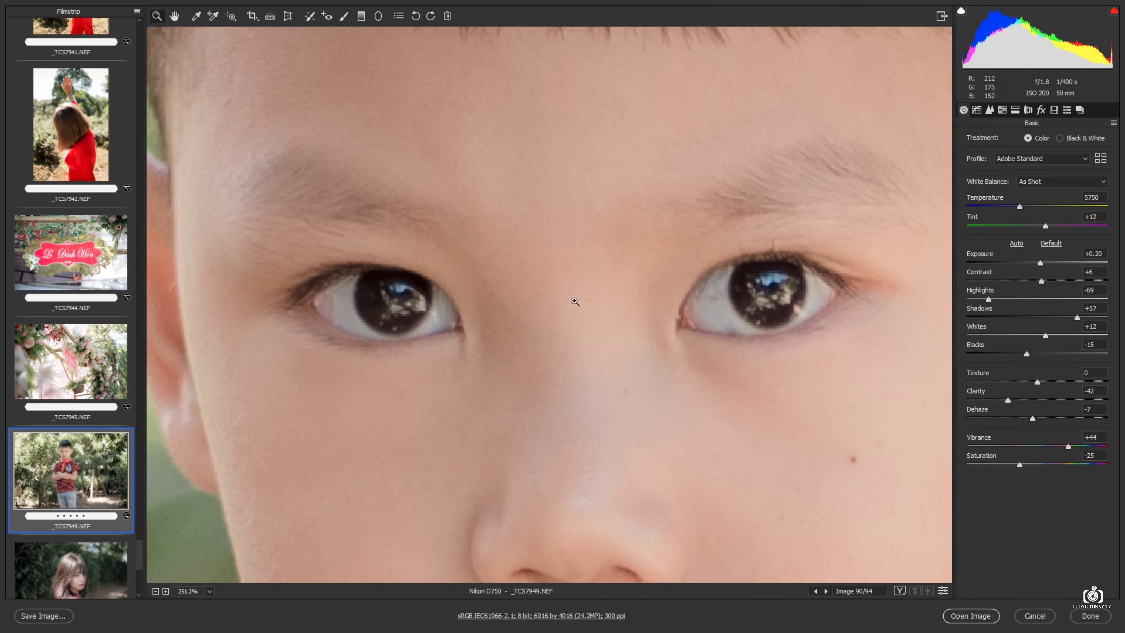
drag(572, 297, 550, 309)
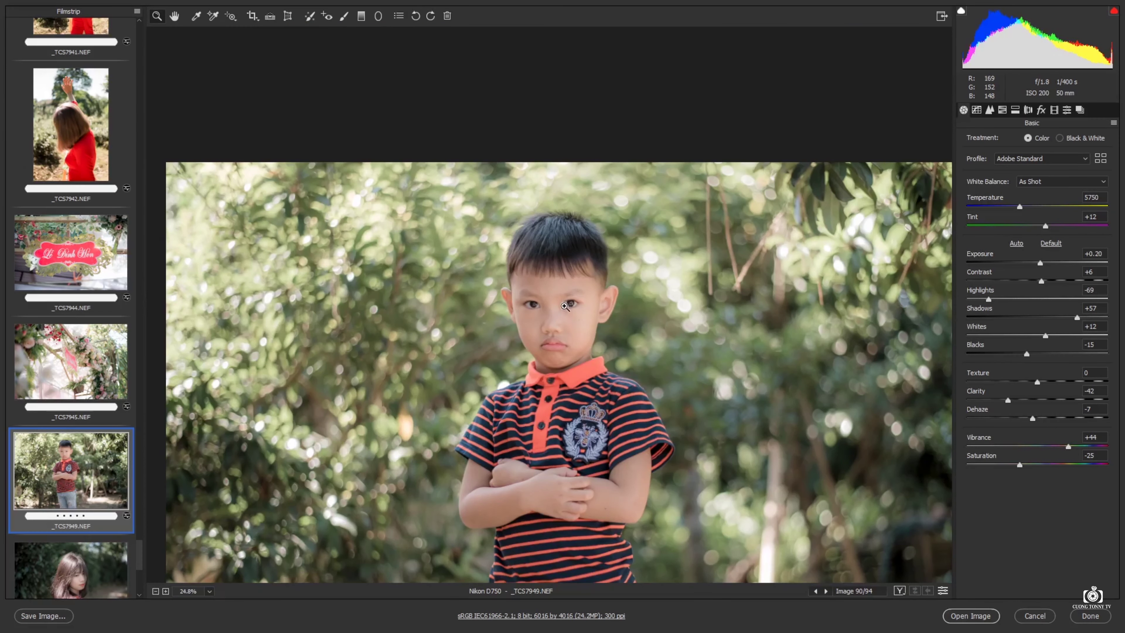
drag(622, 339, 558, 362)
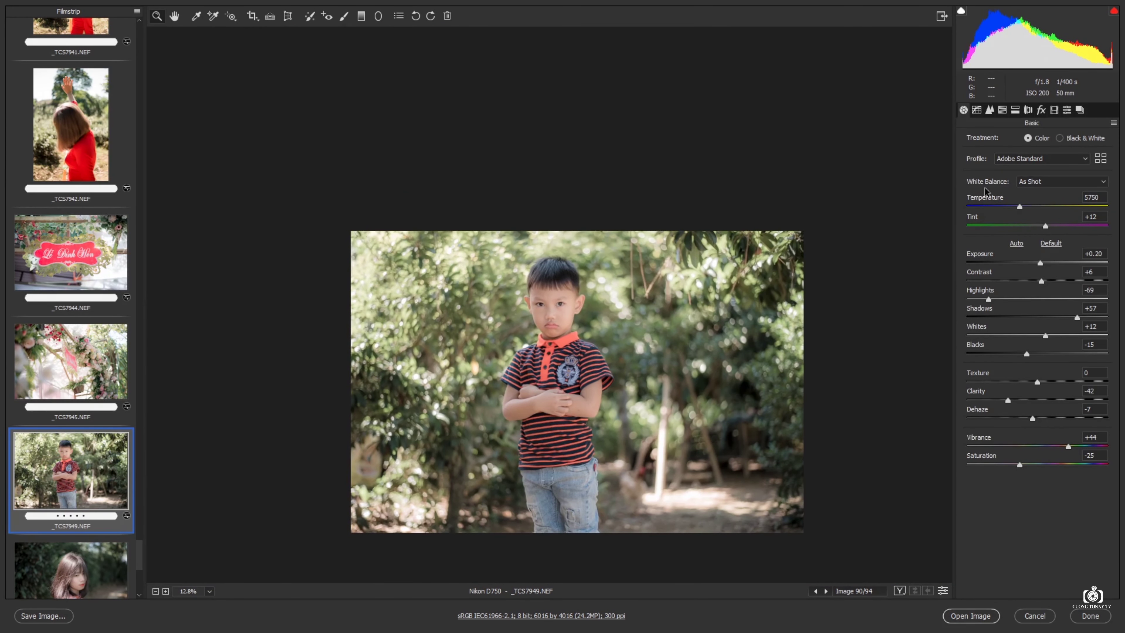
click(70, 572)
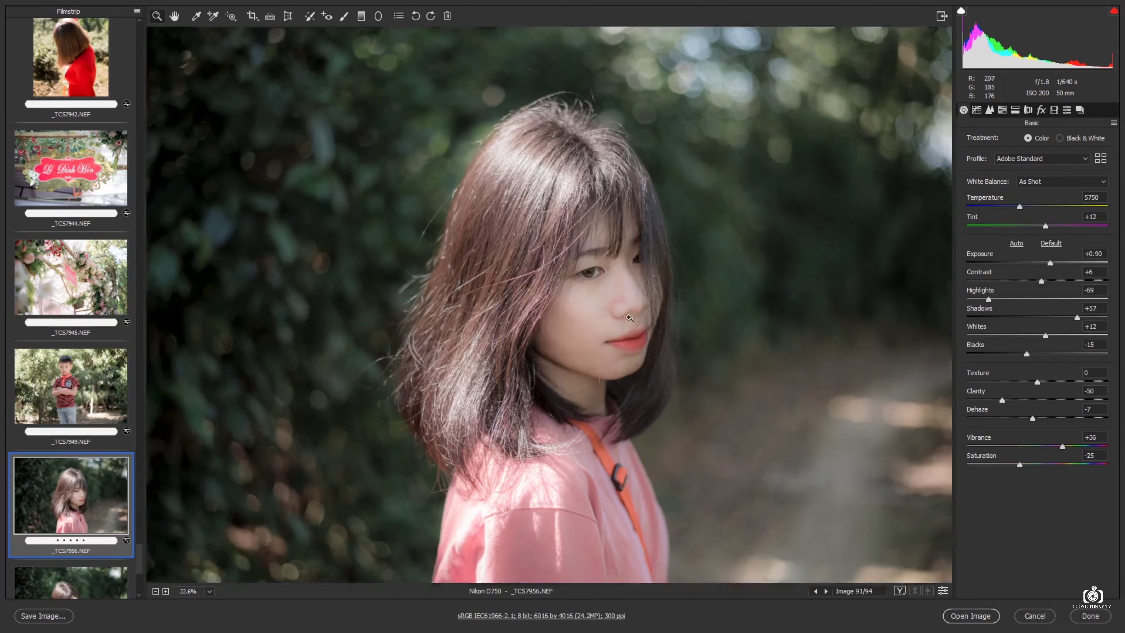
Zoom in on _TCS7956's face, fit it to view, then open _TCS7960
drag(629, 318, 664, 283)
drag(636, 249, 579, 264)
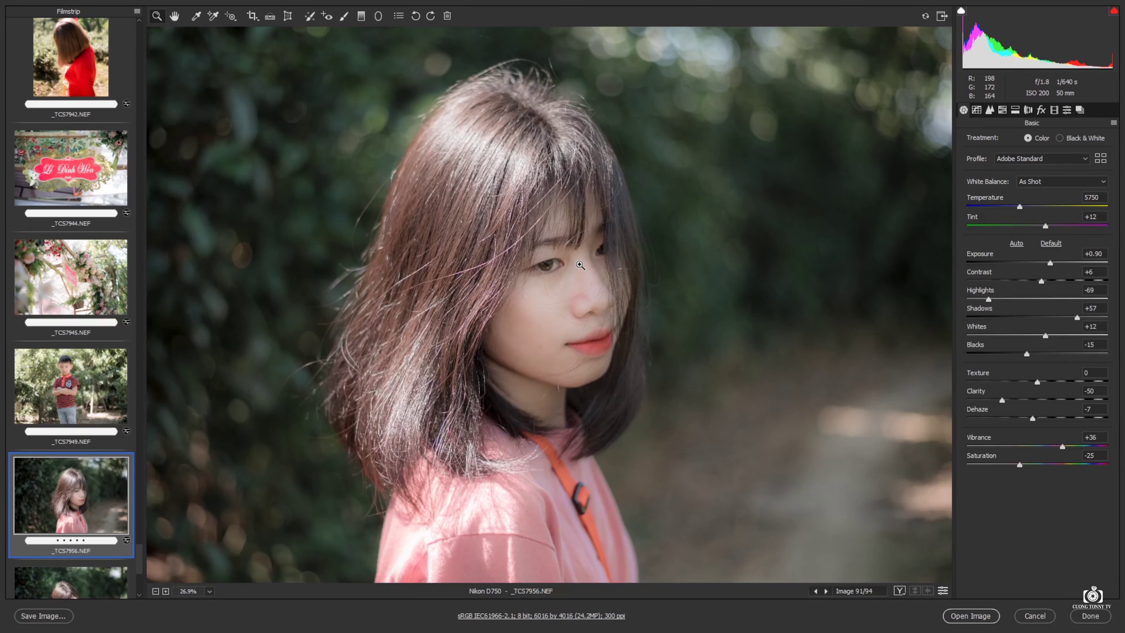
key(ctrl+0)
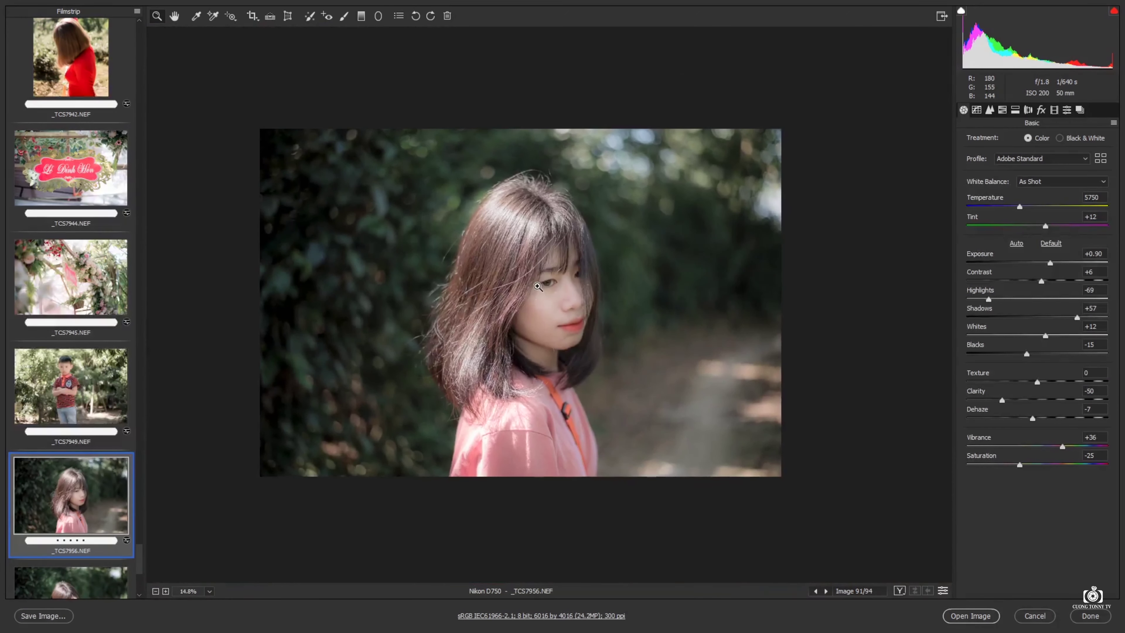
scroll(80, 443, down, 3)
click(80, 443)
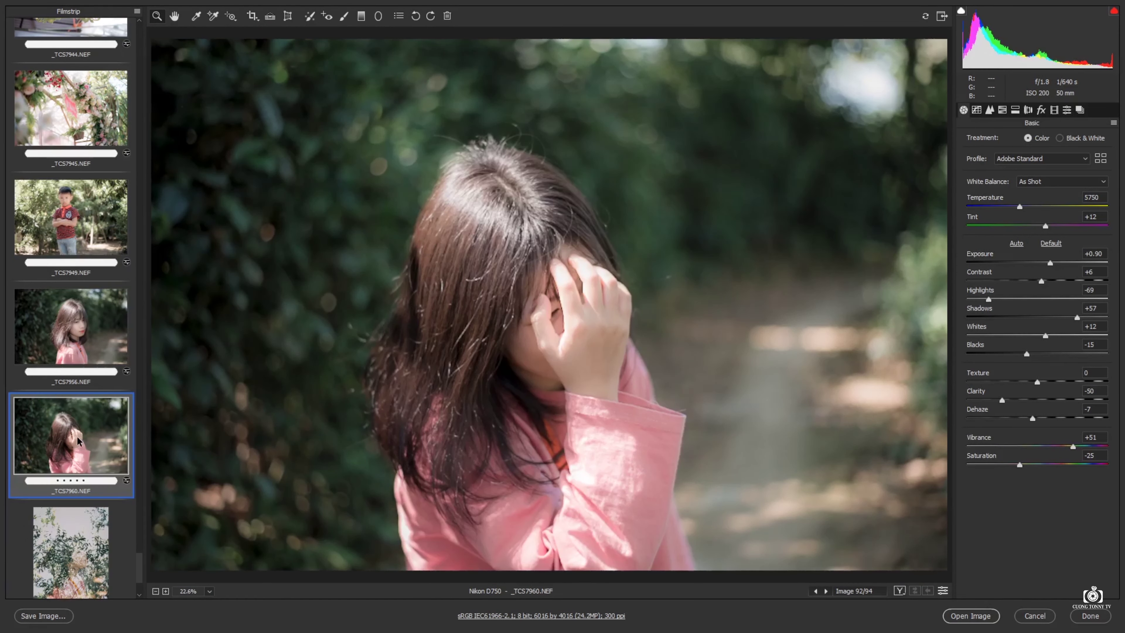
Open _TCS7961 and the final black-and-white _TCS7962, then scroll the Filmstrip back up
scroll(67, 421, down, 2)
scroll(53, 390, down, 2)
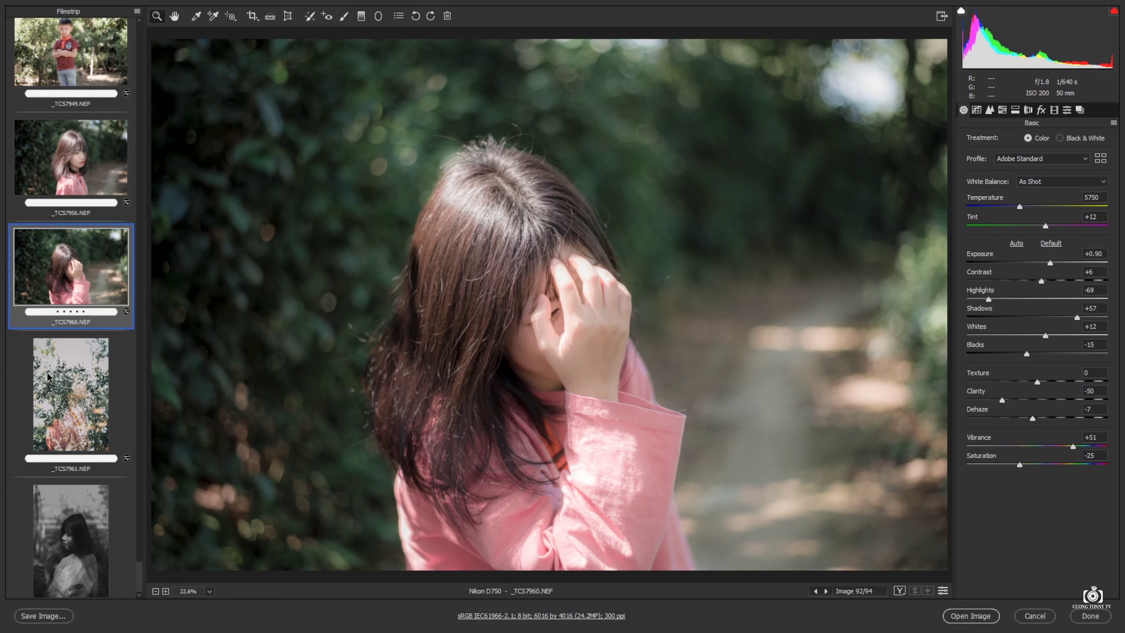
click(62, 390)
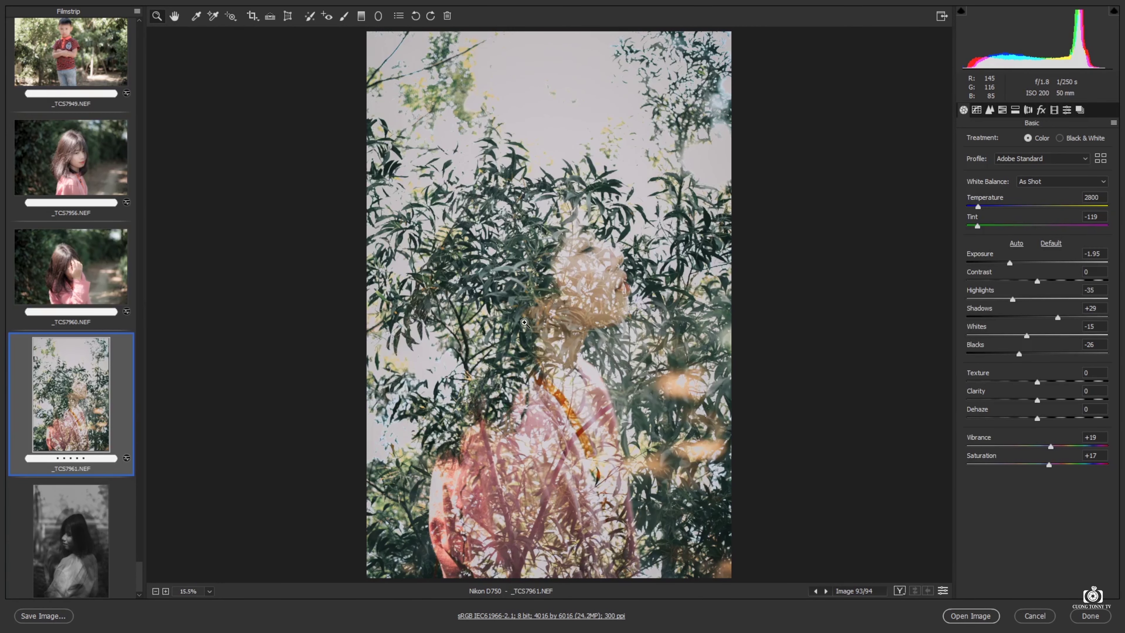
click(84, 539)
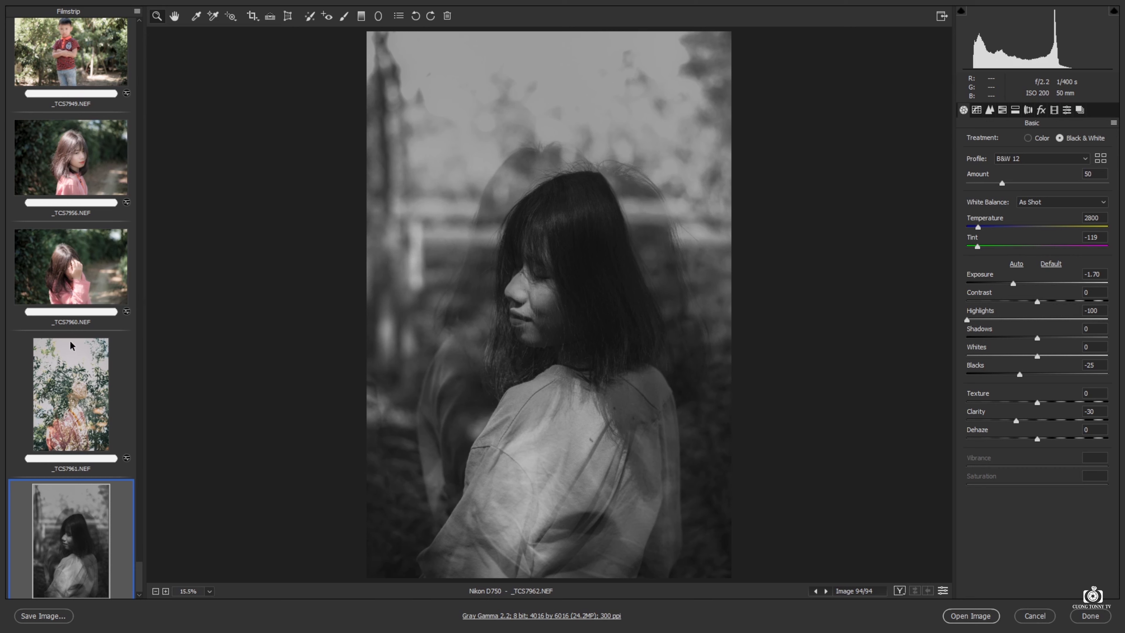
scroll(50, 312, up, 3)
scroll(50, 311, up, 3)
scroll(50, 311, up, 3)
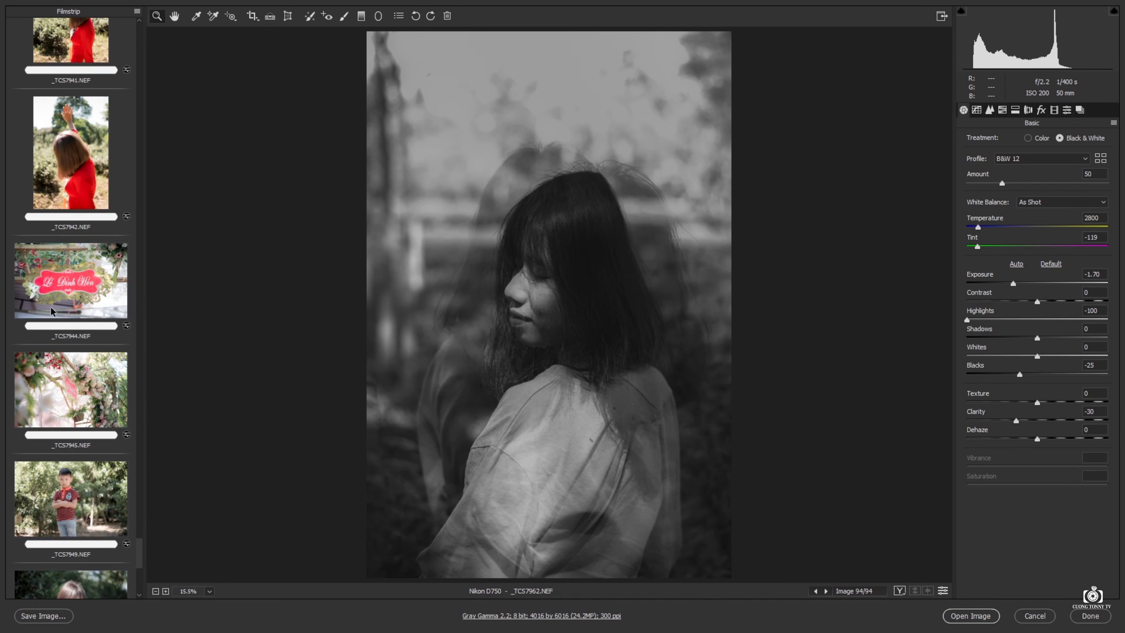
scroll(51, 275, up, 3)
scroll(53, 231, up, 3)
scroll(54, 219, up, 3)
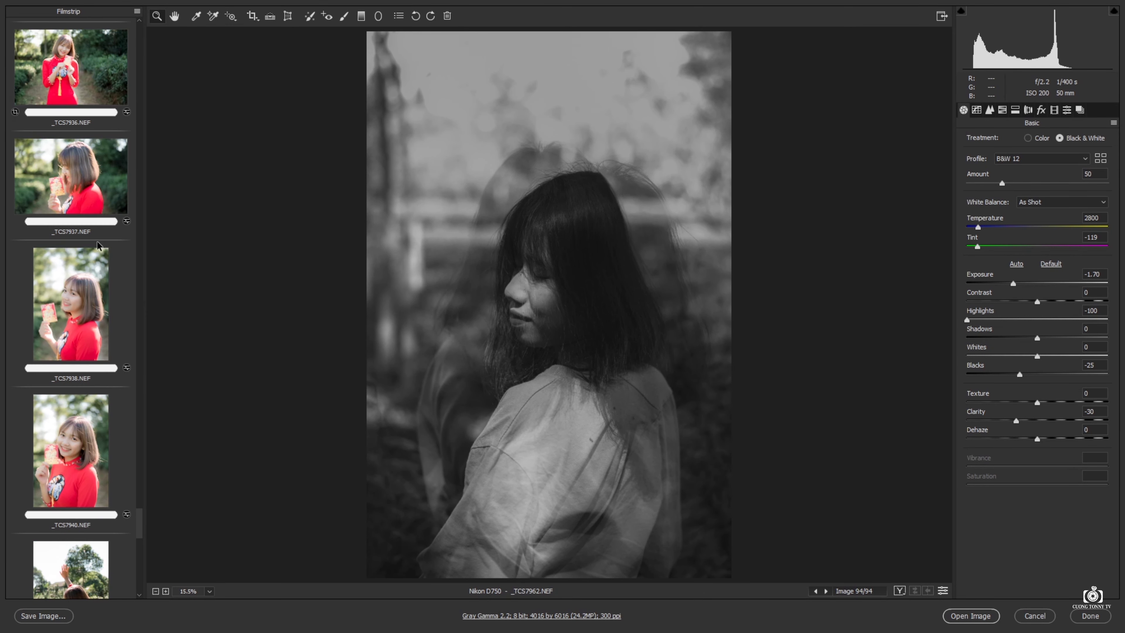
scroll(93, 246, up, 3)
Open the _TCS7936 red-dress portrait and zoom in on the girl's face
click(85, 205)
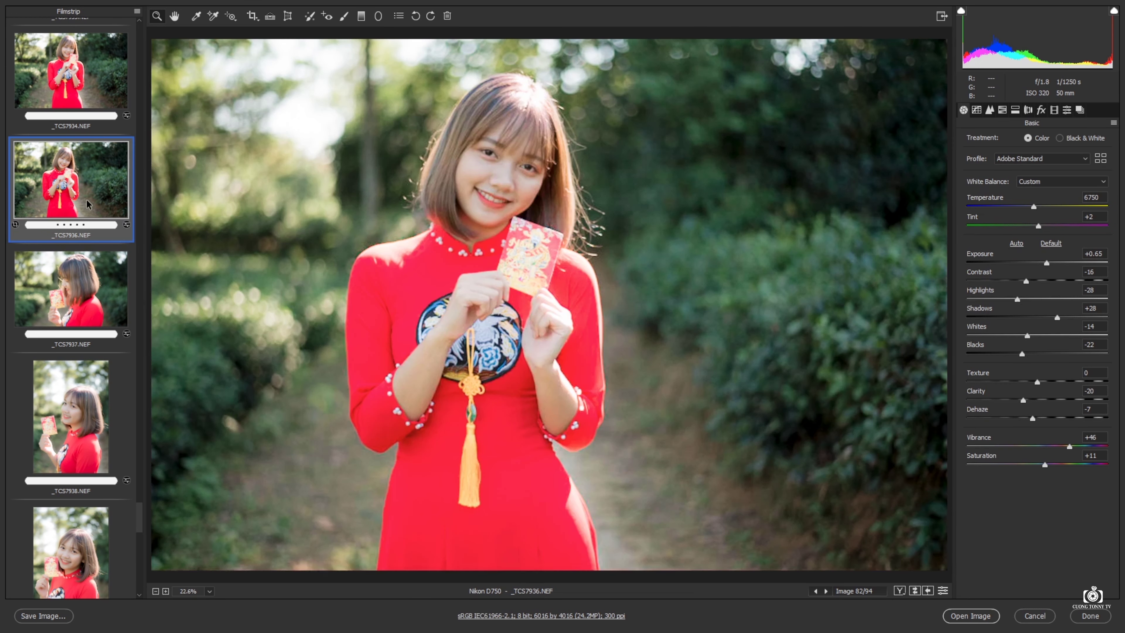
click(487, 181)
scroll(509, 166, up, 1)
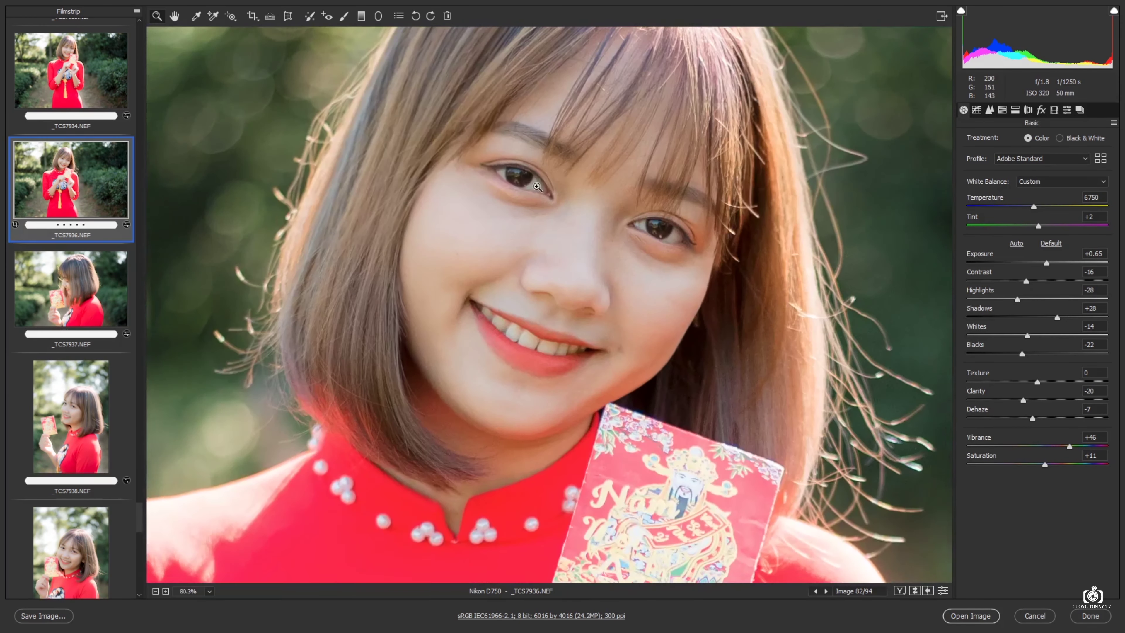
scroll(489, 284, up, 1)
scroll(491, 293, up, 1)
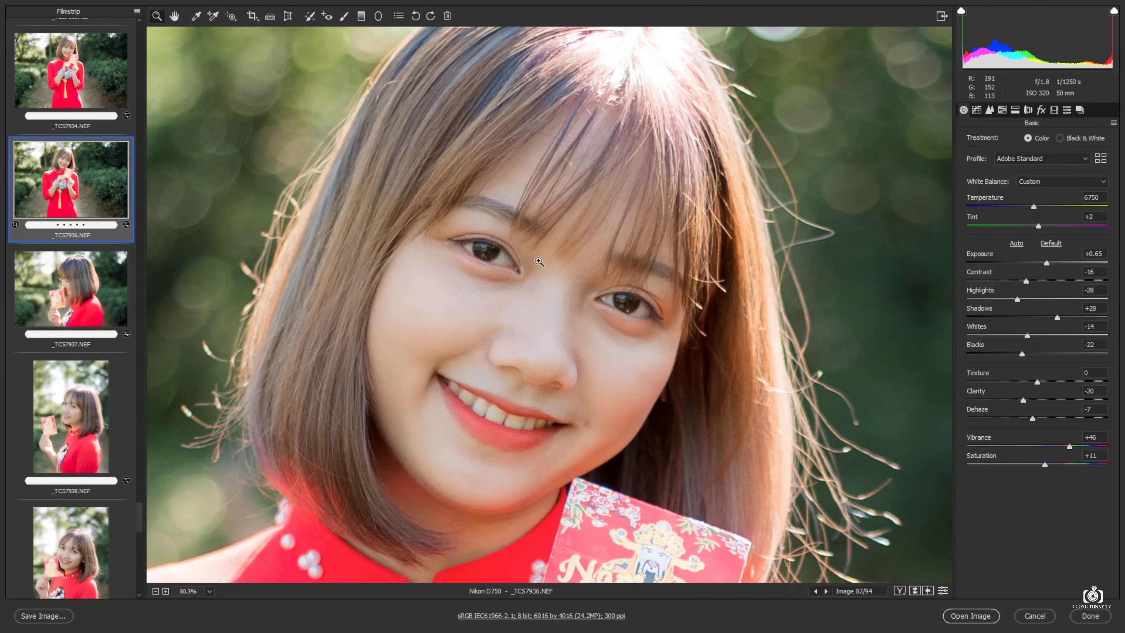
scroll(512, 253, down, 4)
scroll(76, 195, up, 4)
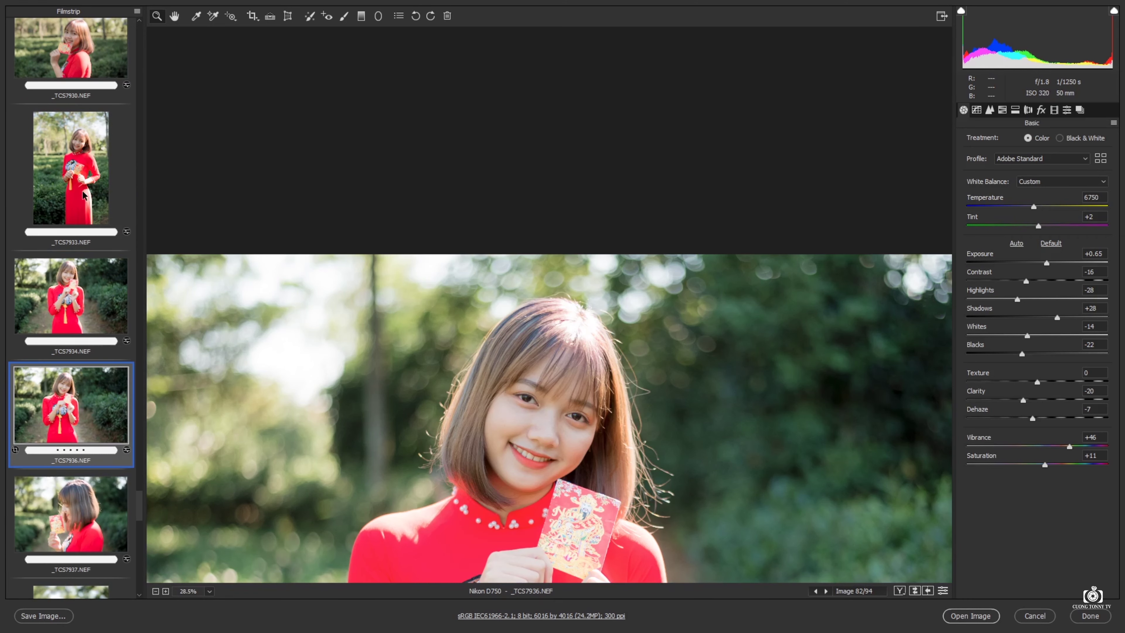
scroll(75, 195, up, 2)
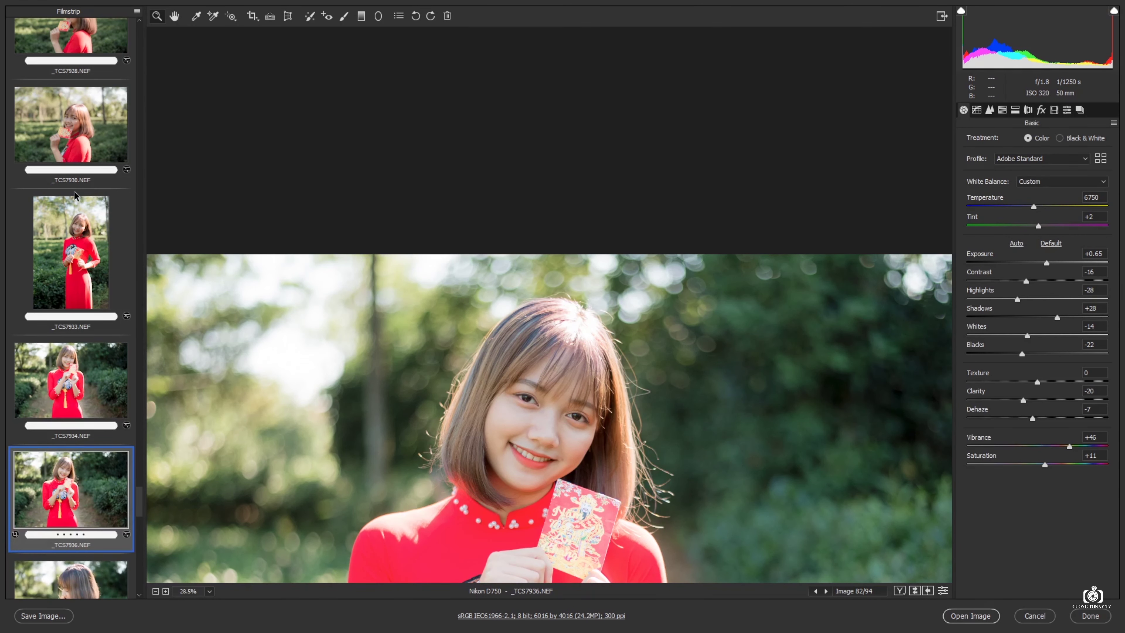
Check the _TCS7933 face and collar up close, then move to _TCS7930
click(101, 252)
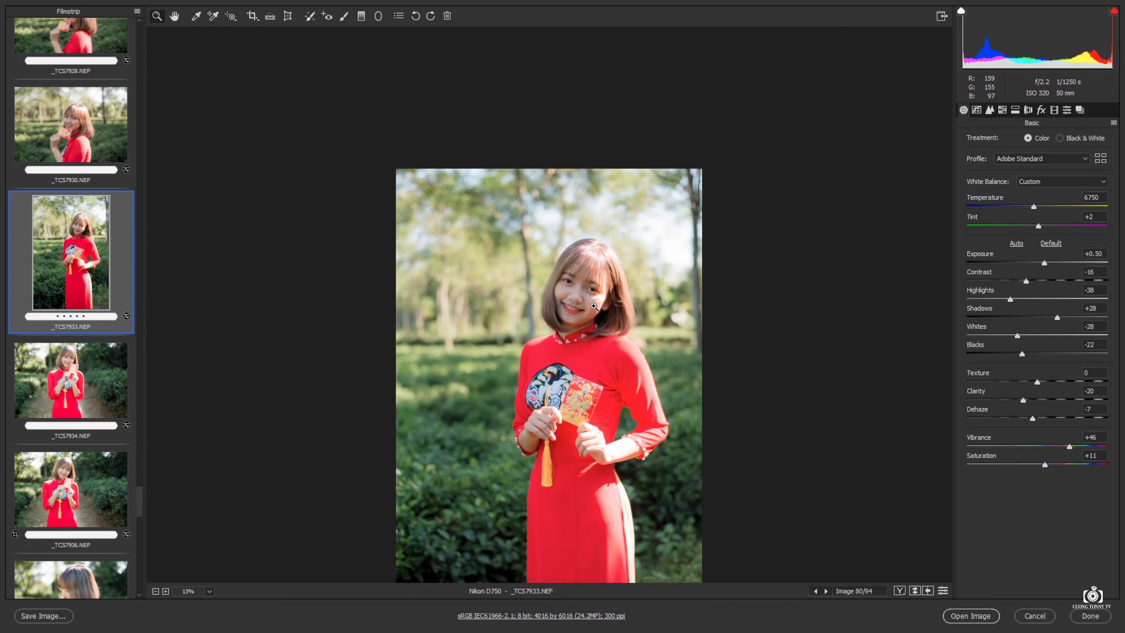
click(594, 306)
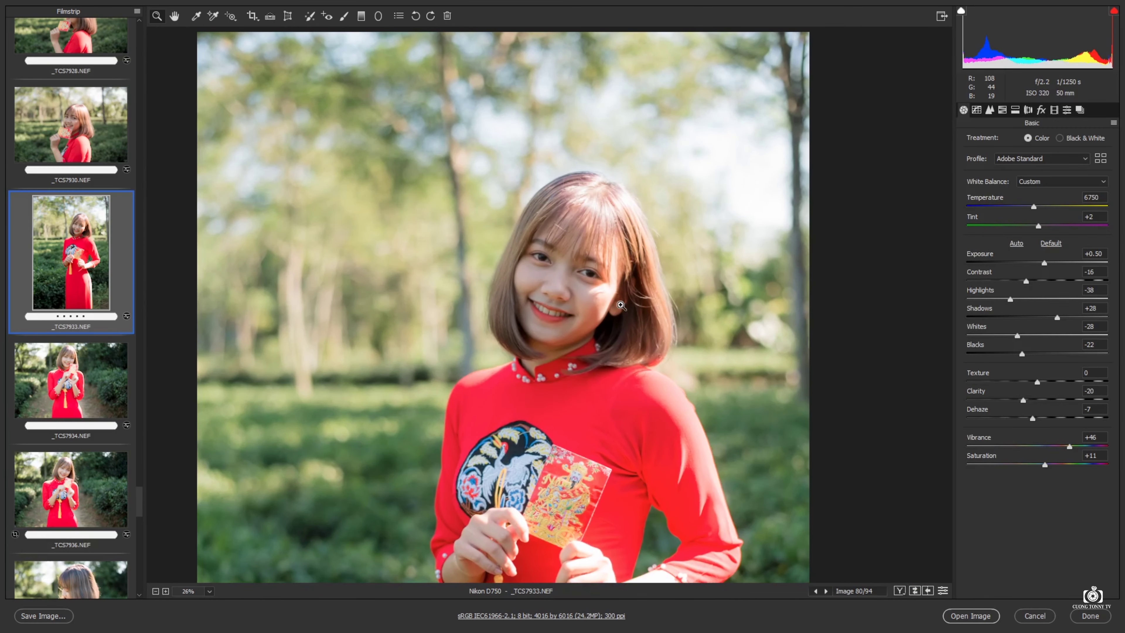
key(ctrl+0)
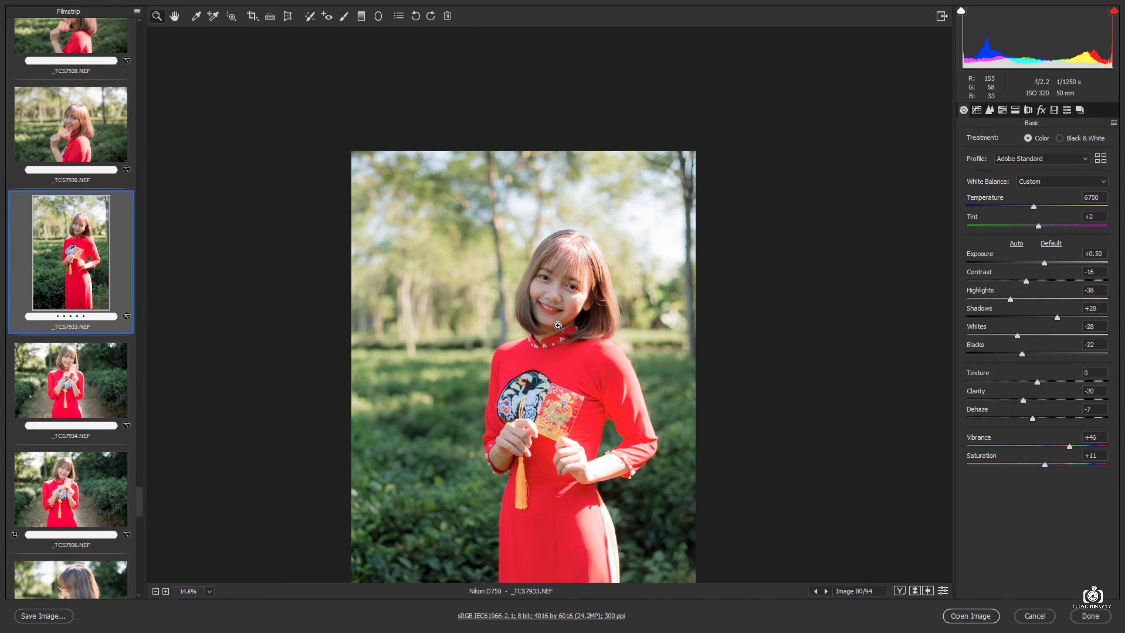
click(557, 326)
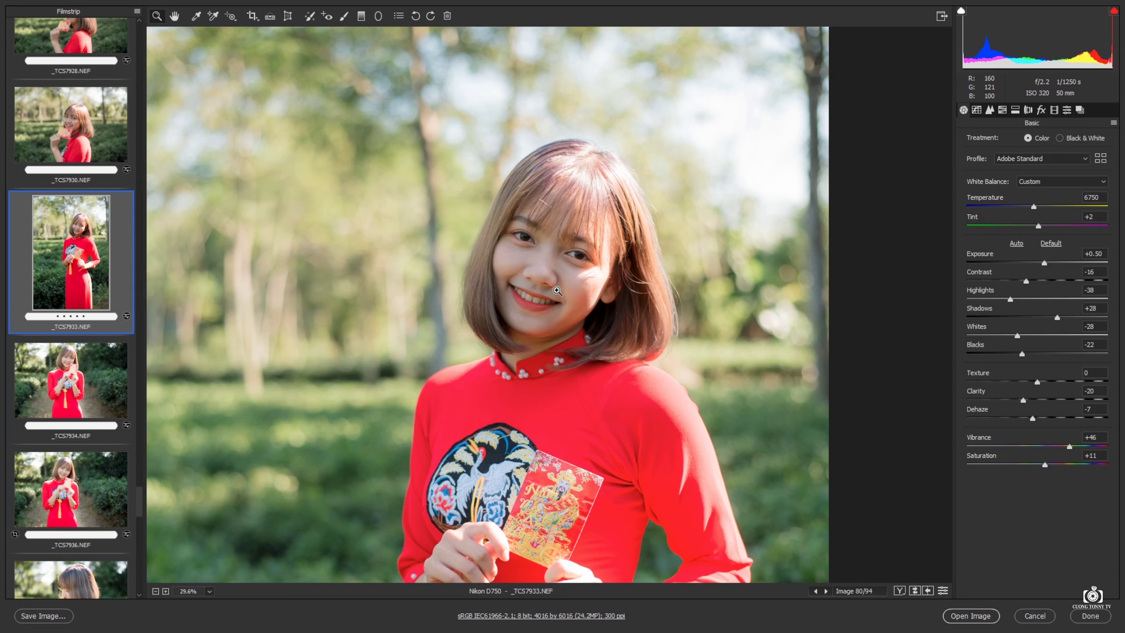
key(Up)
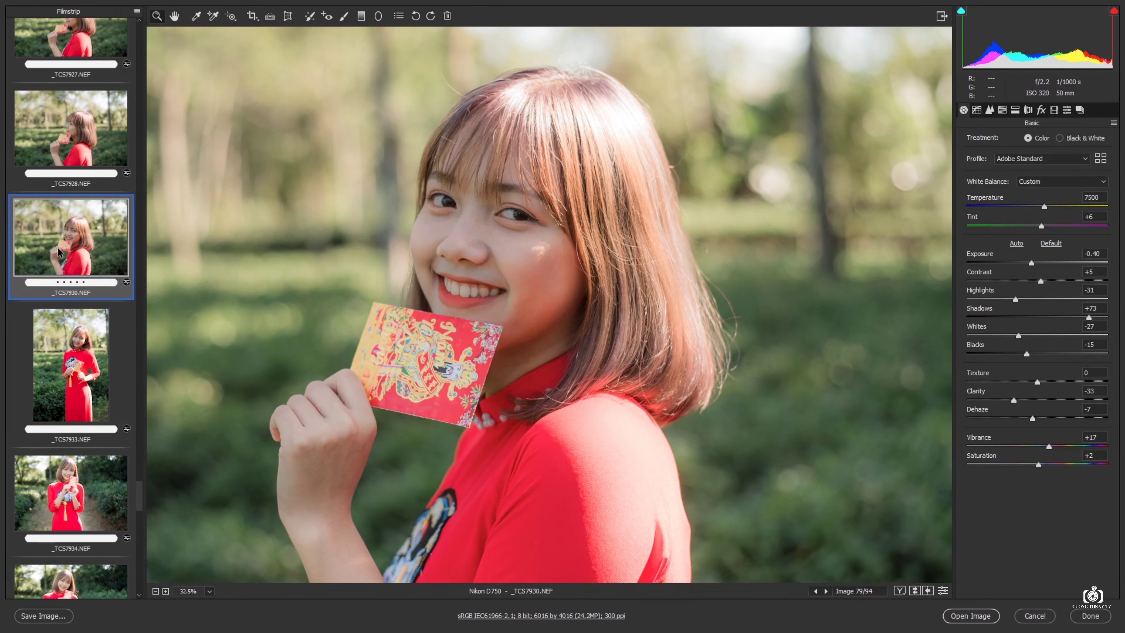
scroll(36, 282, up, 2)
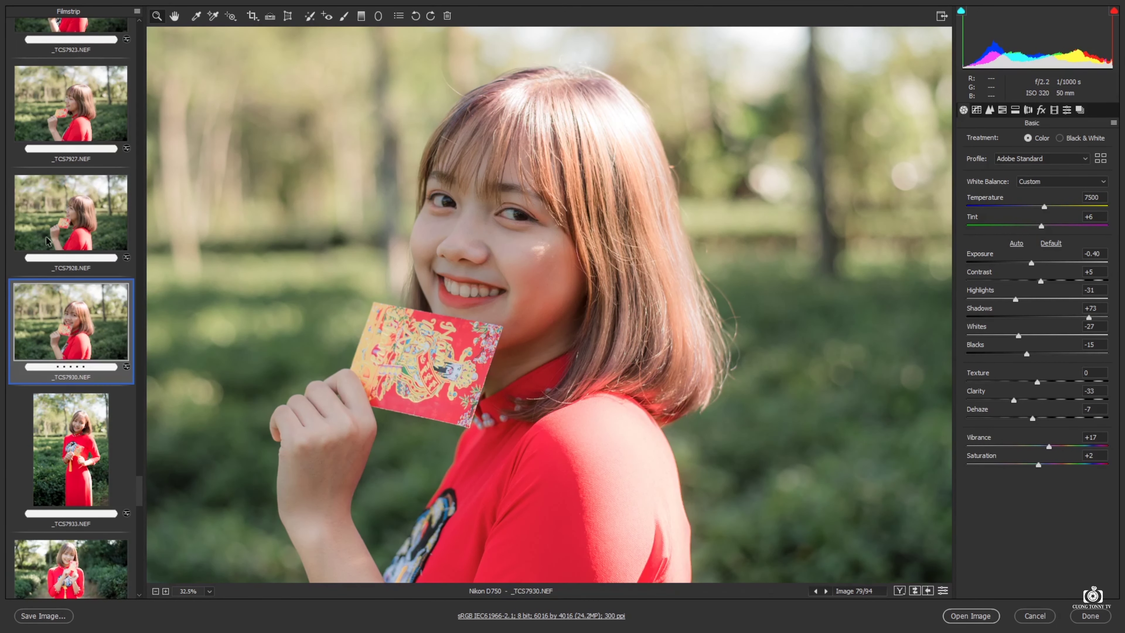
Select _TCS7923 in the filmstrip and raise its Exposure from -0.65 to -0.20
click(46, 239)
scroll(45, 236, up, 2)
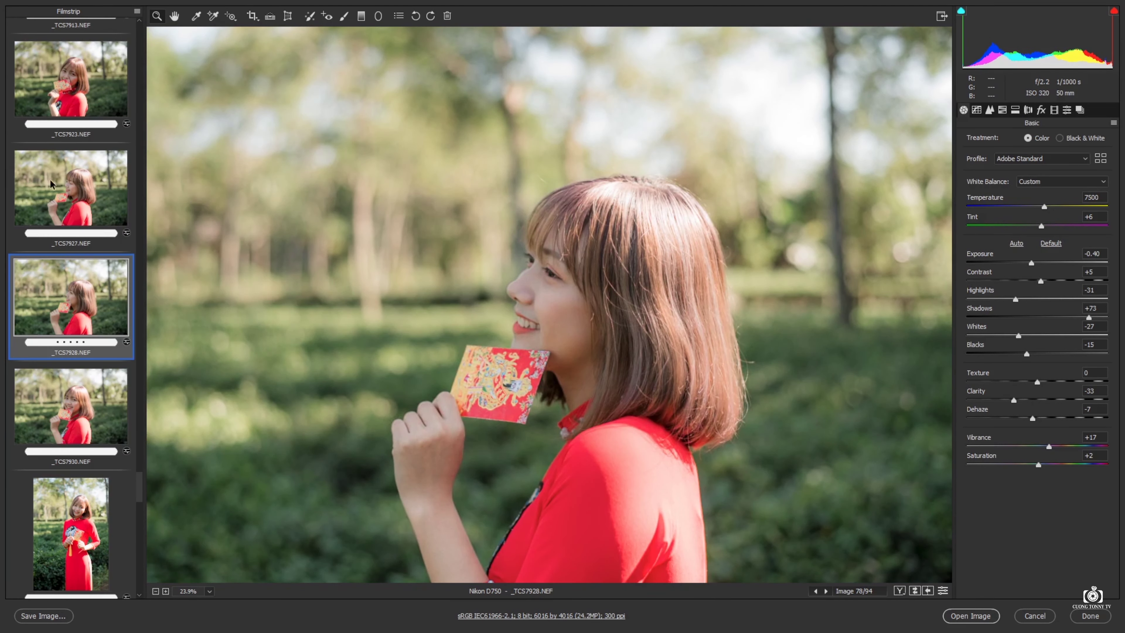
click(58, 194)
scroll(60, 196, up, 3)
click(67, 188)
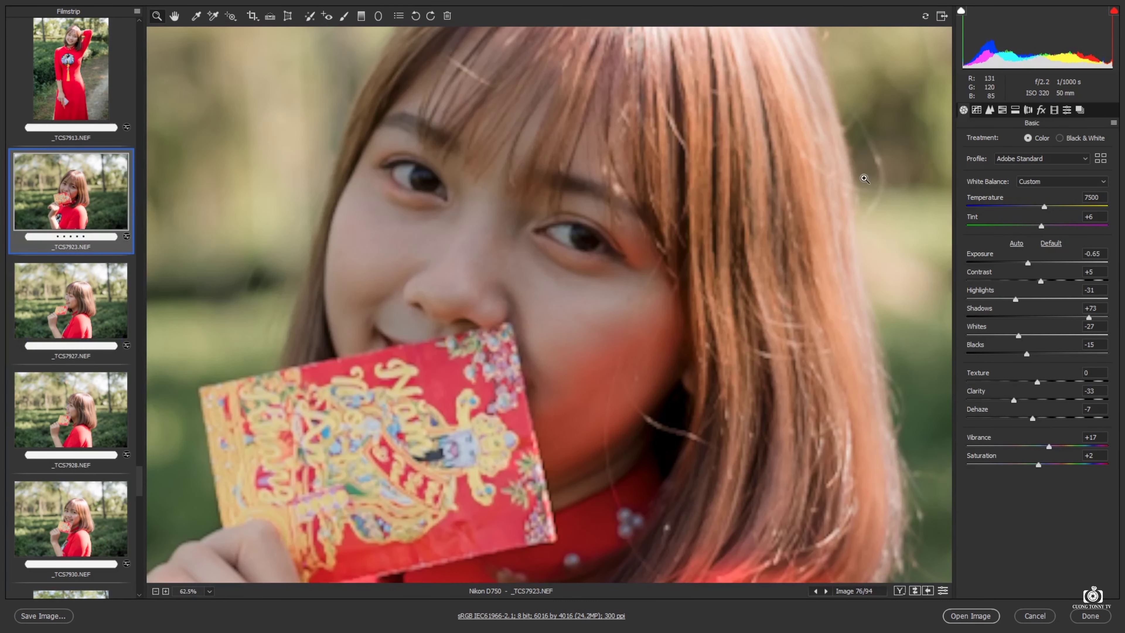
drag(1028, 263, 1033, 263)
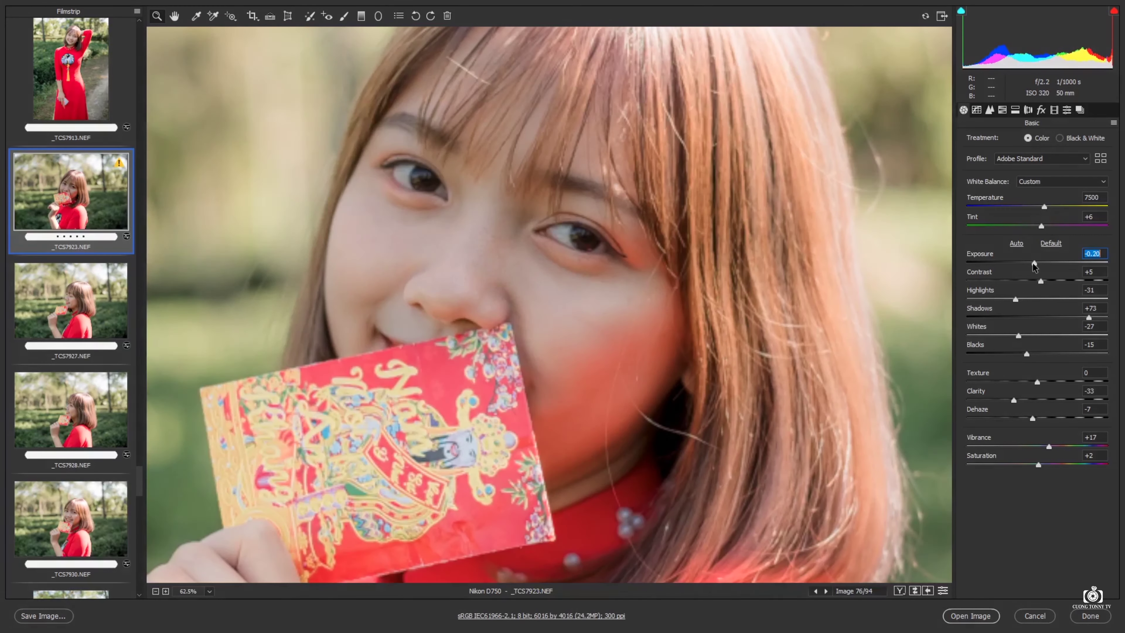
Zoom in and out on the _TCS7923 face to check the brightened result
key(ctrl+0)
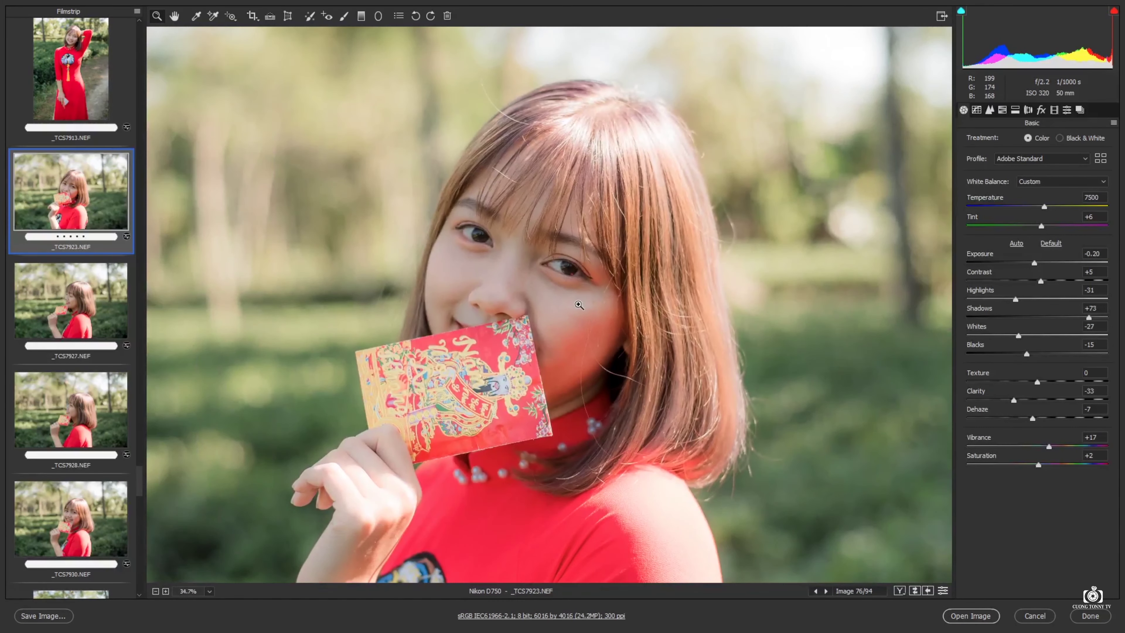
scroll(536, 307, down, 2)
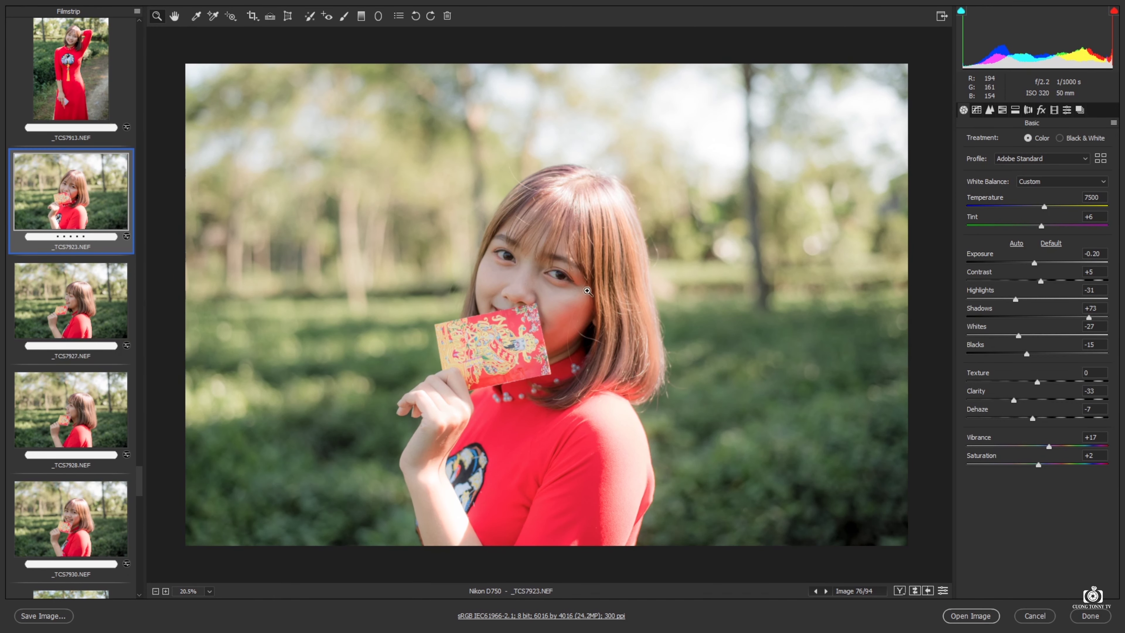
drag(587, 291, 505, 328)
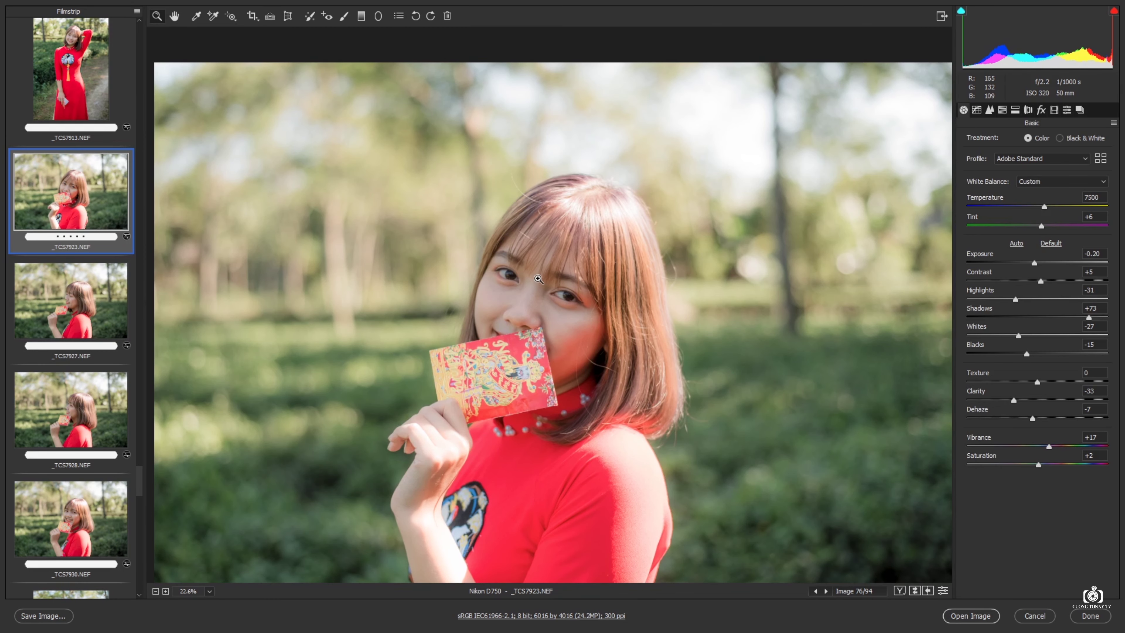
mouse_move(539, 281)
mouse_down()
mouse_move(613, 293)
mouse_move(614, 342)
mouse_up()
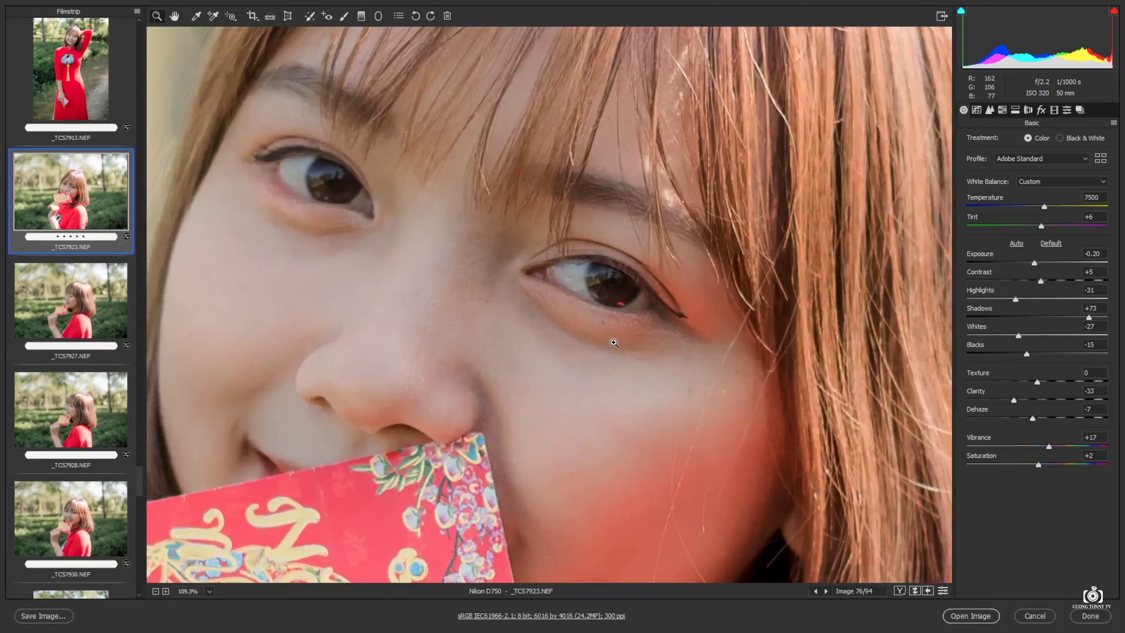
drag(613, 343, 519, 360)
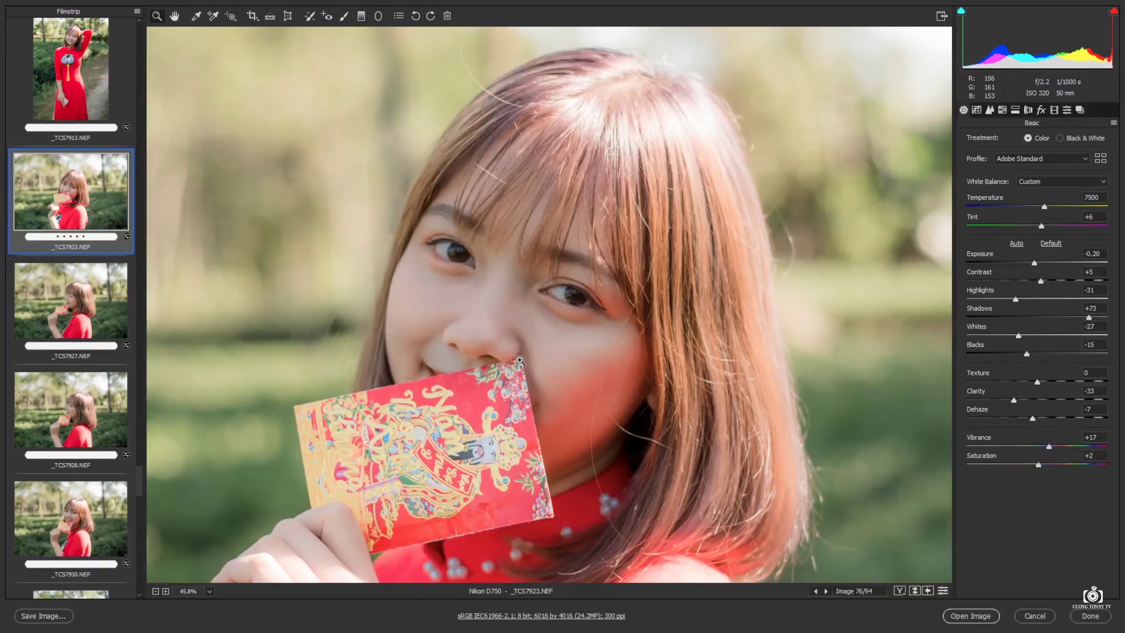
key(ctrl+0)
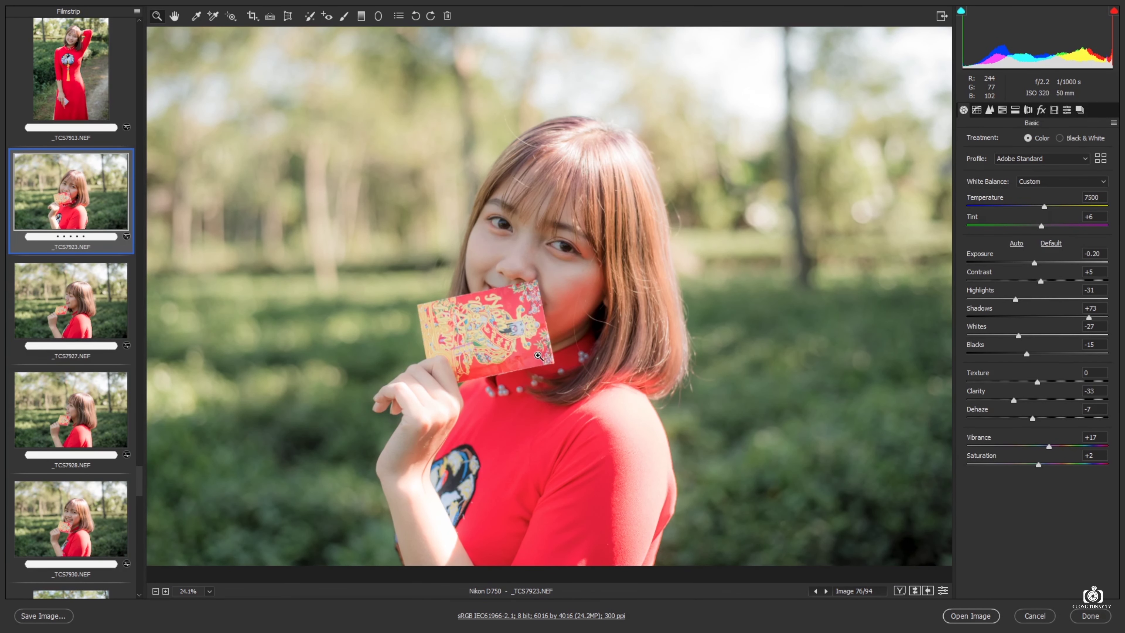
Bring up the _TCS7912 portrait, zoom on the face, and select all 94 images
scroll(101, 294, up, 2)
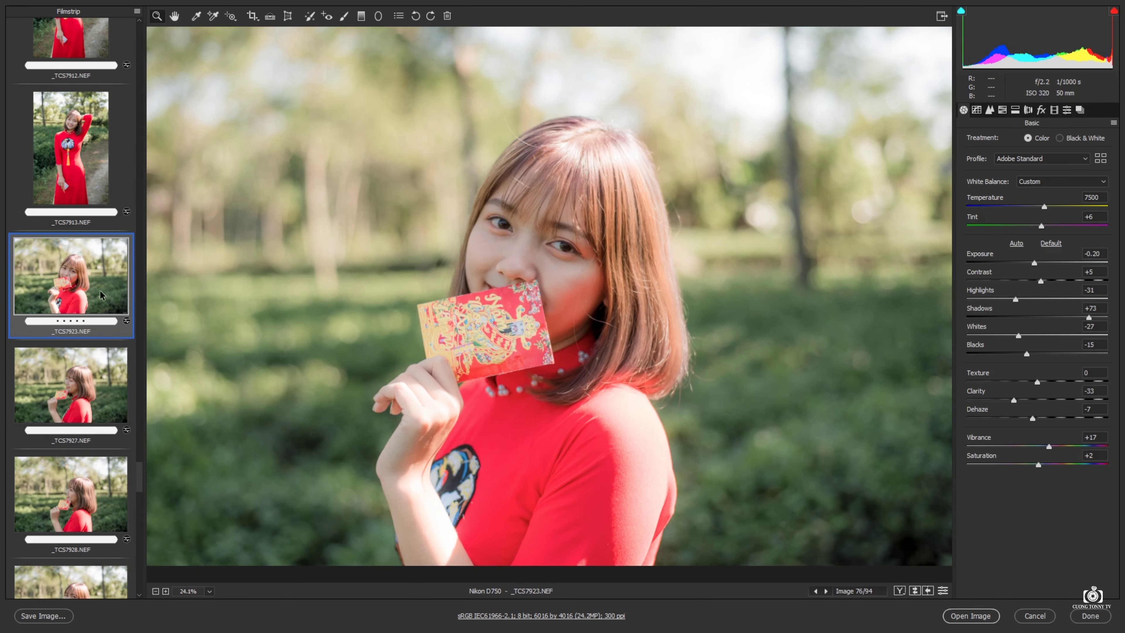
scroll(101, 295, up, 2)
click(80, 266)
scroll(71, 240, up, 3)
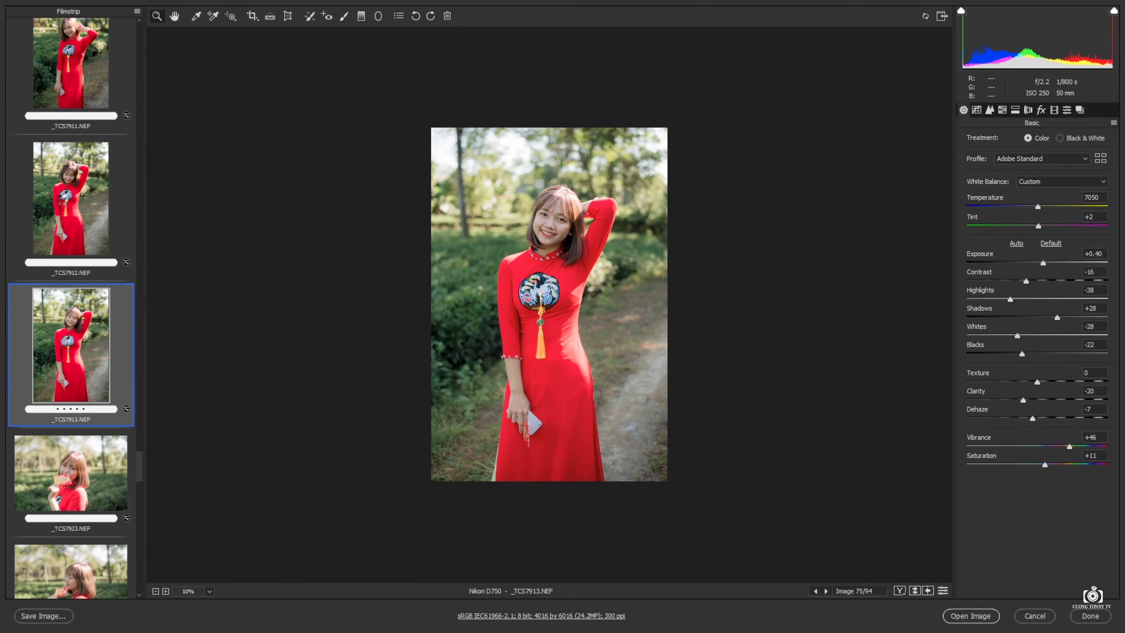
click(63, 201)
drag(536, 233, 589, 266)
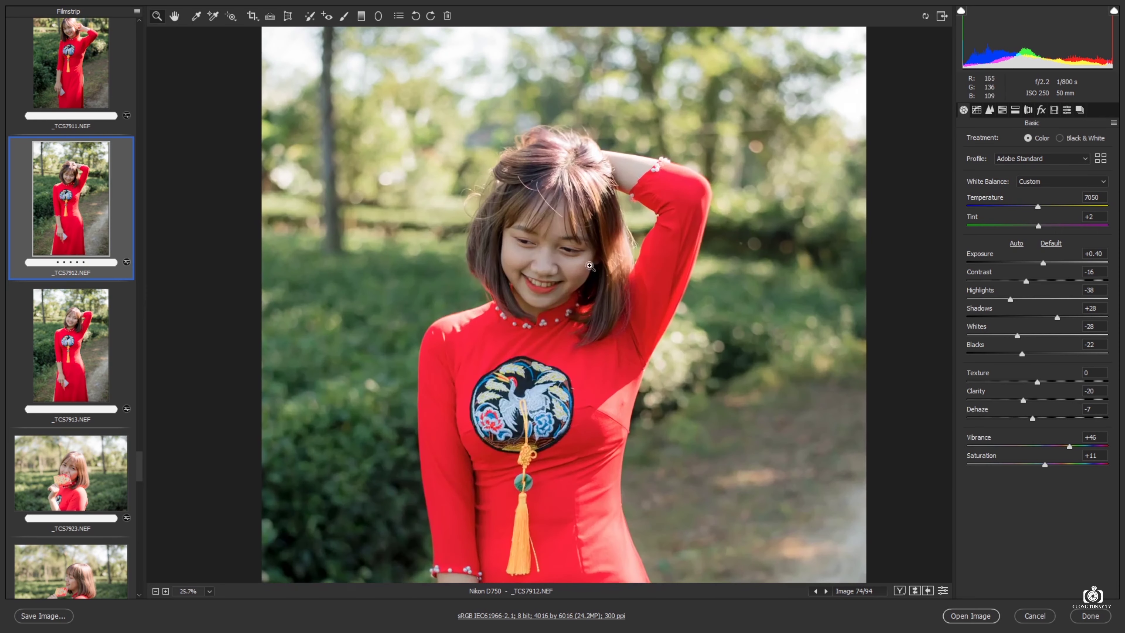
click(489, 277)
key(ctrl+a)
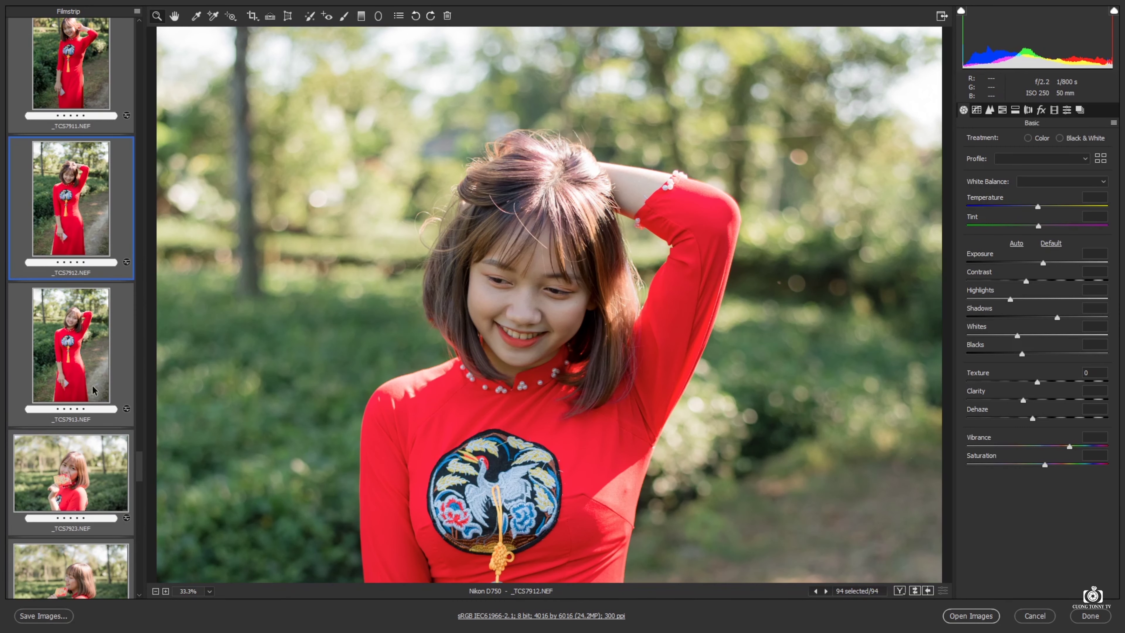
scroll(67, 330, up, 2)
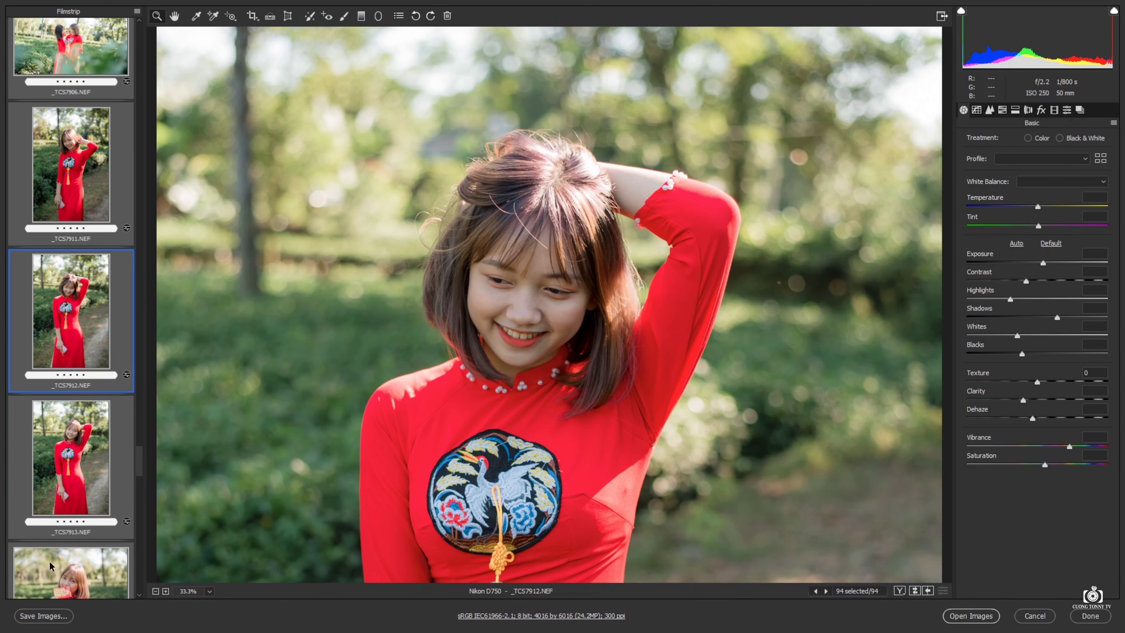
Save the images as quality-12 JPEGs to a date folder under E: › 2019 › THANG 11
click(43, 615)
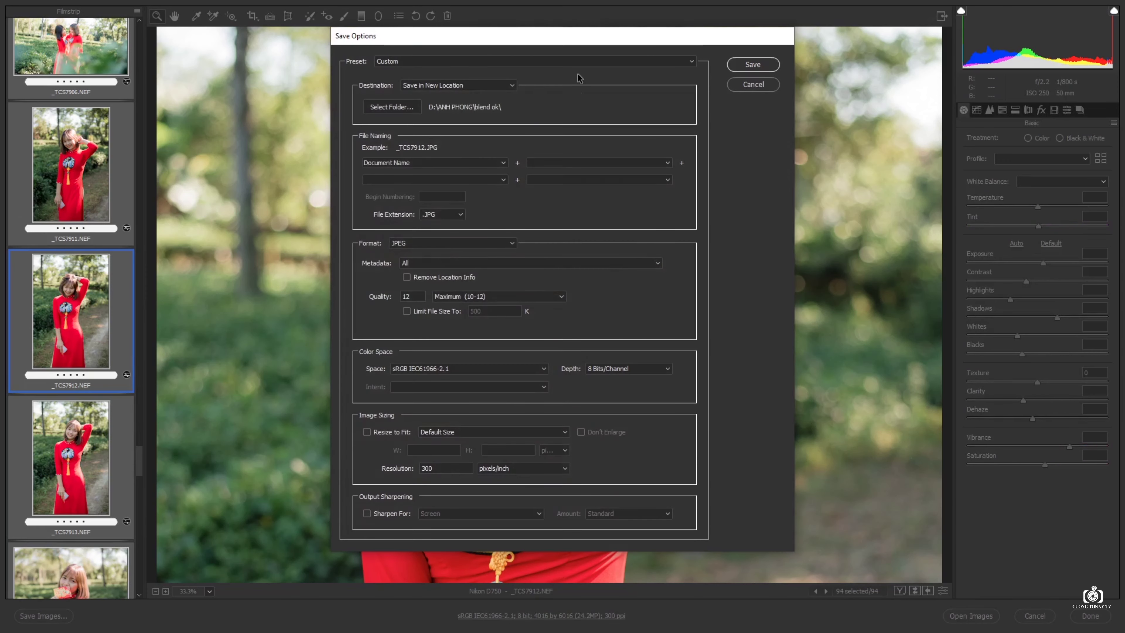
click(392, 107)
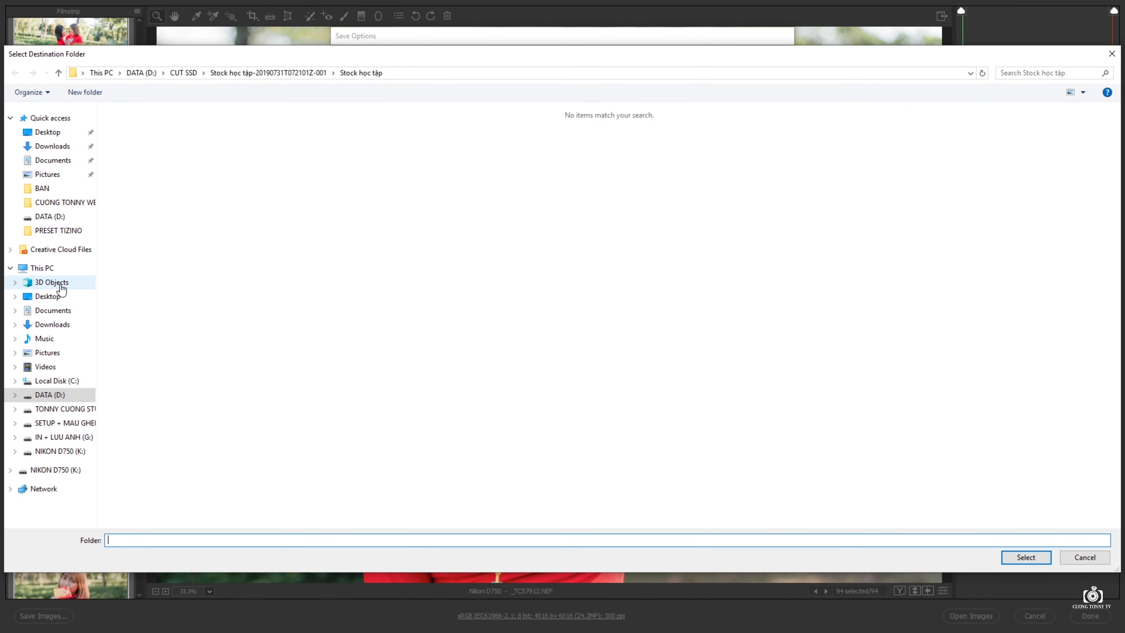
click(62, 408)
double_click(291, 138)
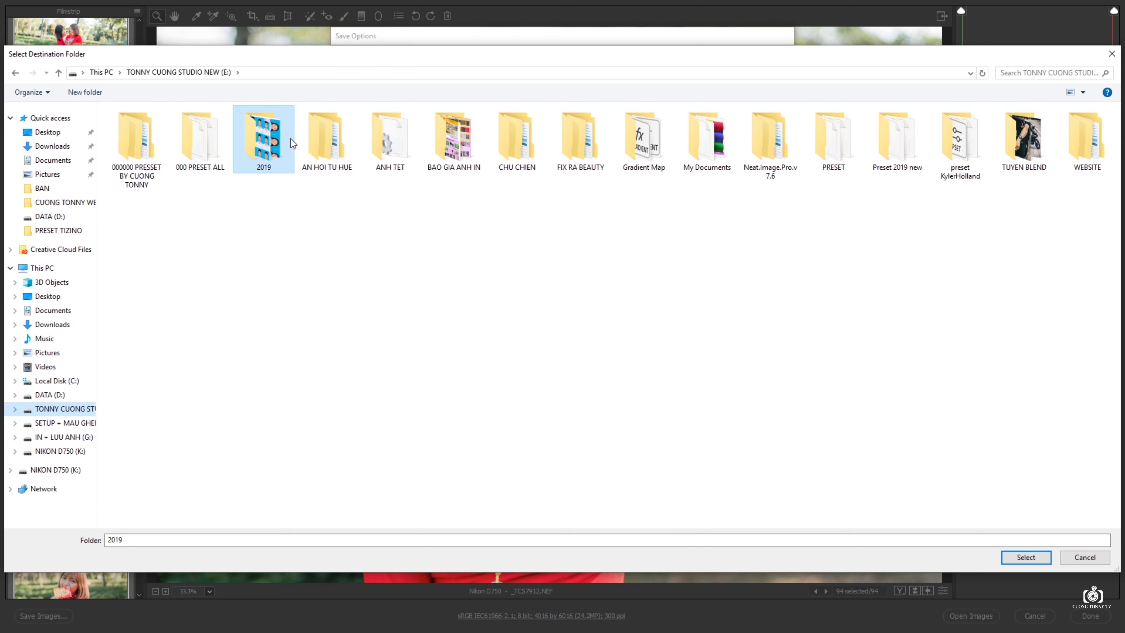
click(141, 250)
double_click(141, 250)
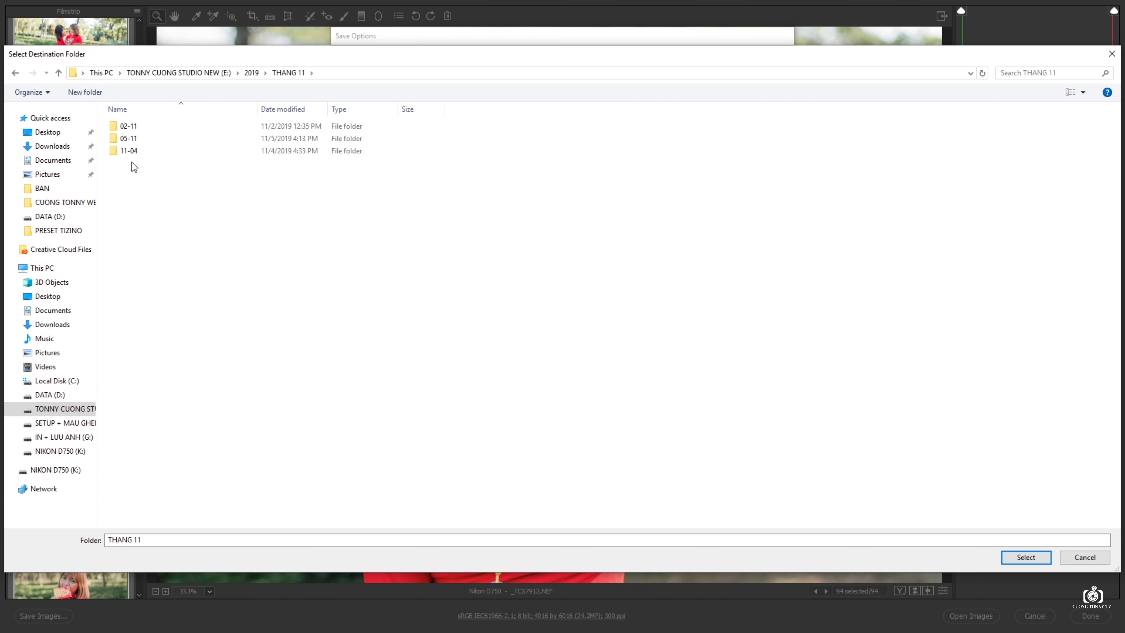
double_click(128, 138)
key(alt+Left)
double_click(128, 130)
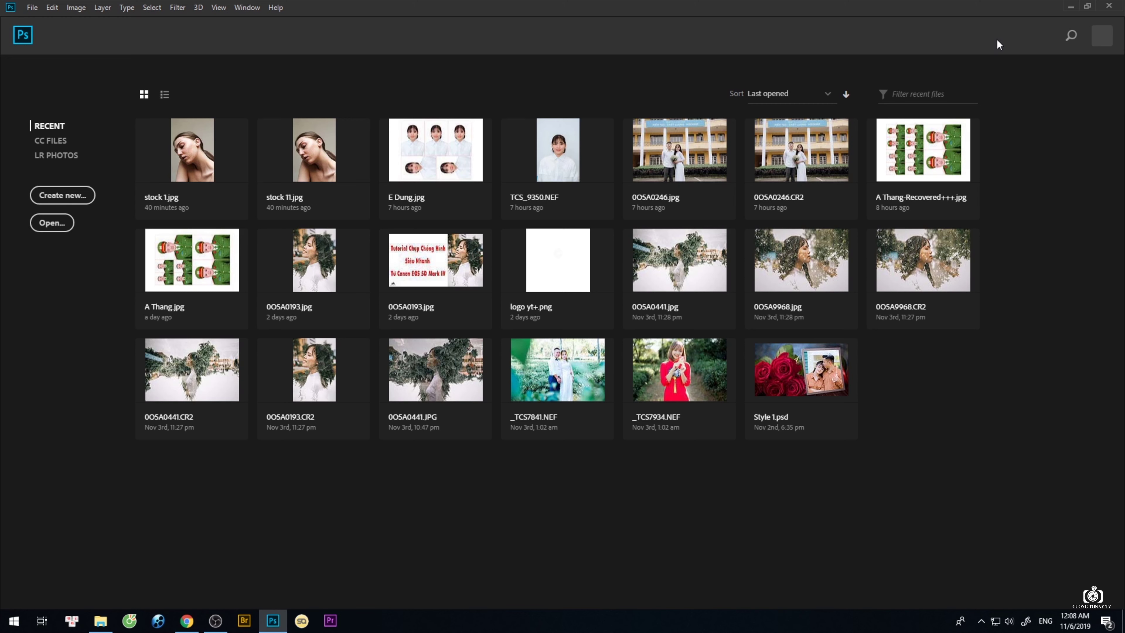
Minimize Photoshop to show the Windows desktop
click(1071, 6)
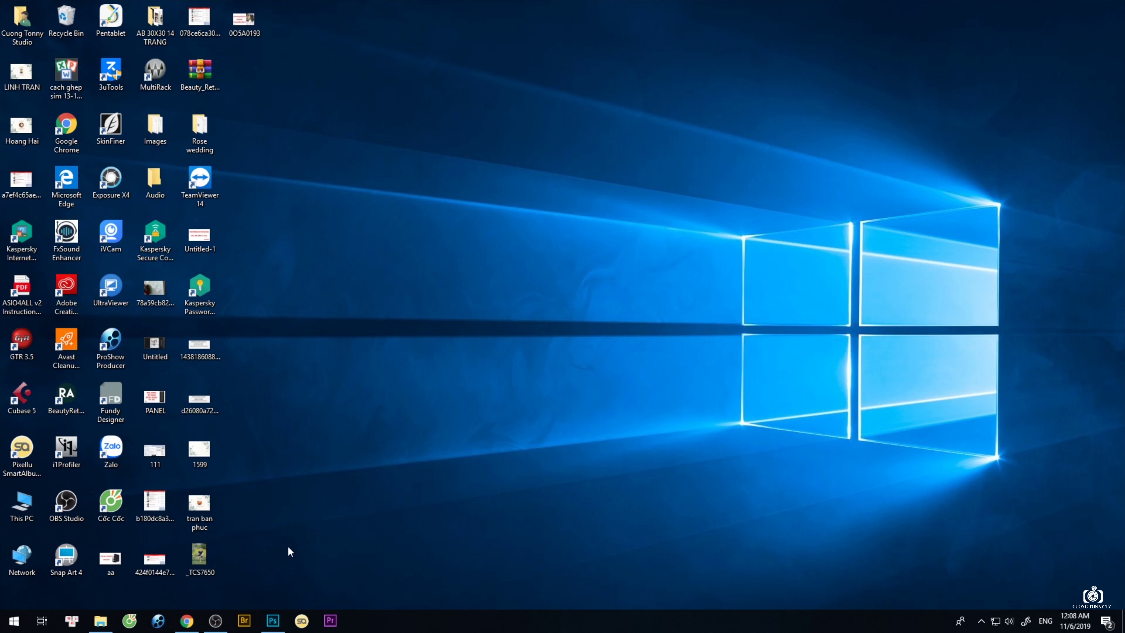
Restore the OBS Studio window from the taskbar
click(216, 620)
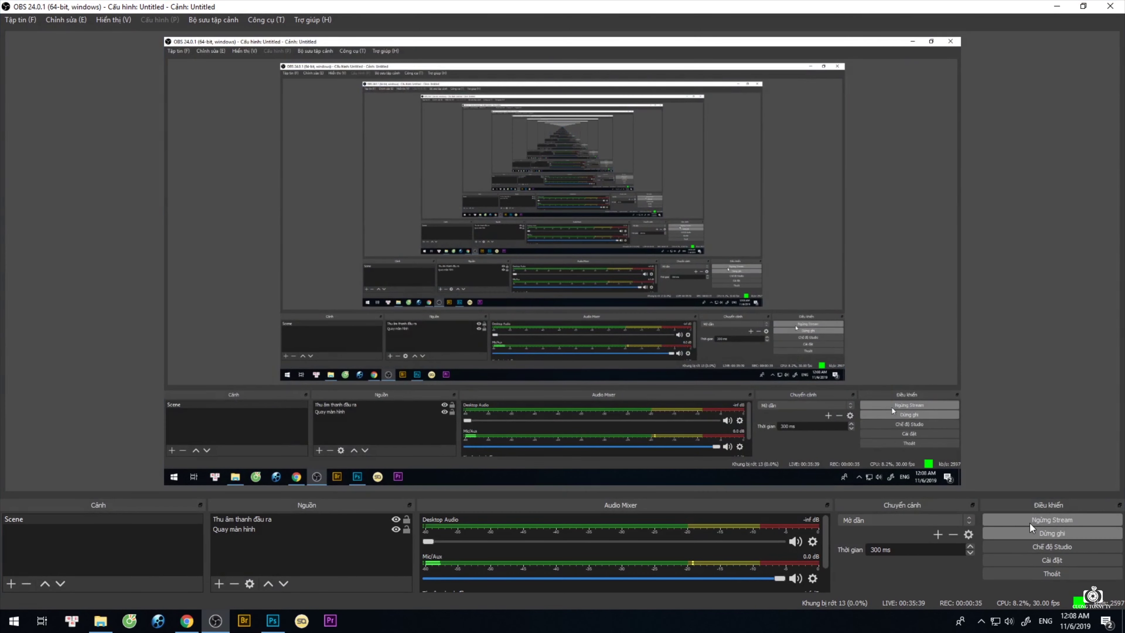